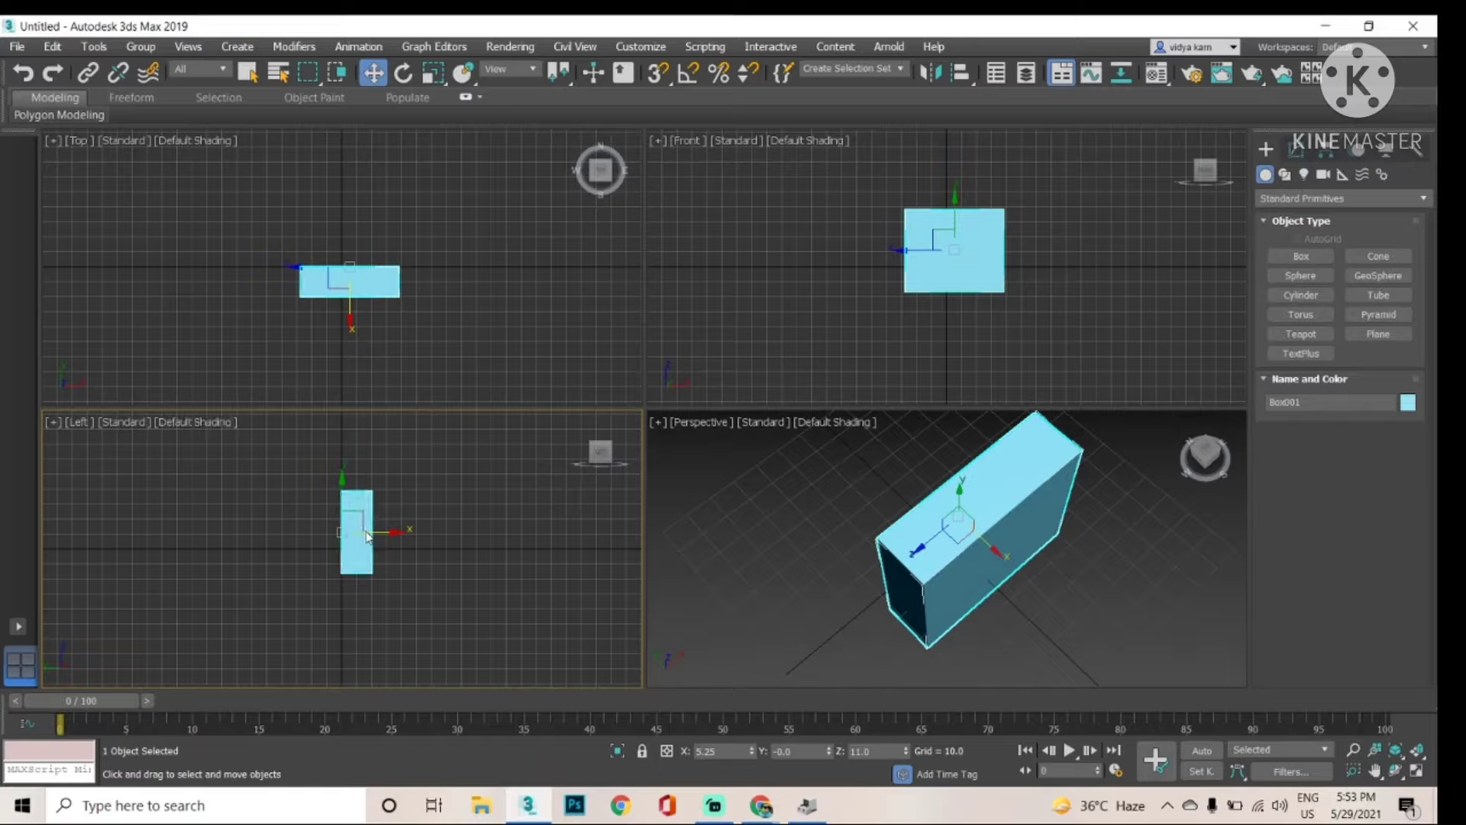
right_click(77, 146)
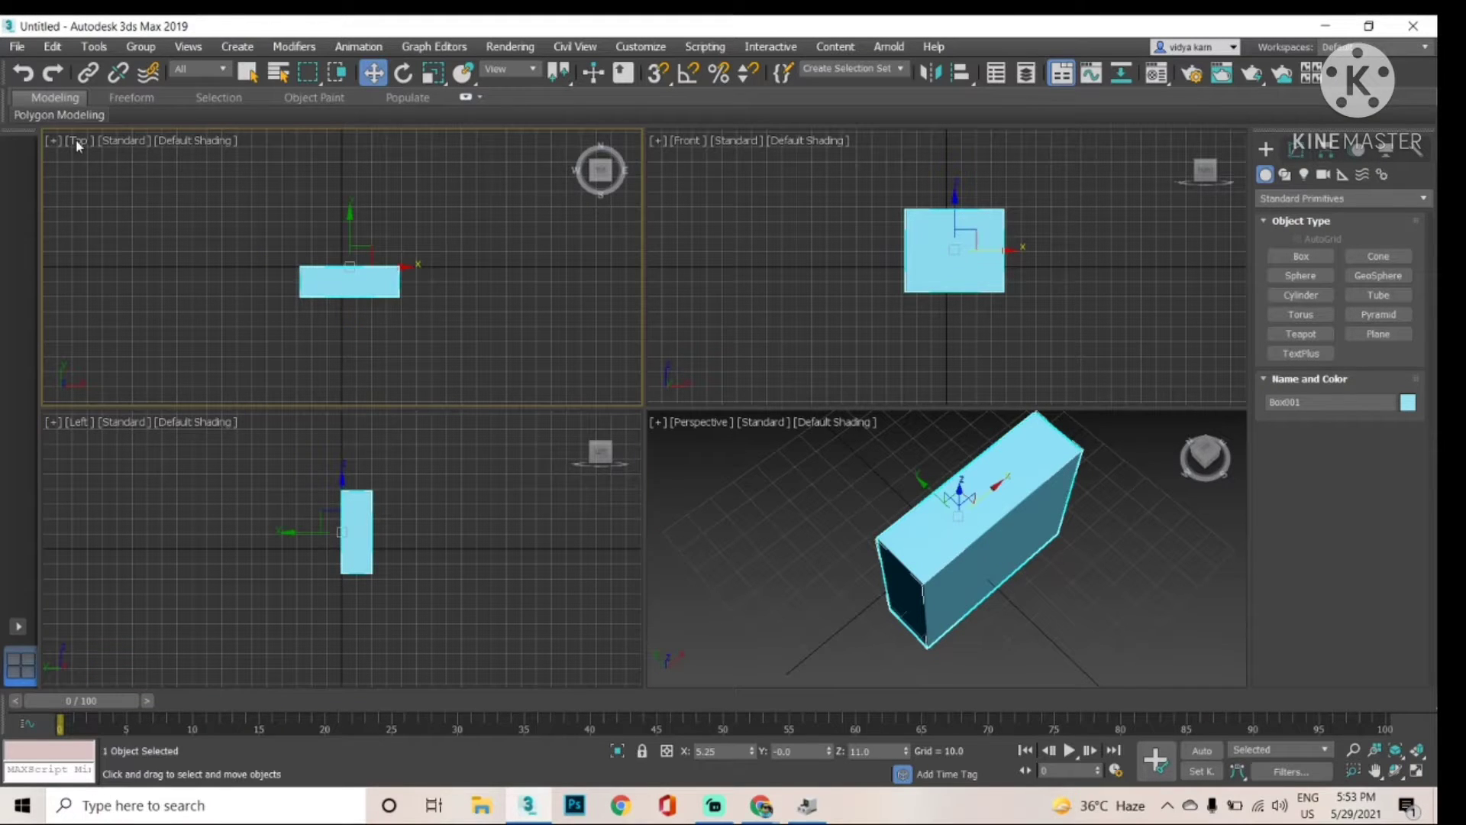
right_click(77, 221)
key(Escape)
click(80, 140)
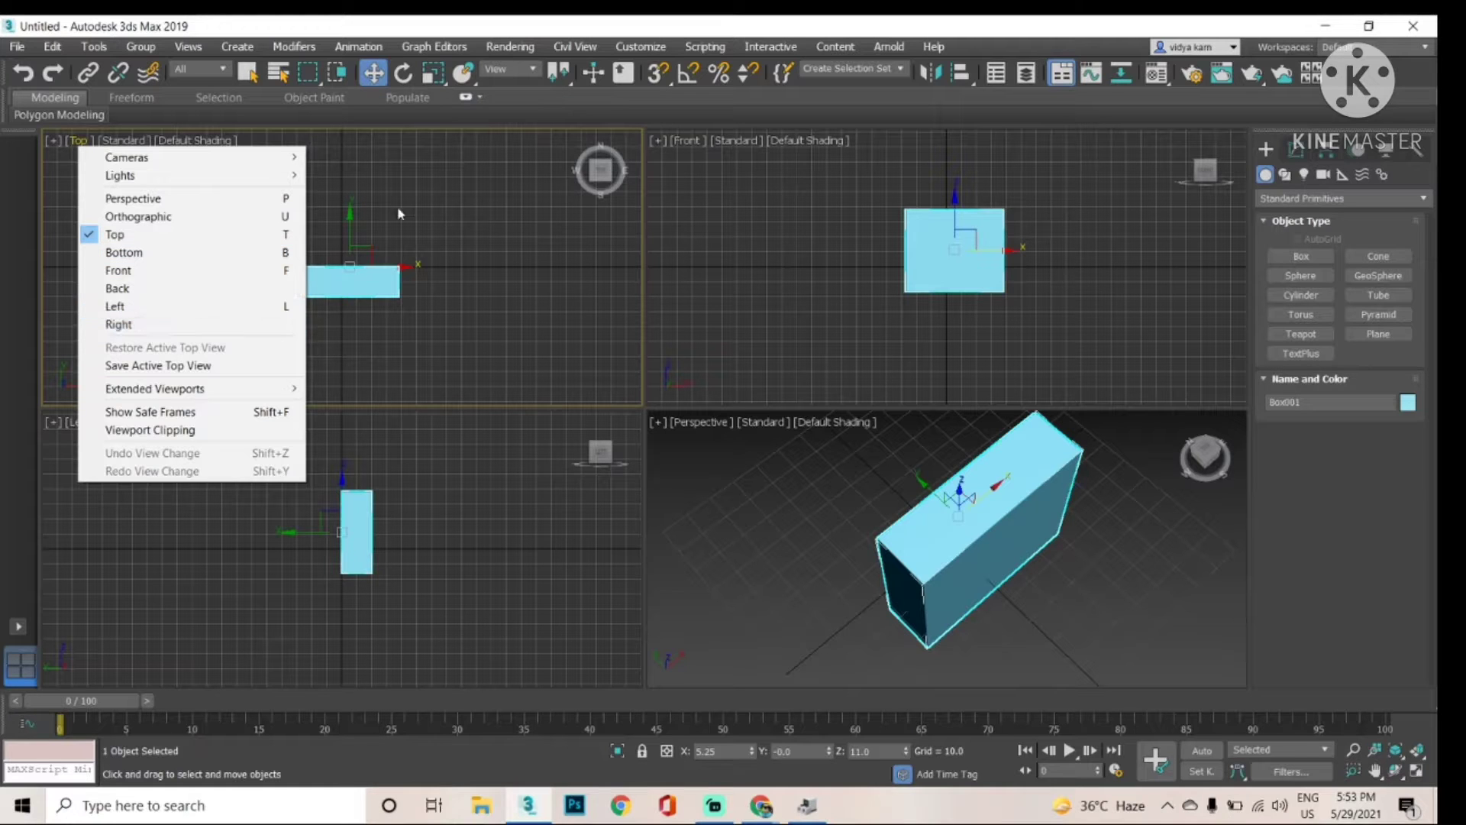
click(129, 141)
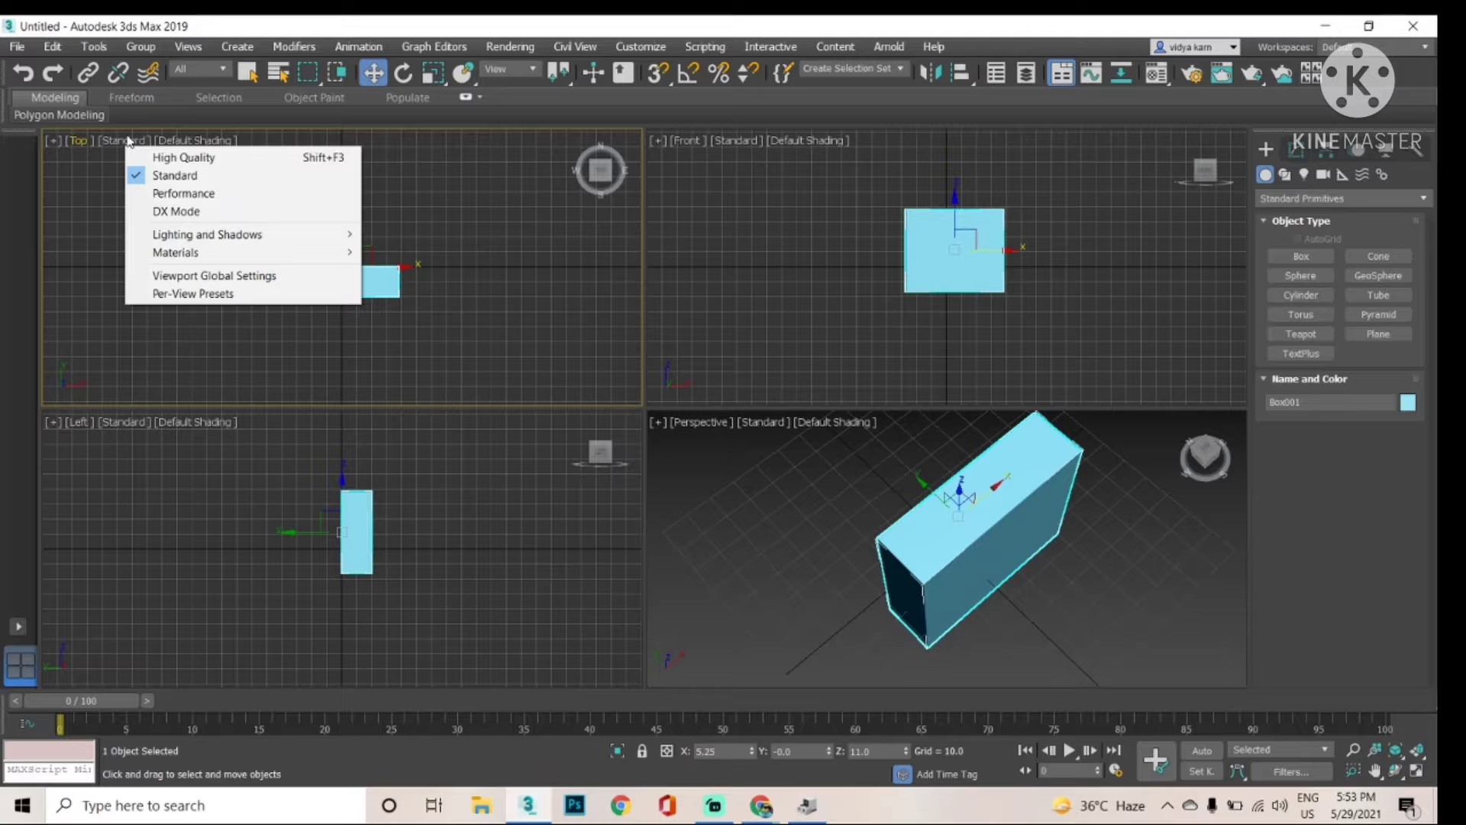
Step: Set the Top viewport's shading mode to Facets
click(175, 141)
click(176, 140)
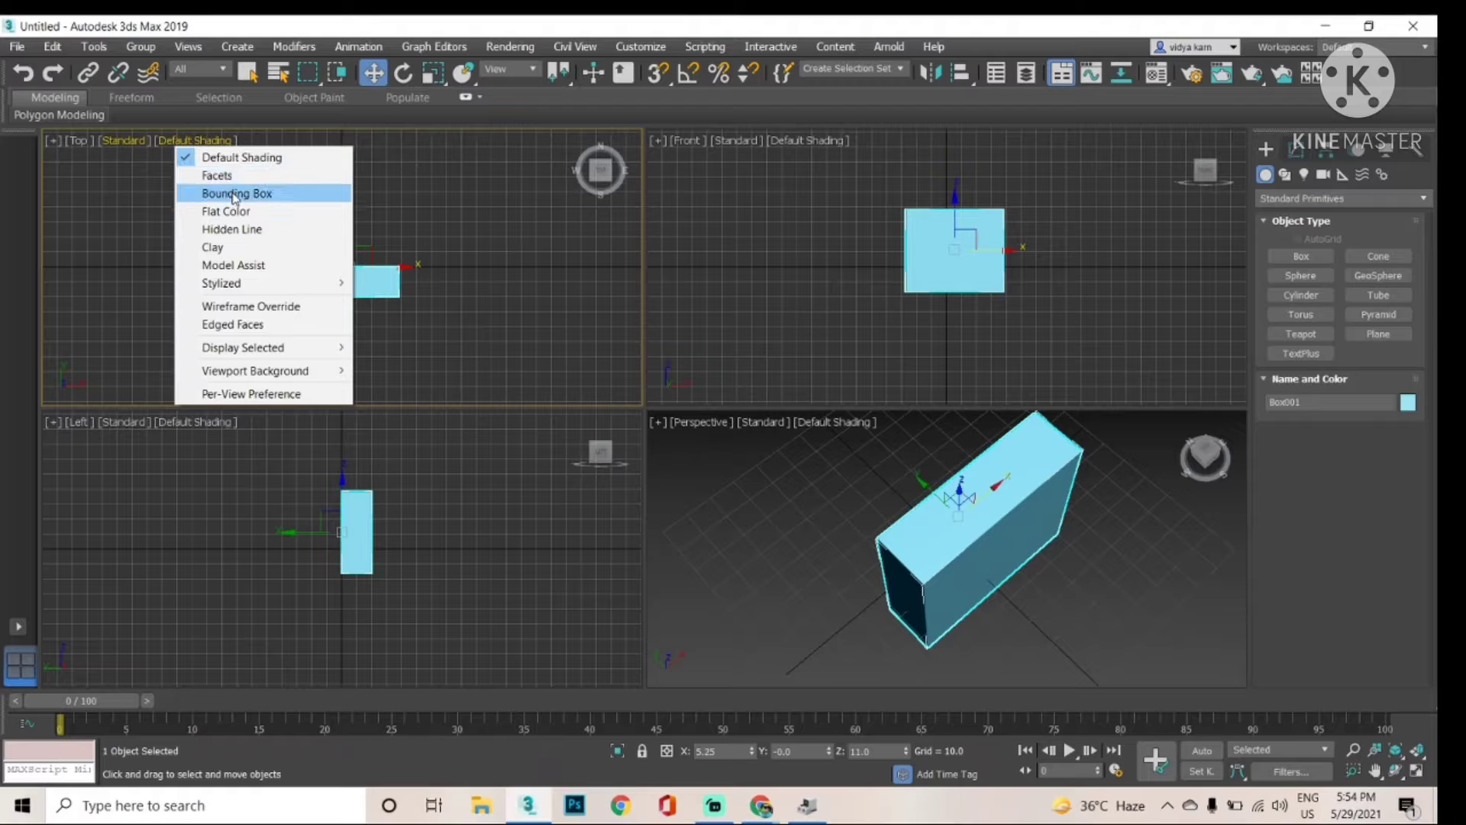
click(222, 175)
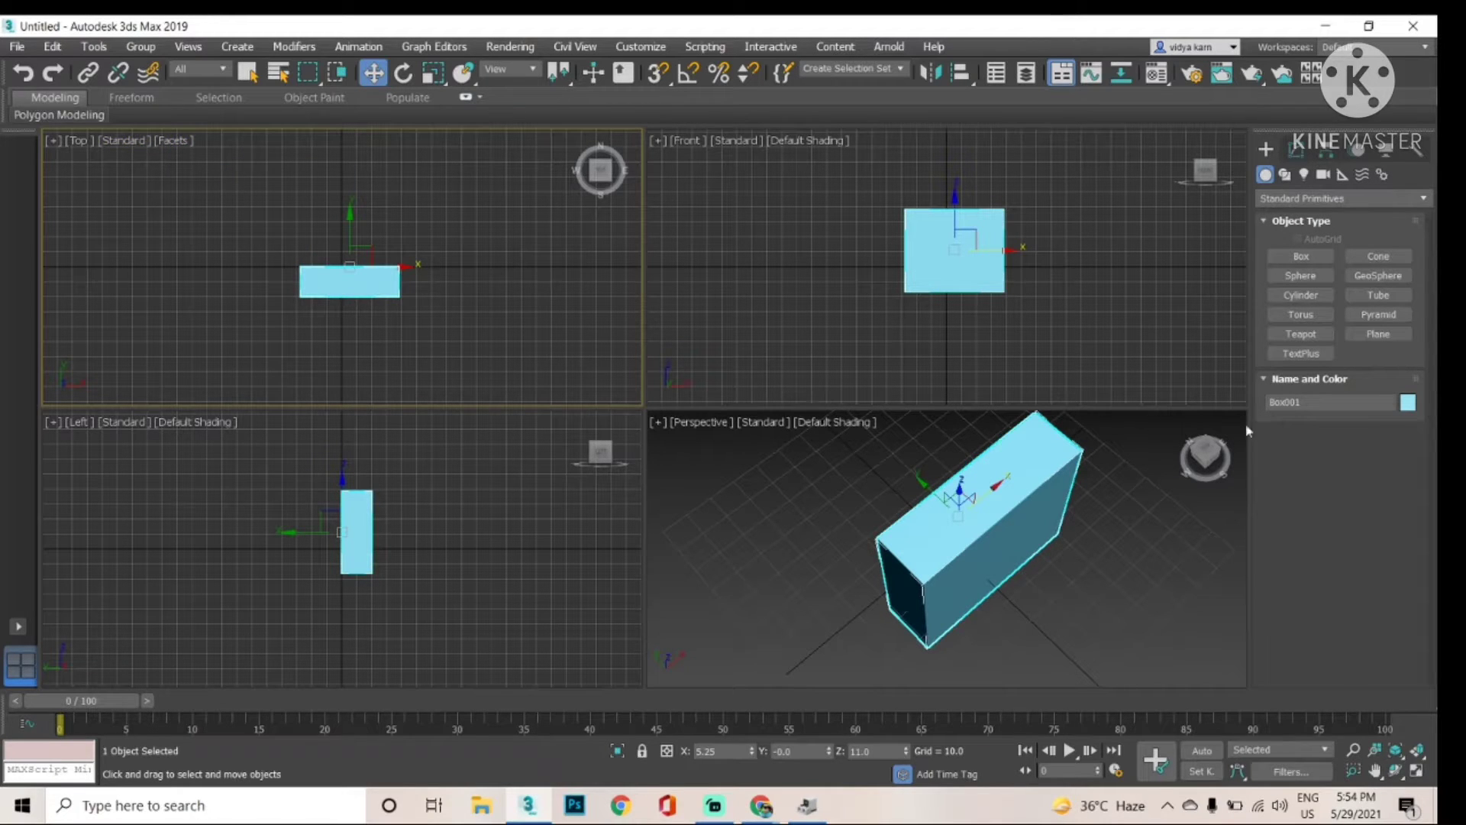
Step: Orbit the Perspective viewport to a lower angle and try the Facets and Bounding Box shading modes on the box
click(1216, 462)
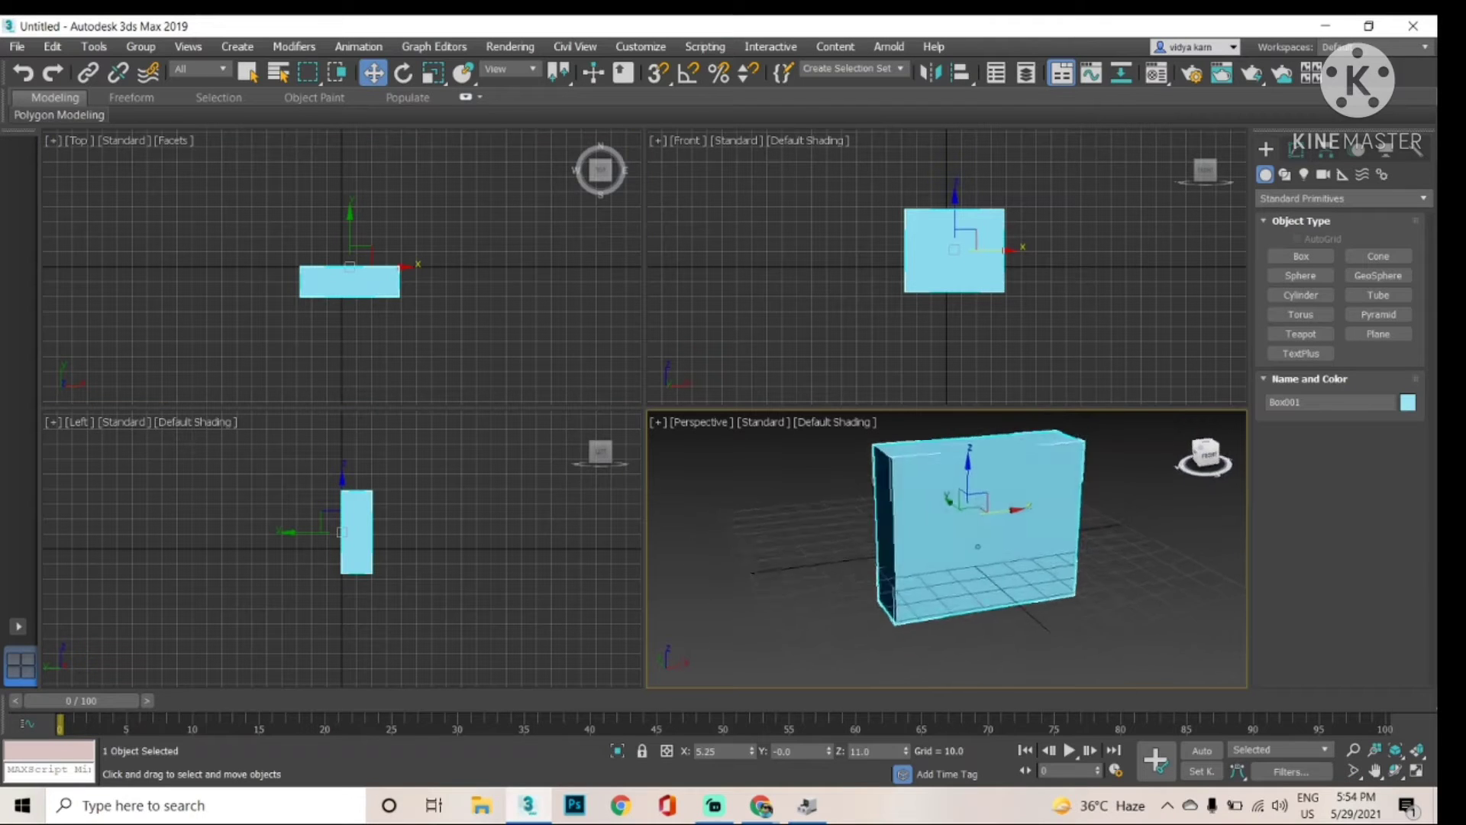
click(839, 422)
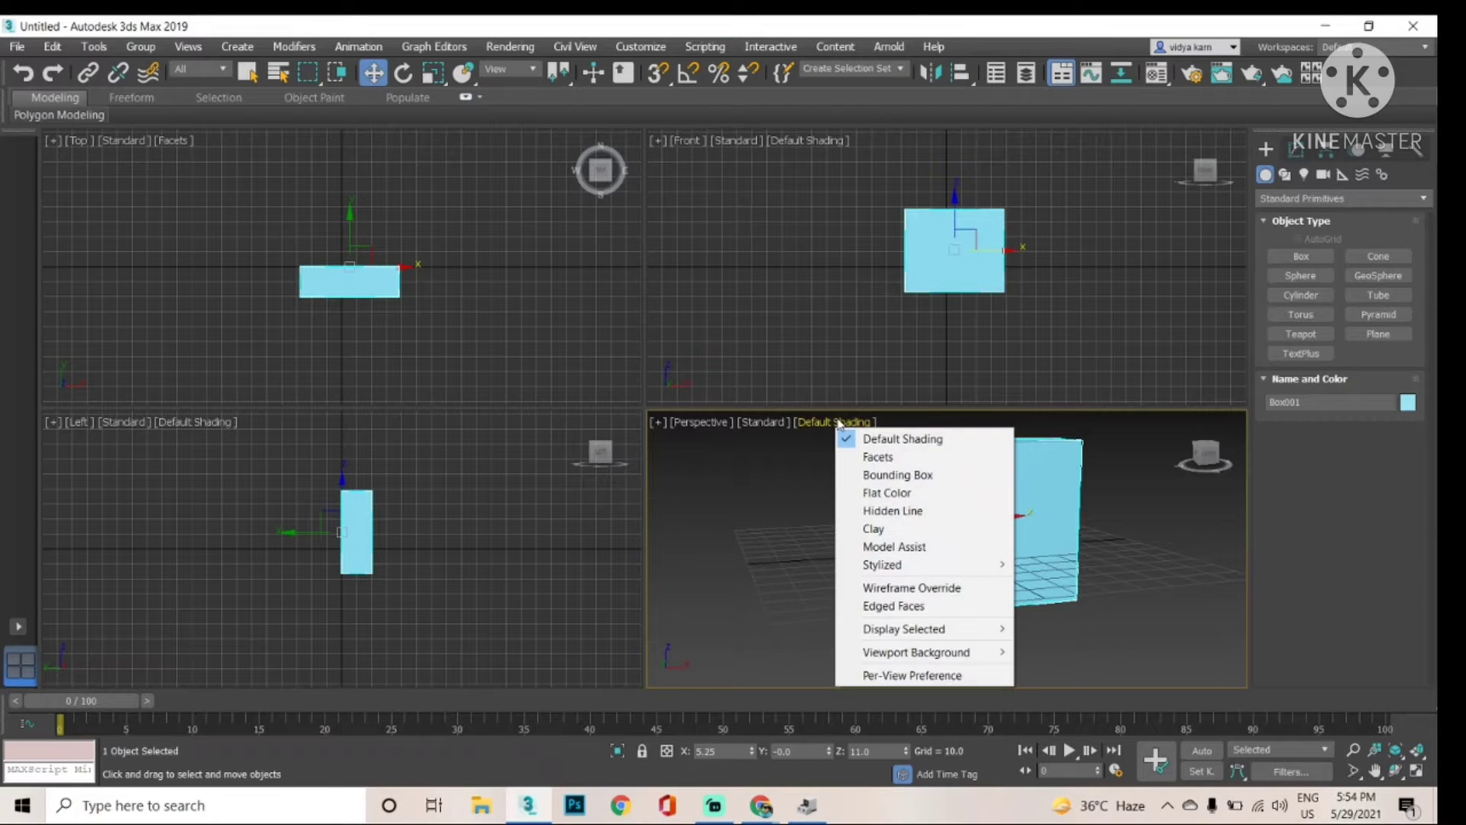
click(878, 457)
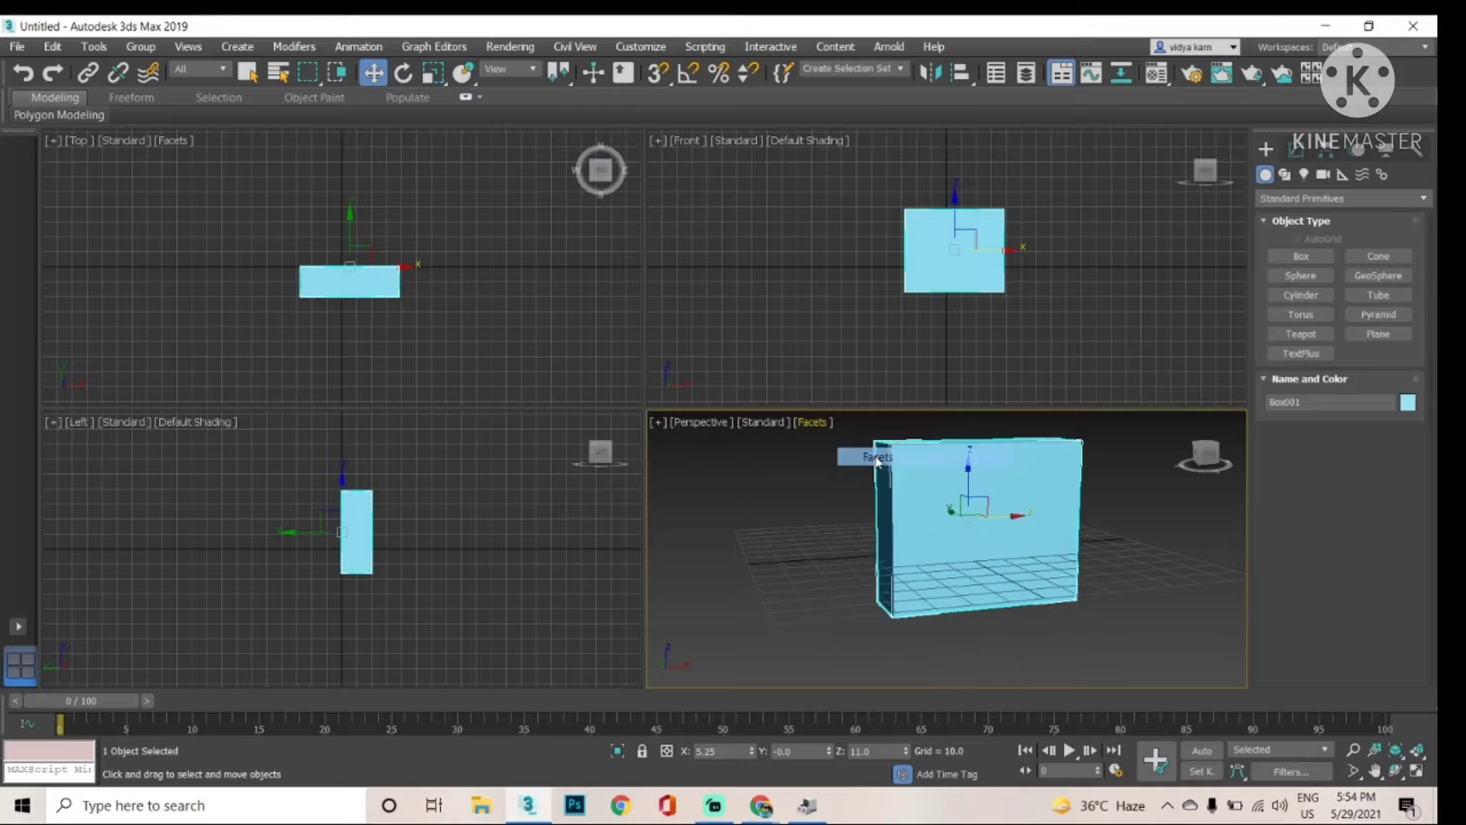
click(815, 426)
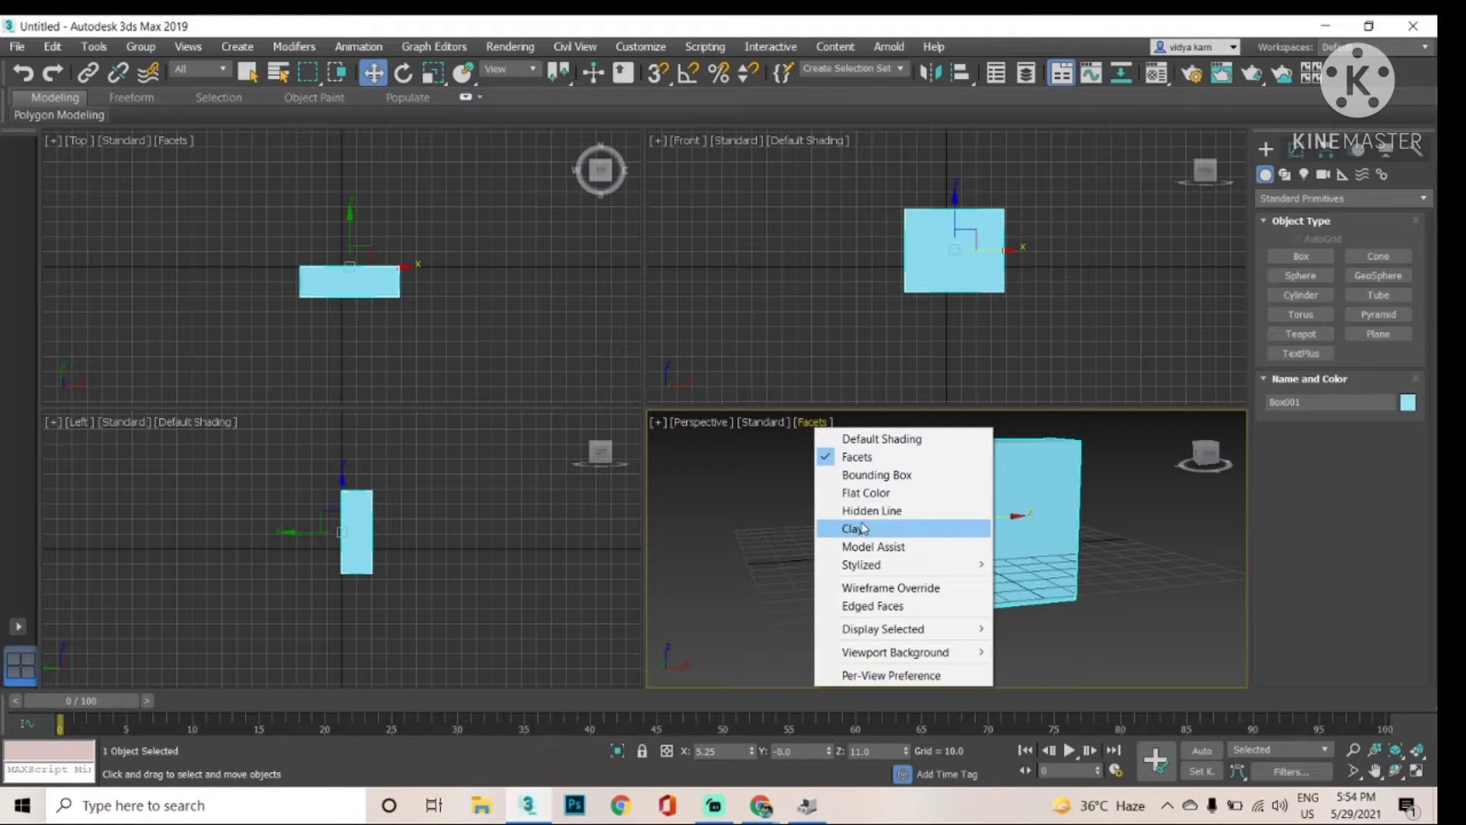
click(871, 475)
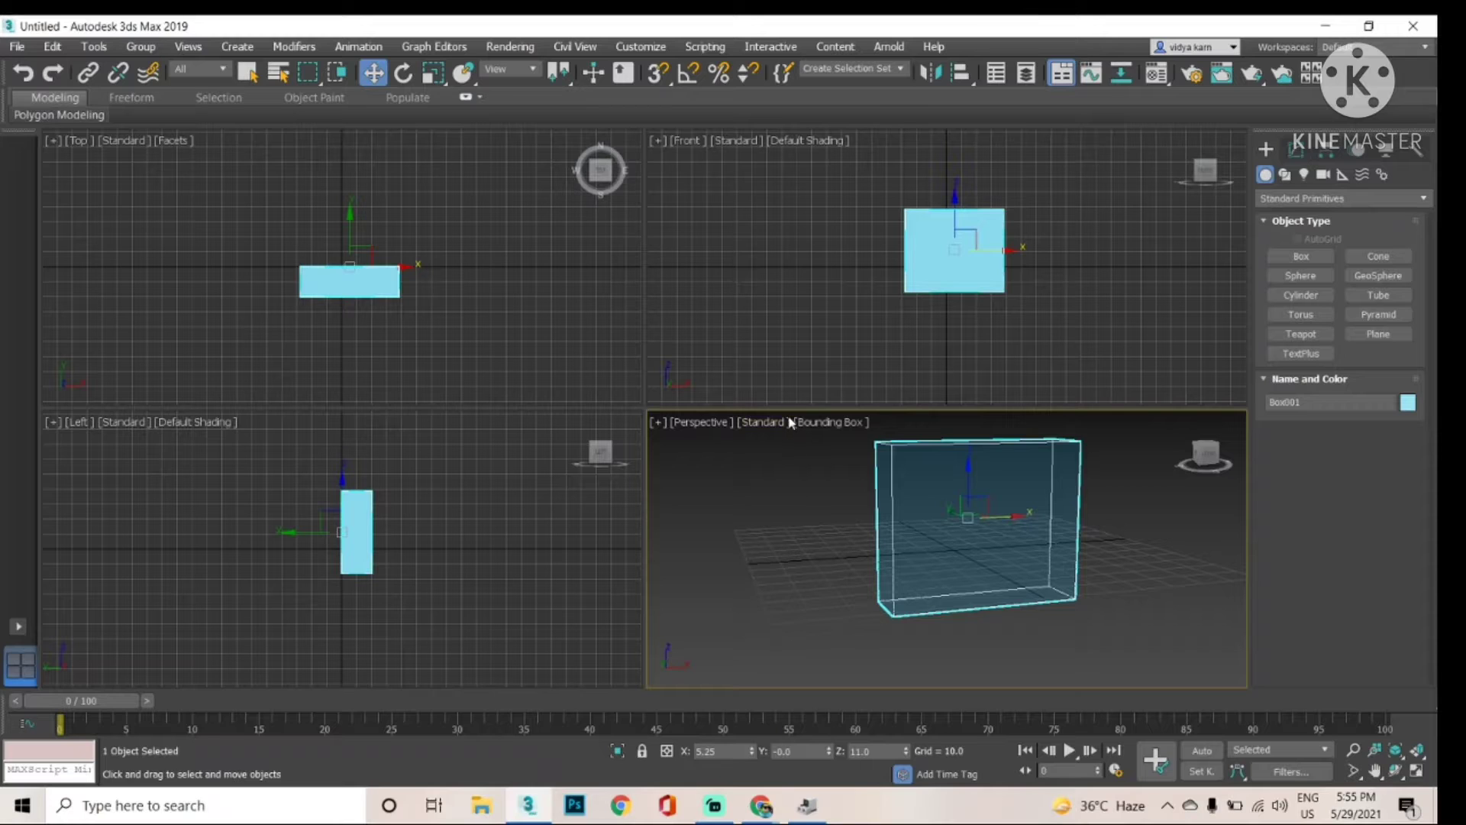
Step: Try the Flat Color and Hidden Line shading modes in the Perspective viewport
click(811, 424)
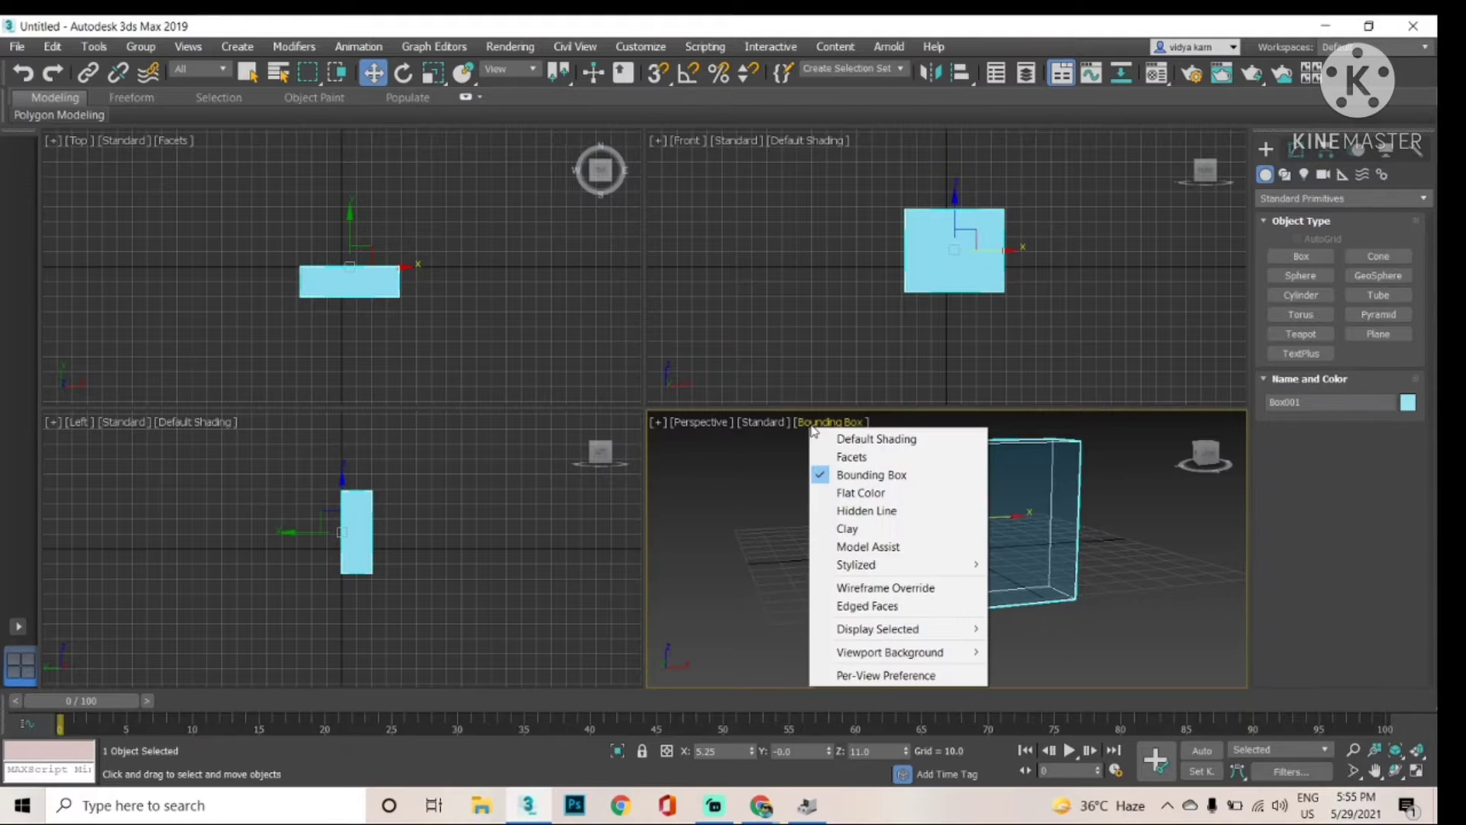
click(837, 493)
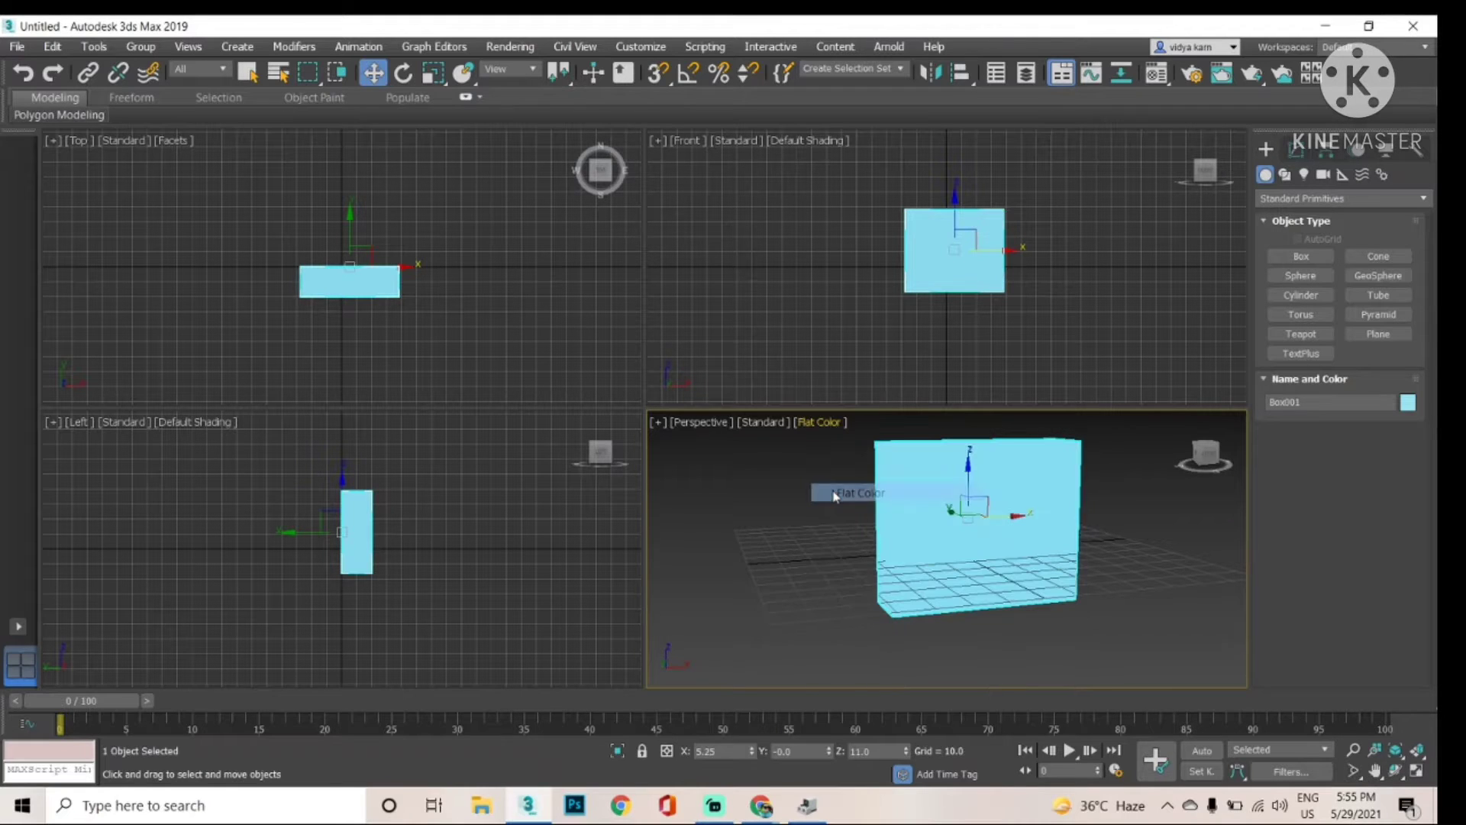
click(825, 424)
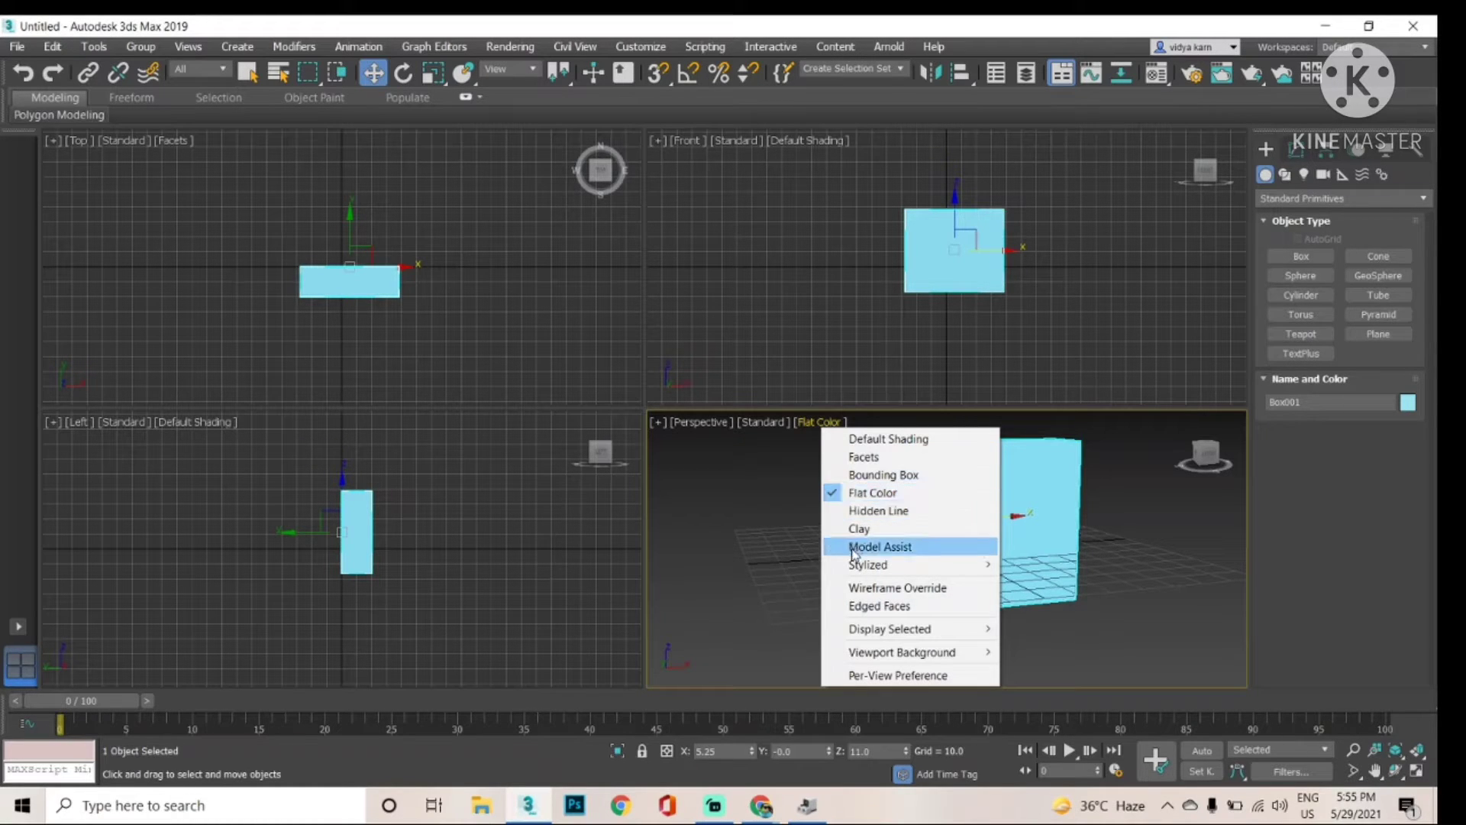
click(863, 512)
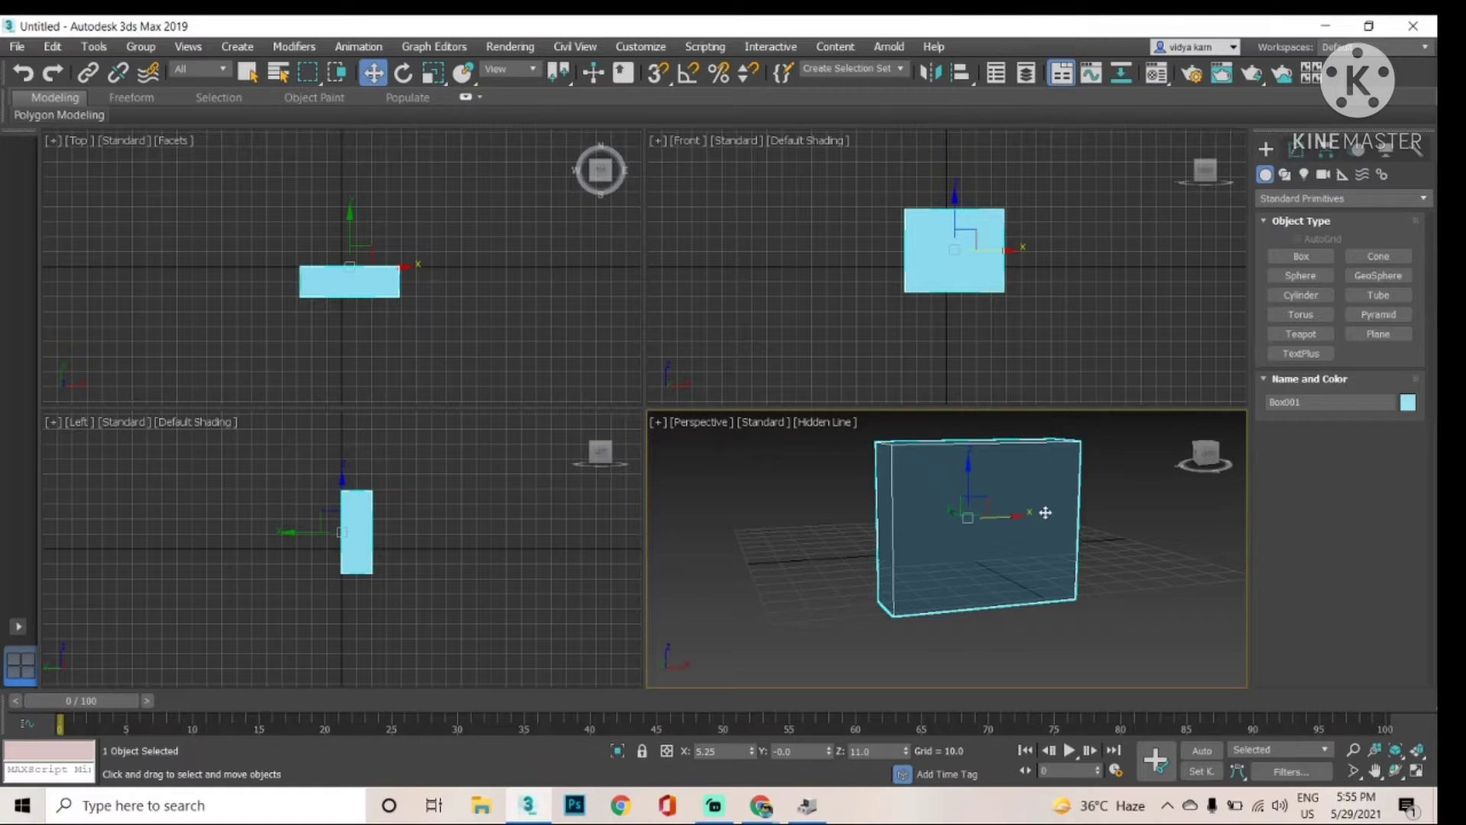
Step: Set the Perspective viewport's shading to Clay and turn on Wireframe Override
click(817, 421)
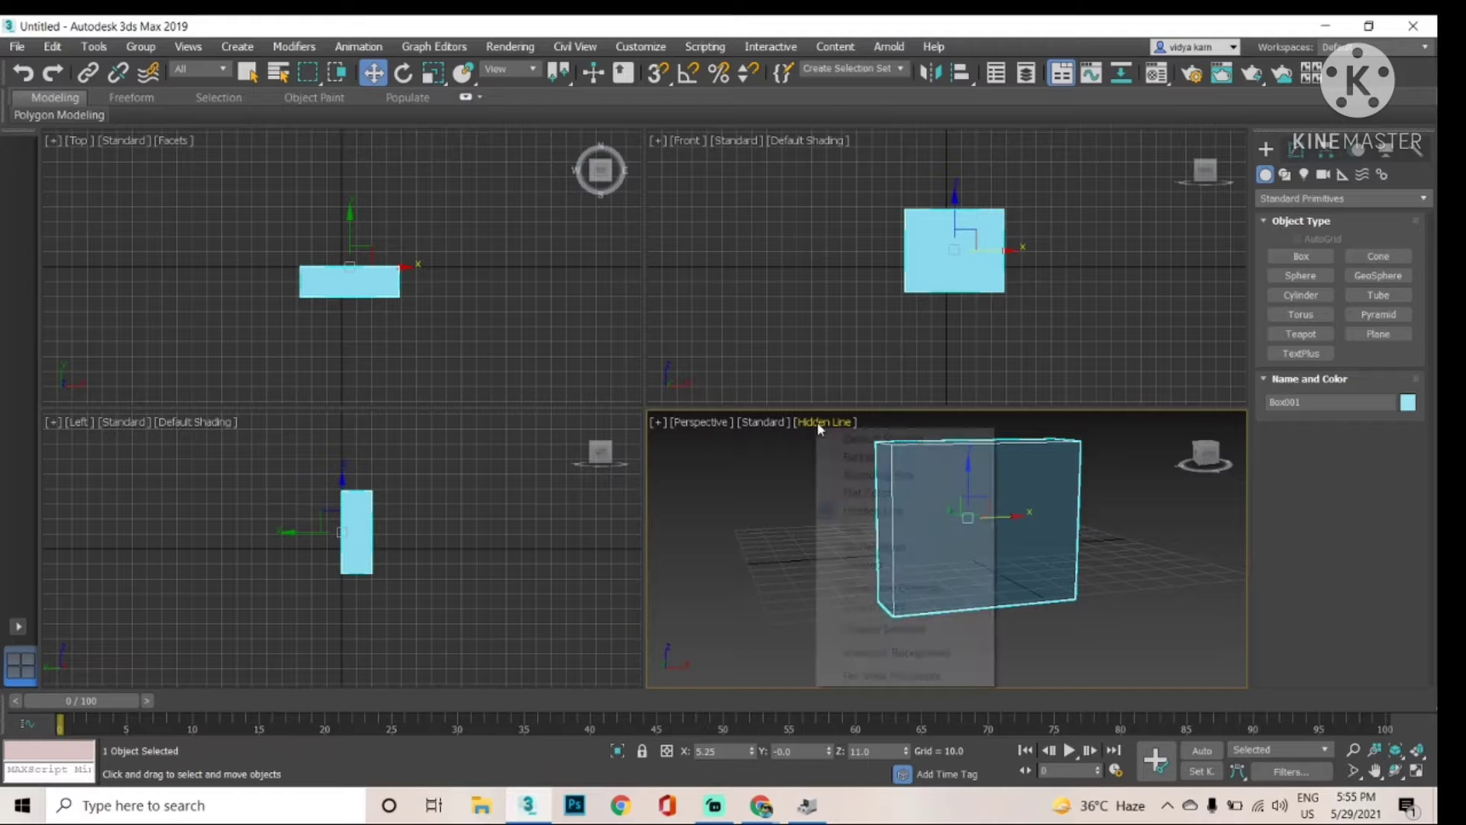
click(858, 533)
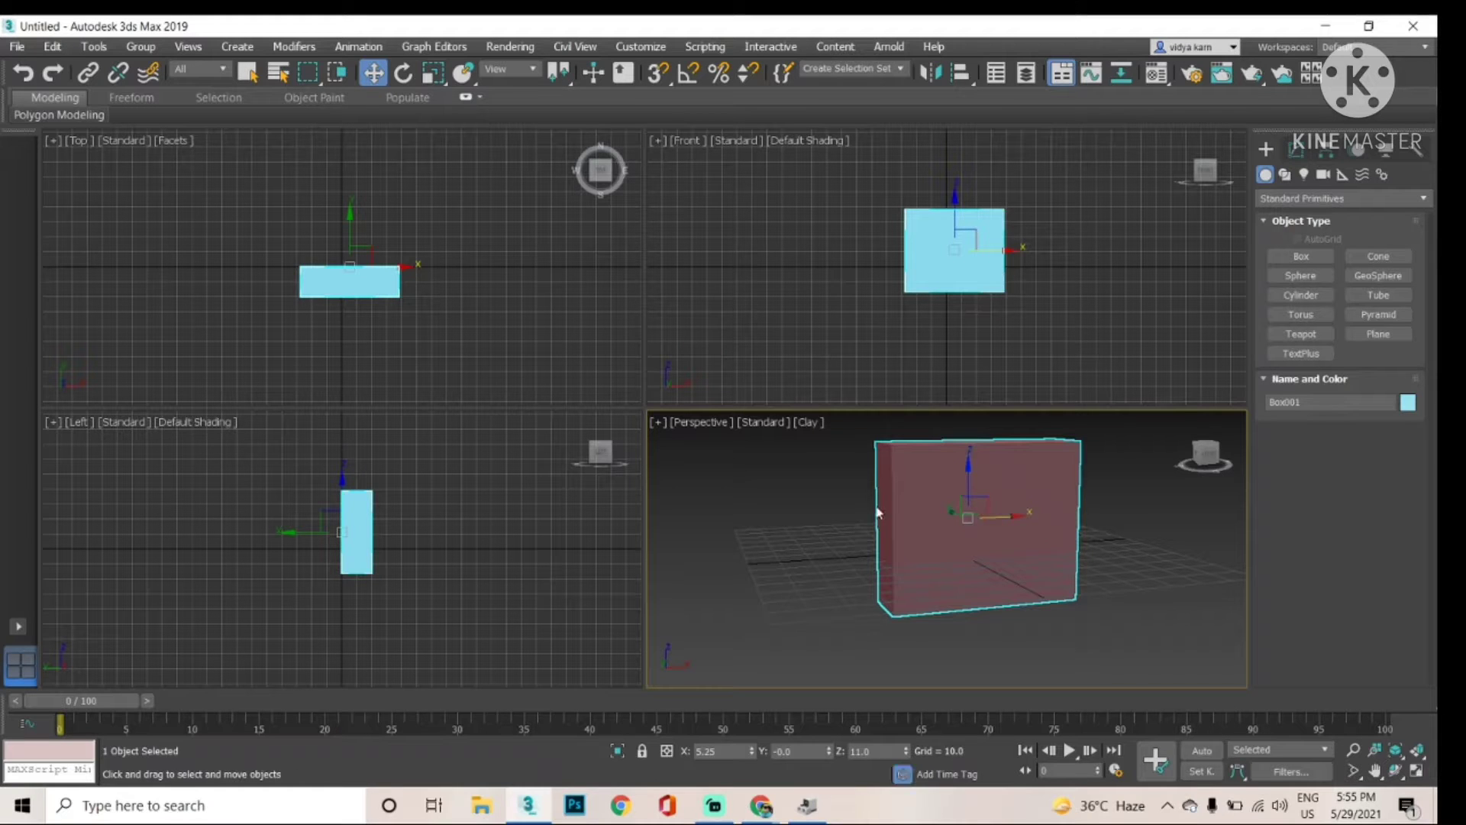
click(808, 423)
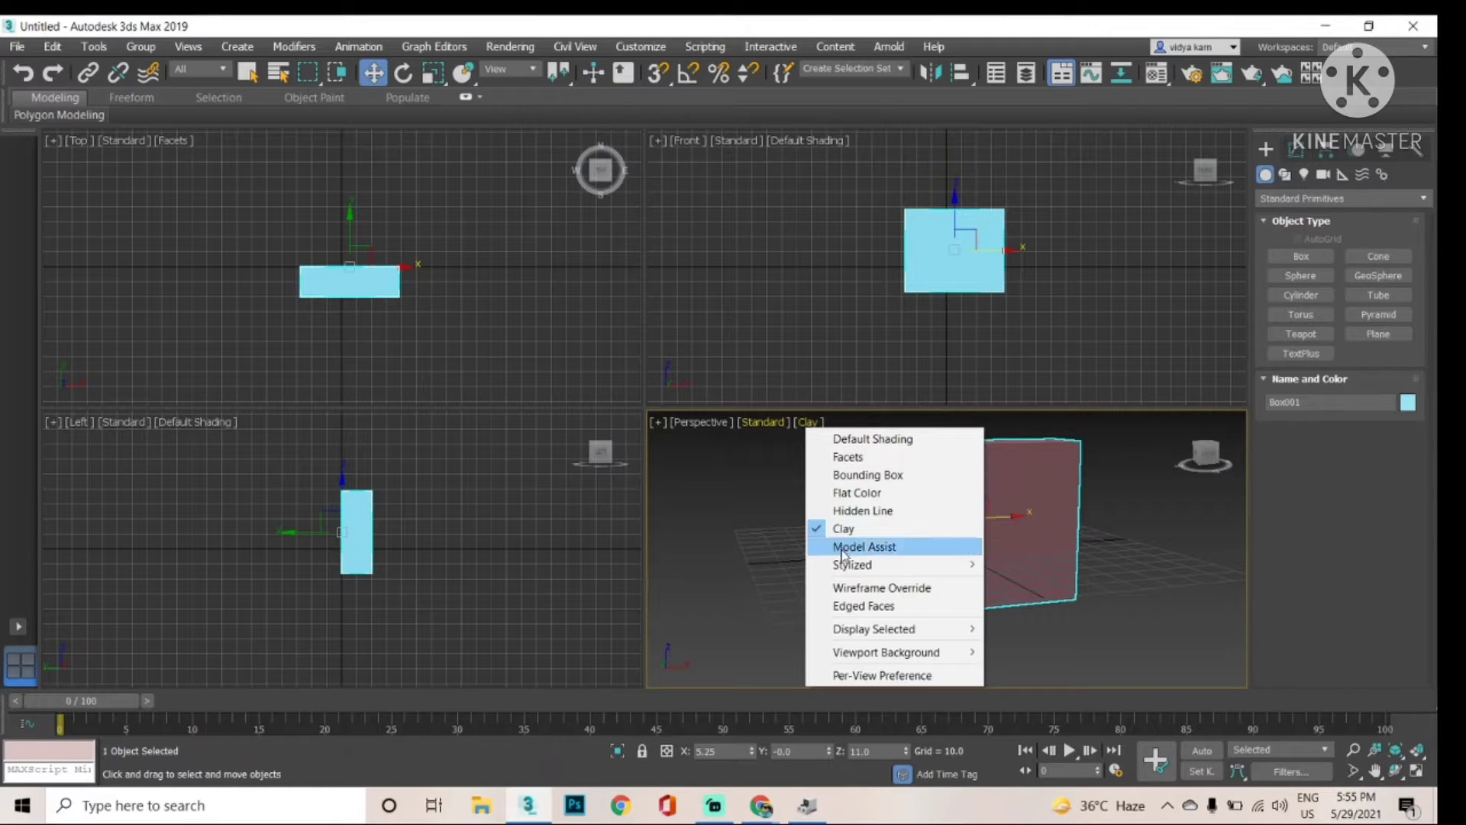
click(852, 585)
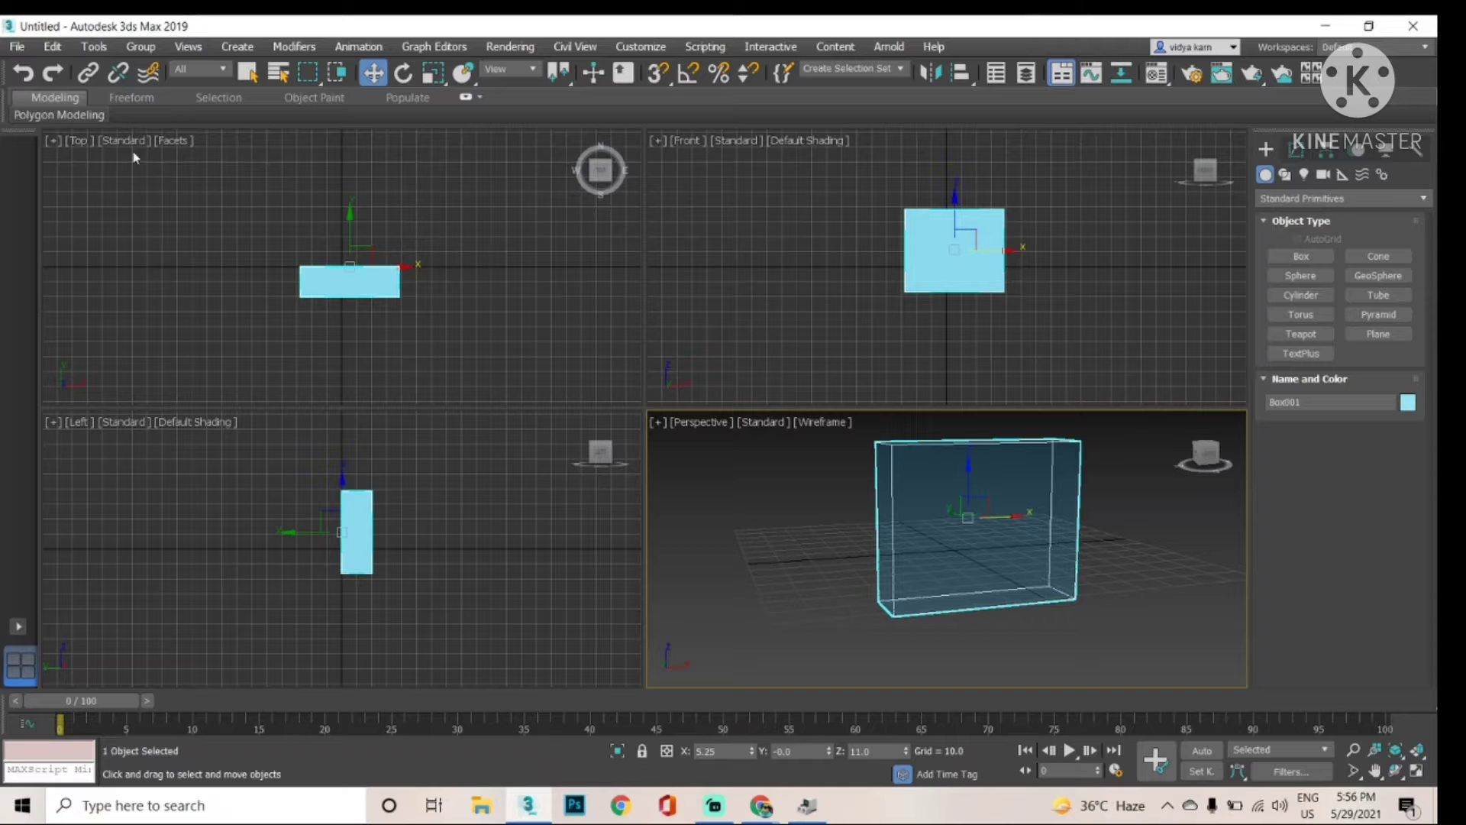
Step: Turn the Perspective view until it faces the box straight from the front
drag(1215, 465, 1177, 452)
click(1206, 461)
click(1204, 453)
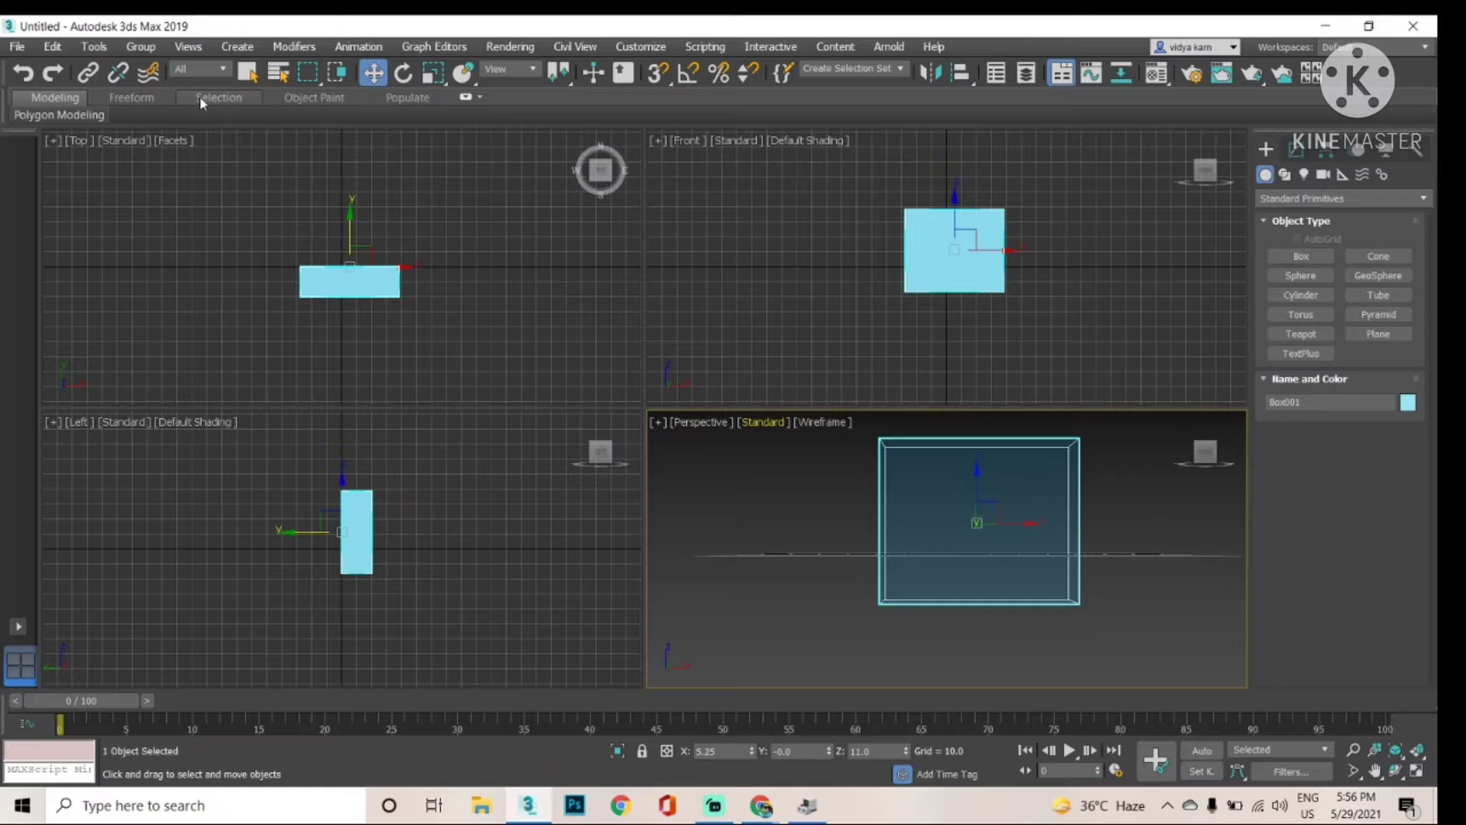
Step: Save the scene as a 3ds Max file named "1st tutorial" in the scenes folder
click(21, 50)
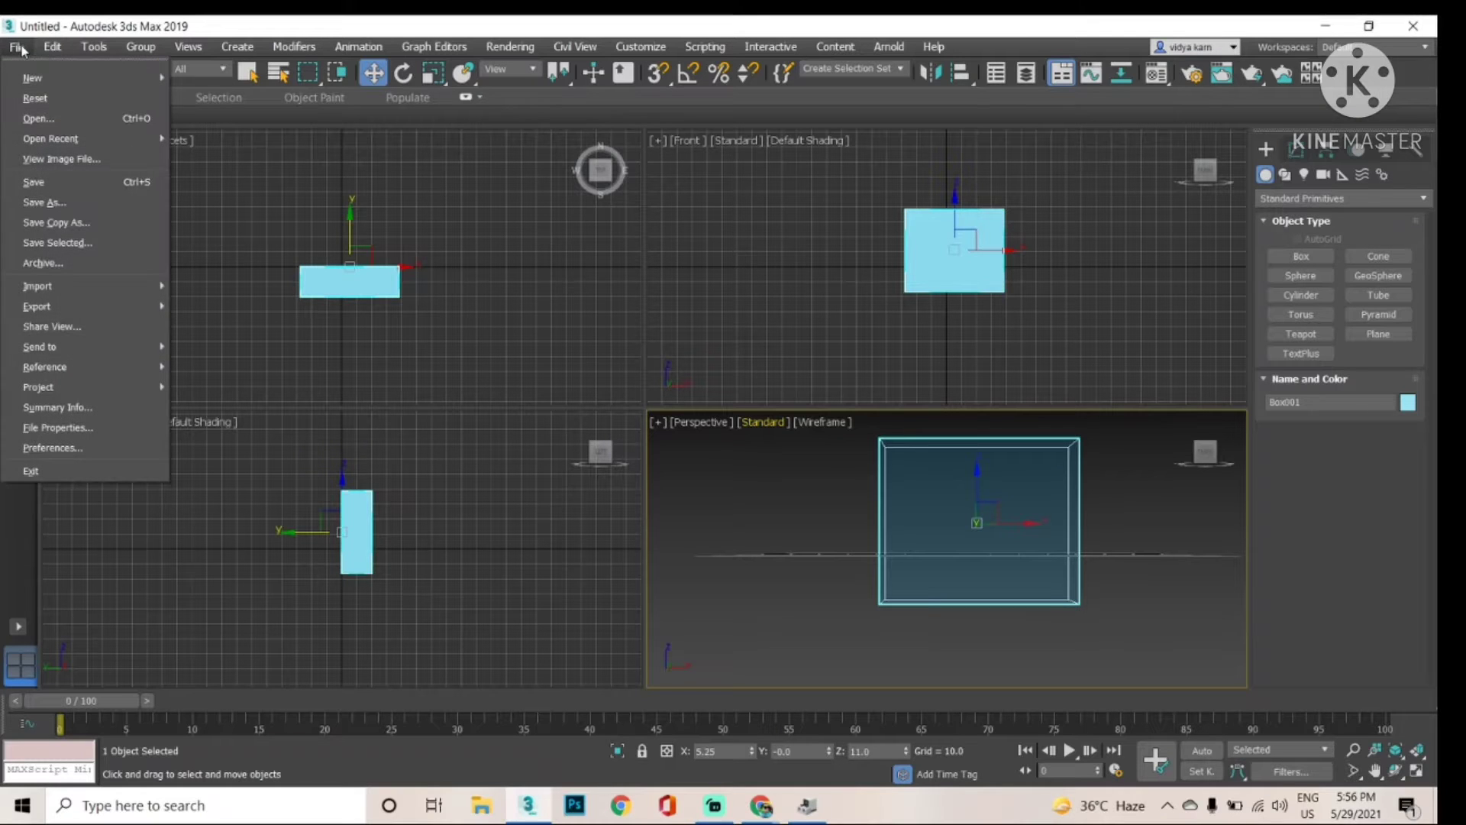
click(62, 191)
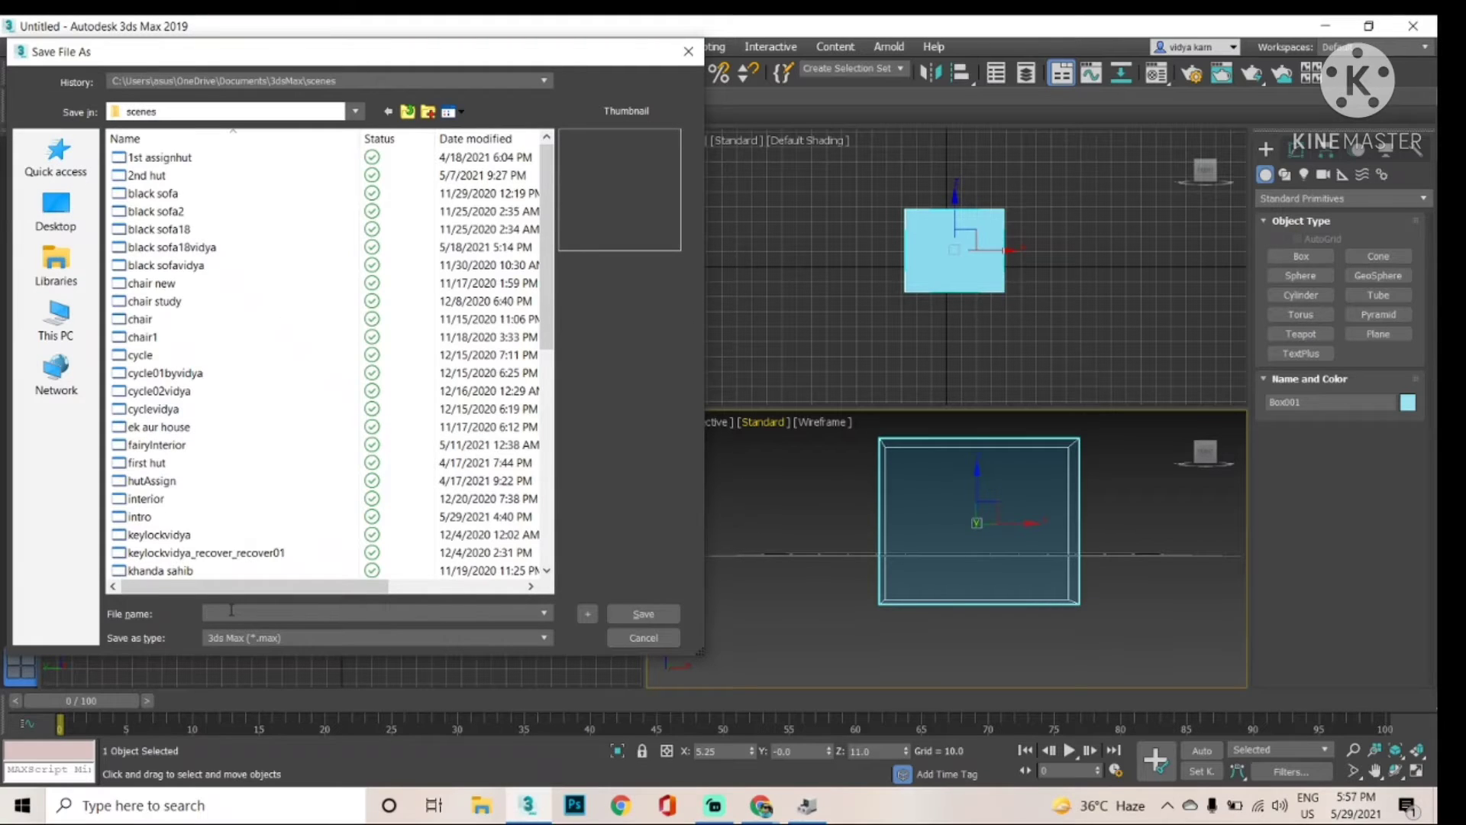
click(230, 612)
text(1st)
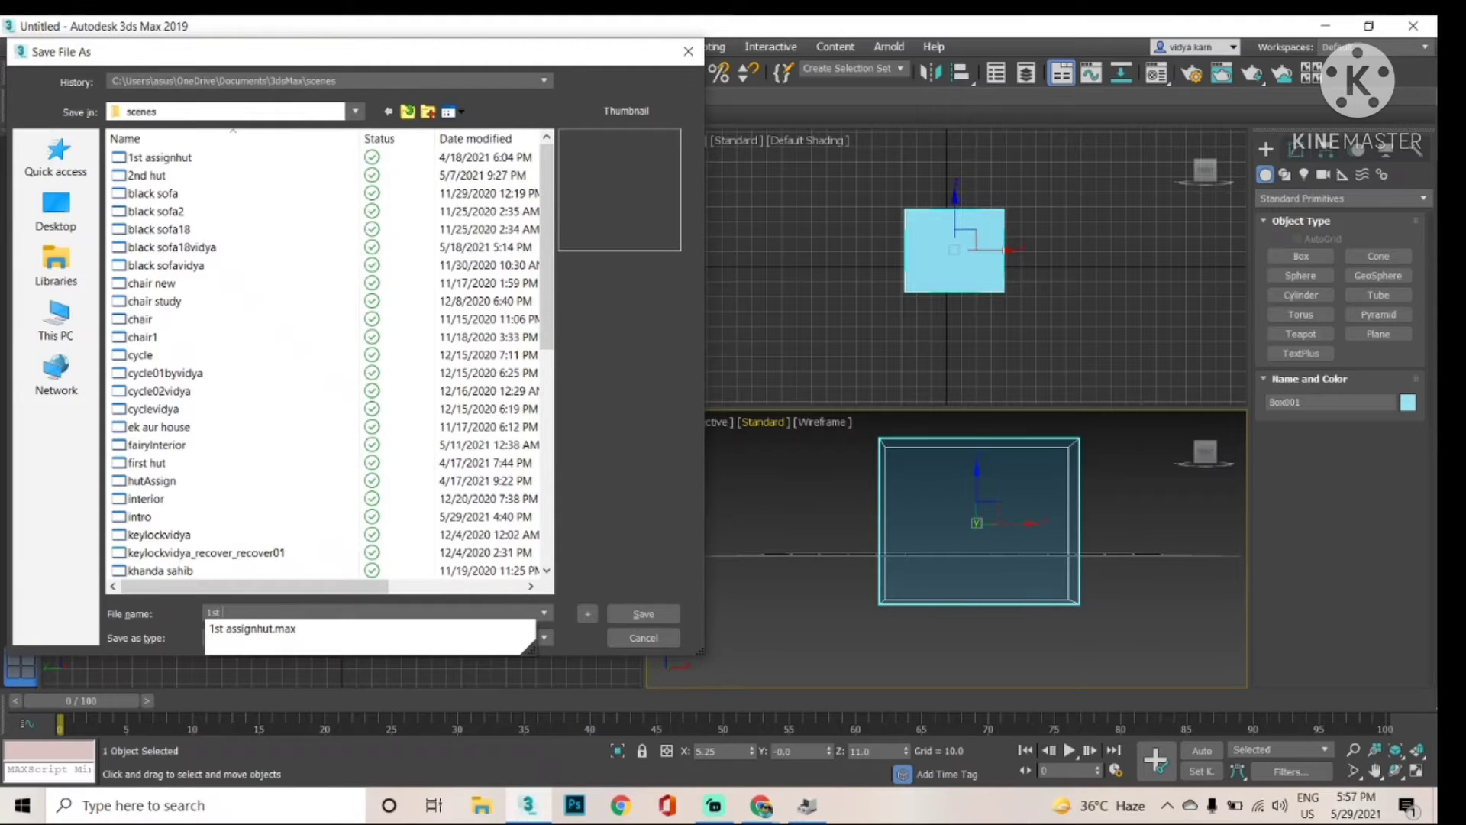
text( tutorial)
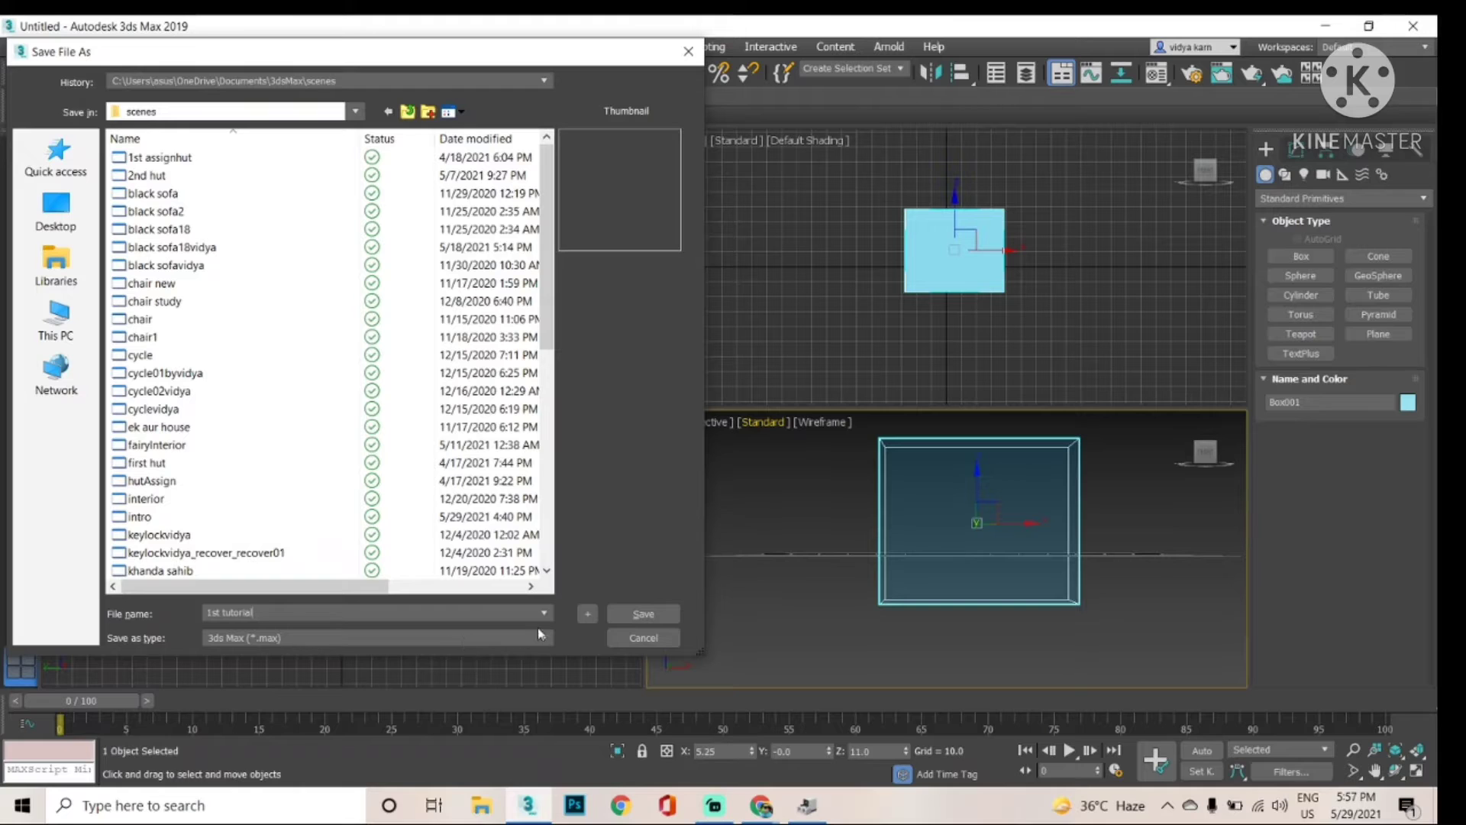
click(639, 615)
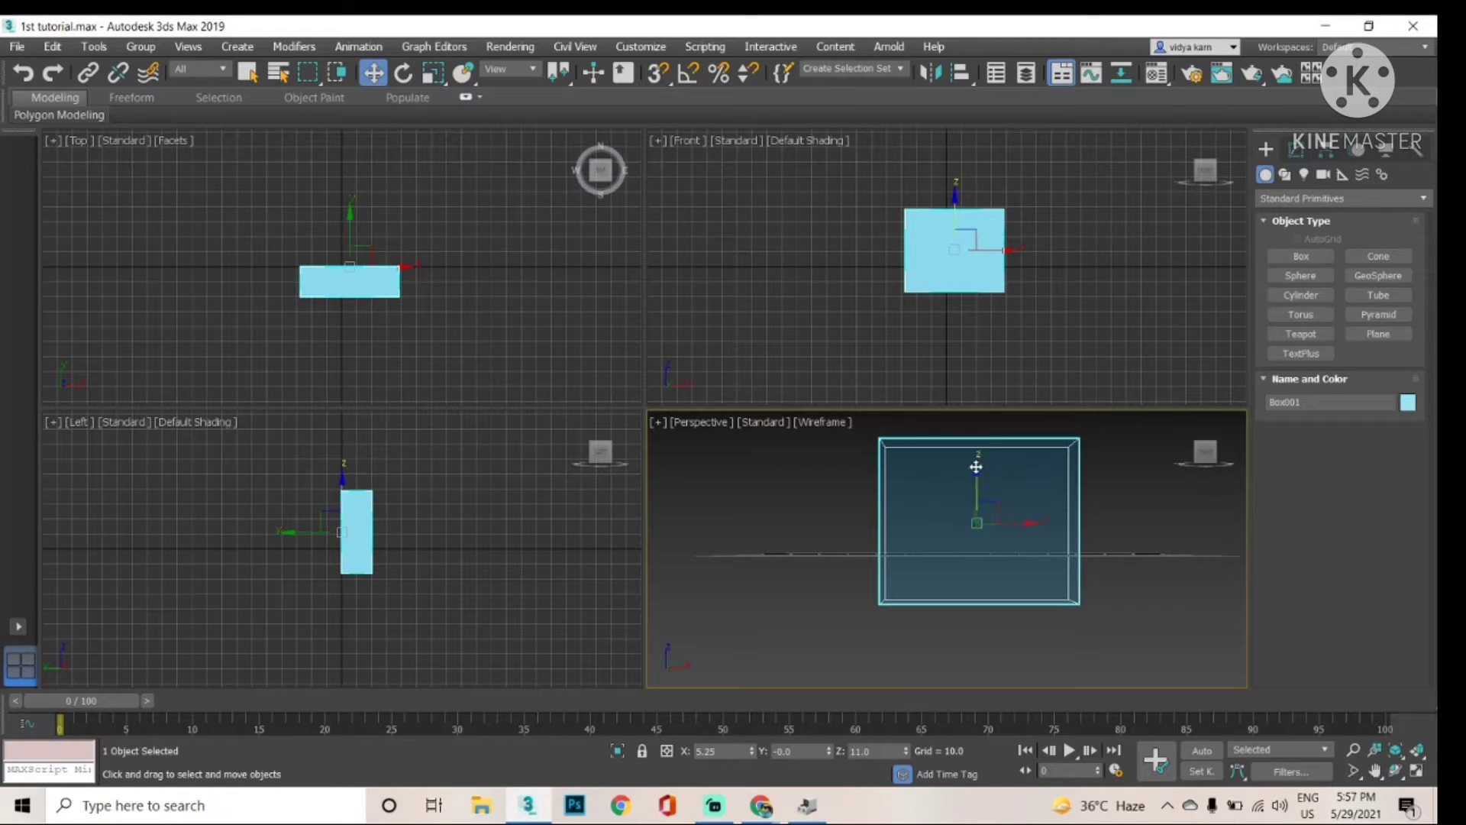
Step: Move the box up along Z to about 21.8 and switch the Perspective viewport from wireframe back to shaded display
drag(976, 463, 974, 426)
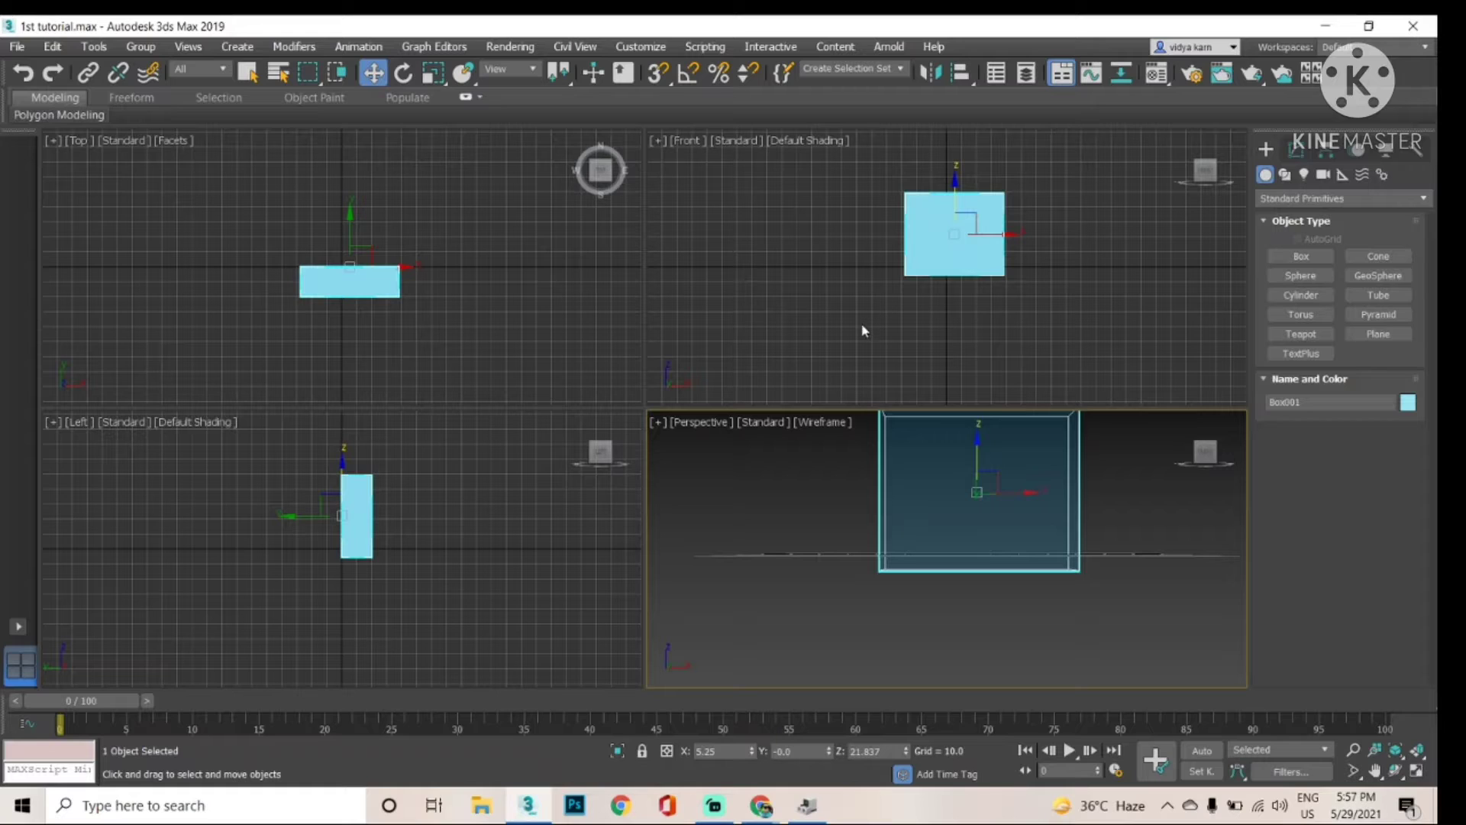
key(F3)
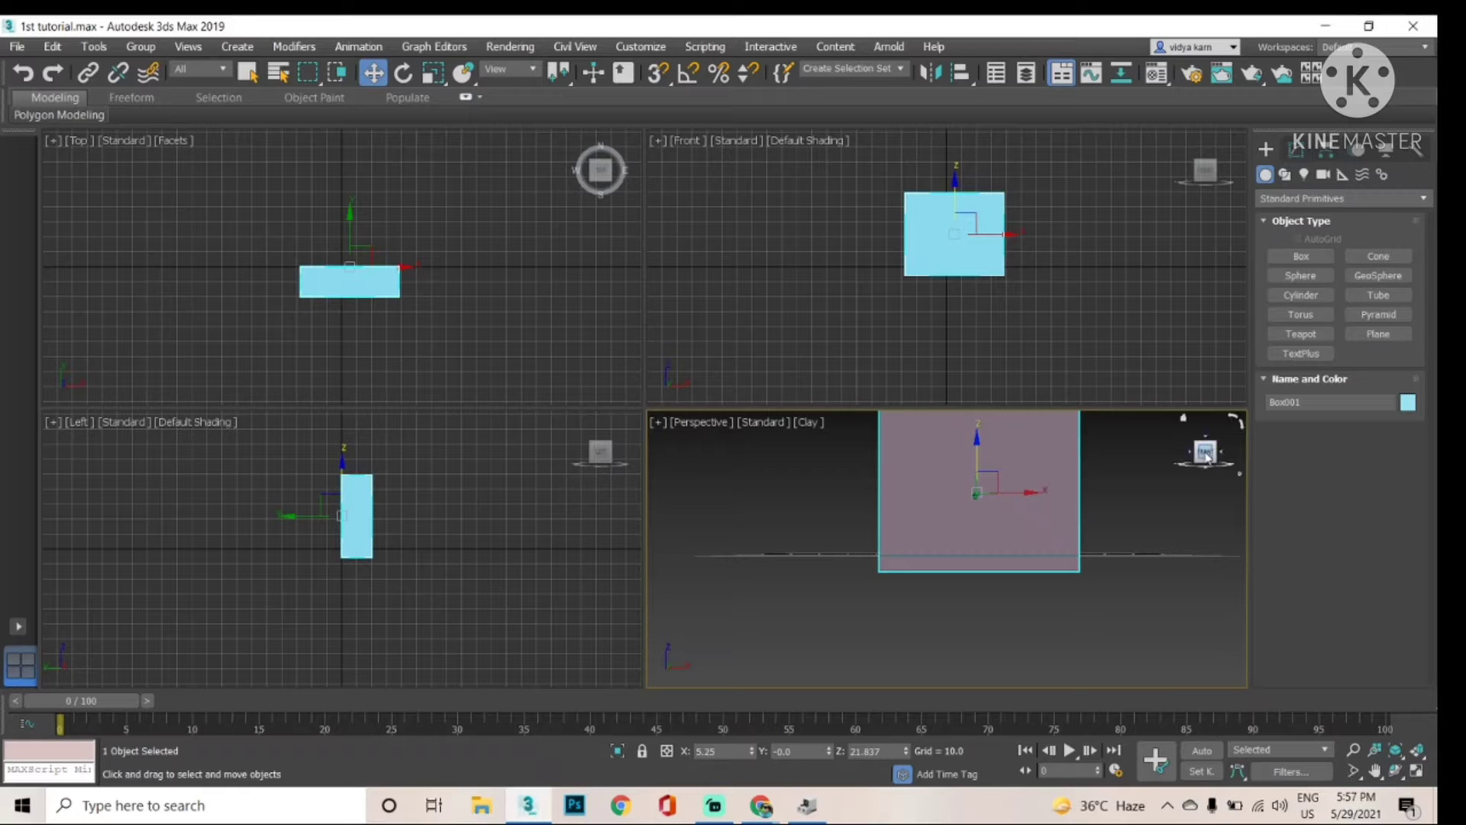
Step: Orbit around the box in the Perspective viewport while toggling Edged Faces and the wireframe display on and off
mouse_move(1206, 454)
mouse_down()
mouse_move(1145, 466)
mouse_move(1206, 455)
mouse_up()
key(F4)
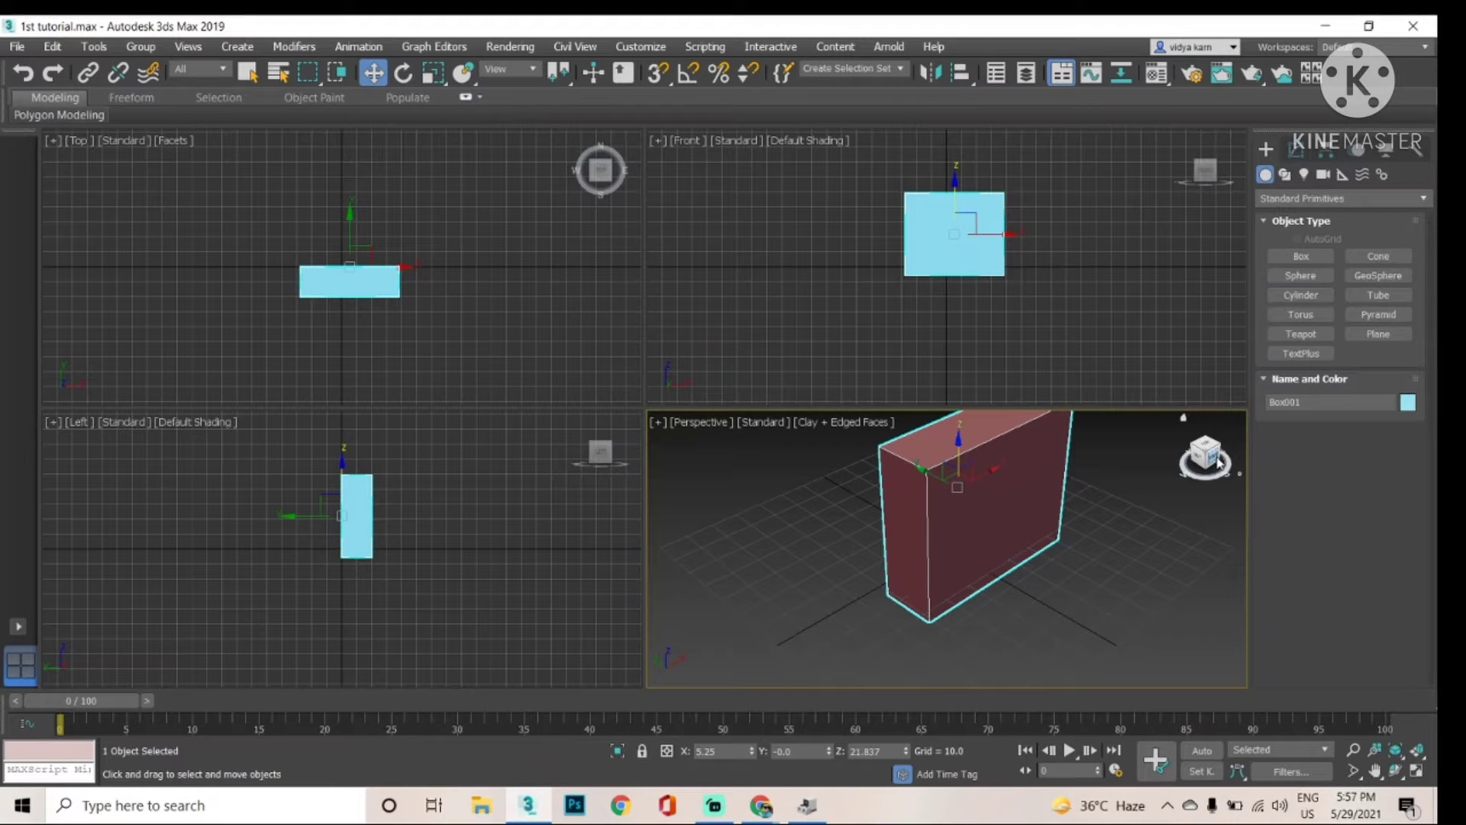
drag(1219, 462, 1209, 458)
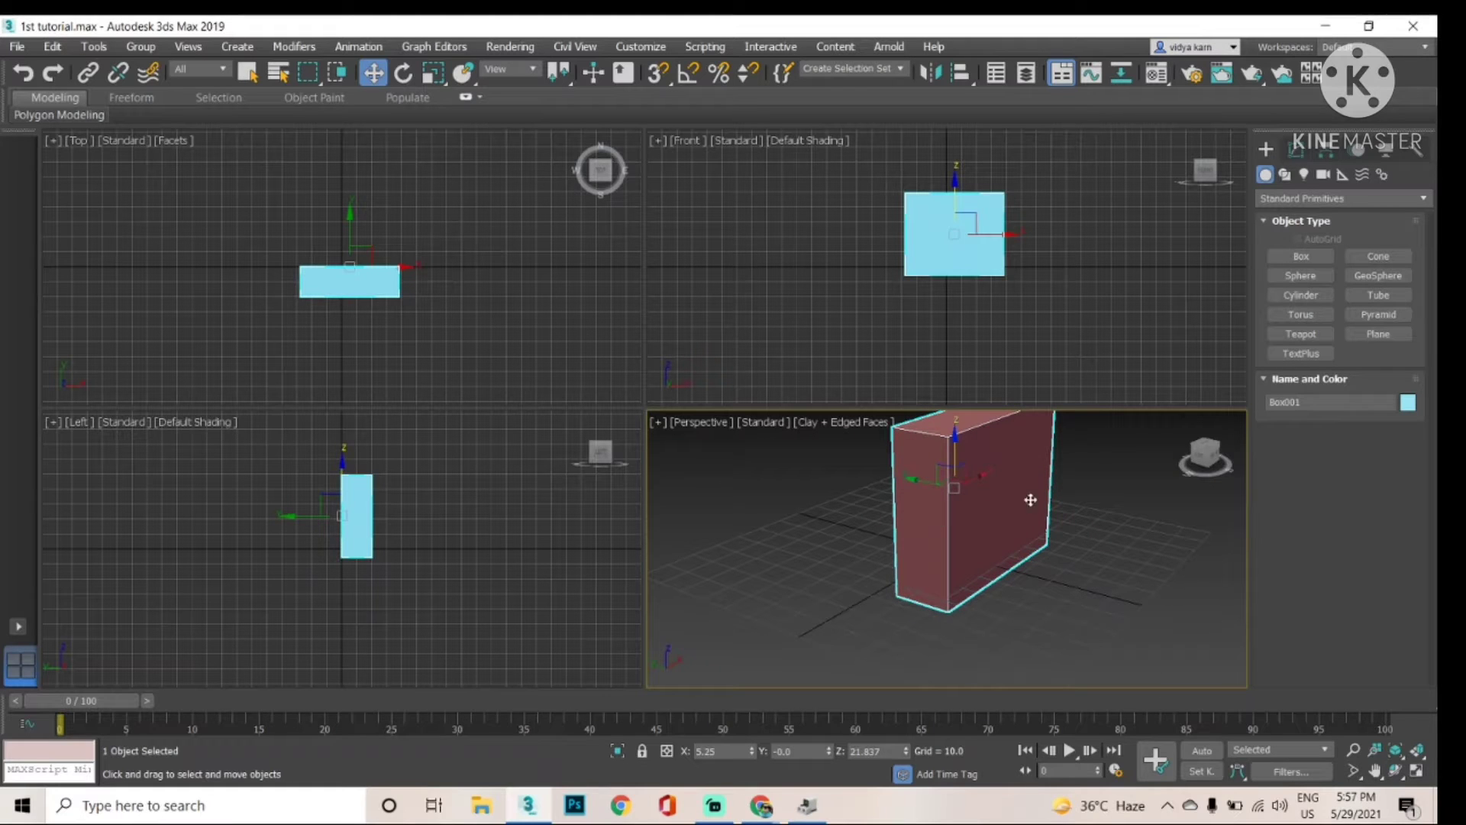
drag(1217, 461, 1173, 464)
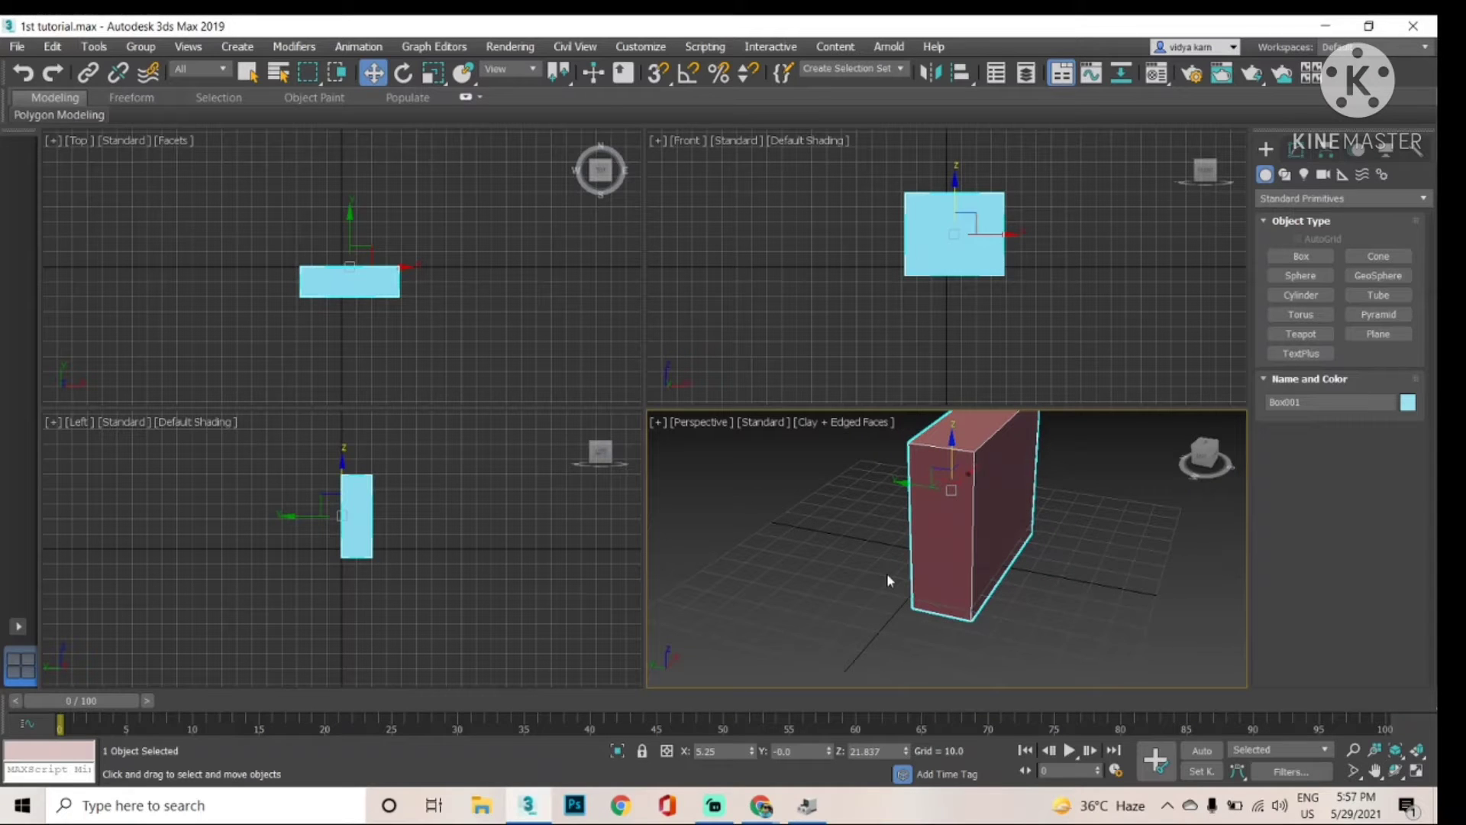
key(F4)
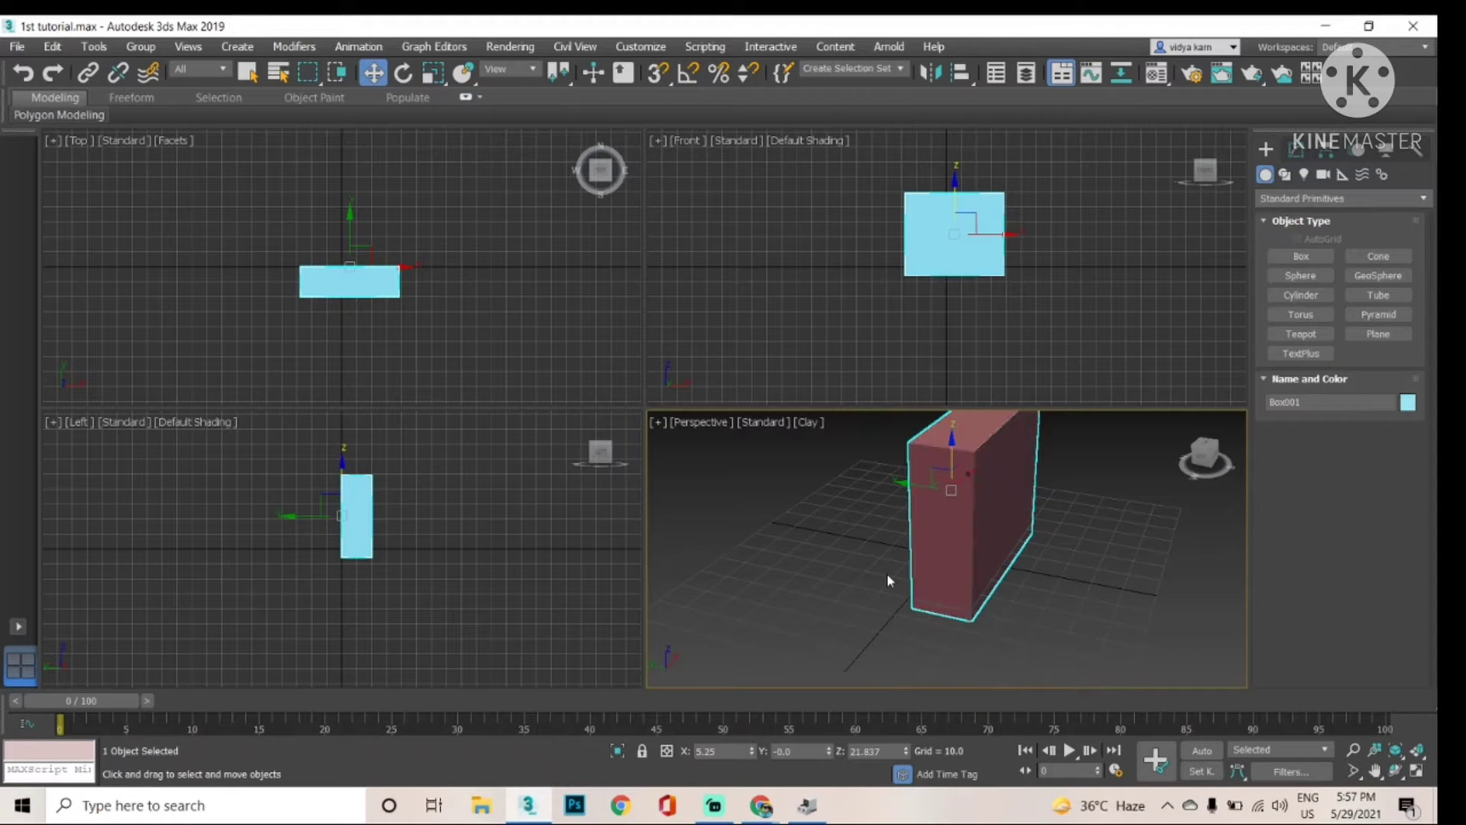
key(F3)
key(F3)
Step: Deselect the box, then maximize the Perspective viewport and pan it until the whole box is in view
click(1107, 482)
mouse_move(1207, 457)
mouse_down()
mouse_move(1168, 449)
mouse_move(1220, 449)
mouse_up()
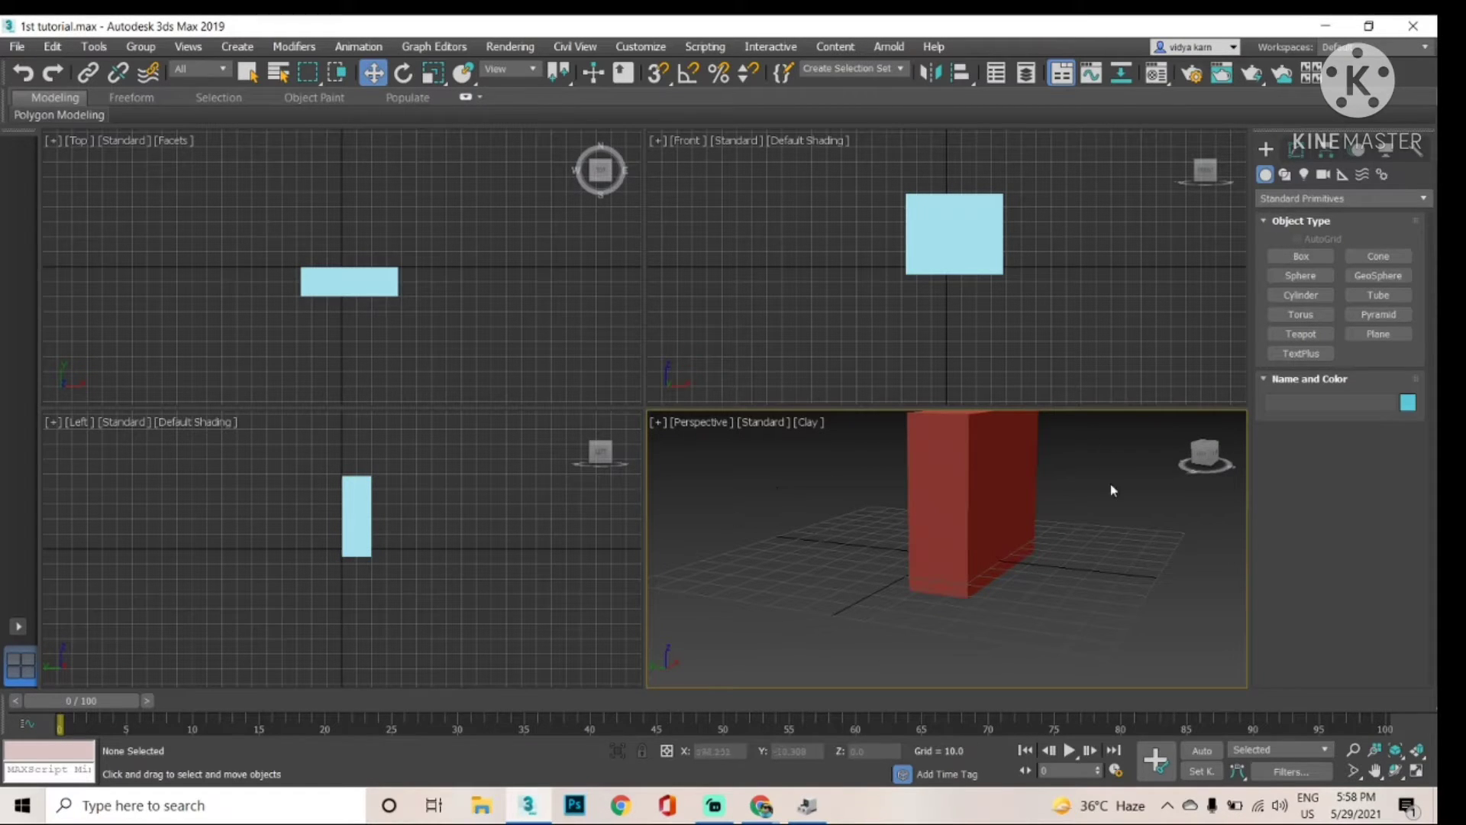
key(alt+w)
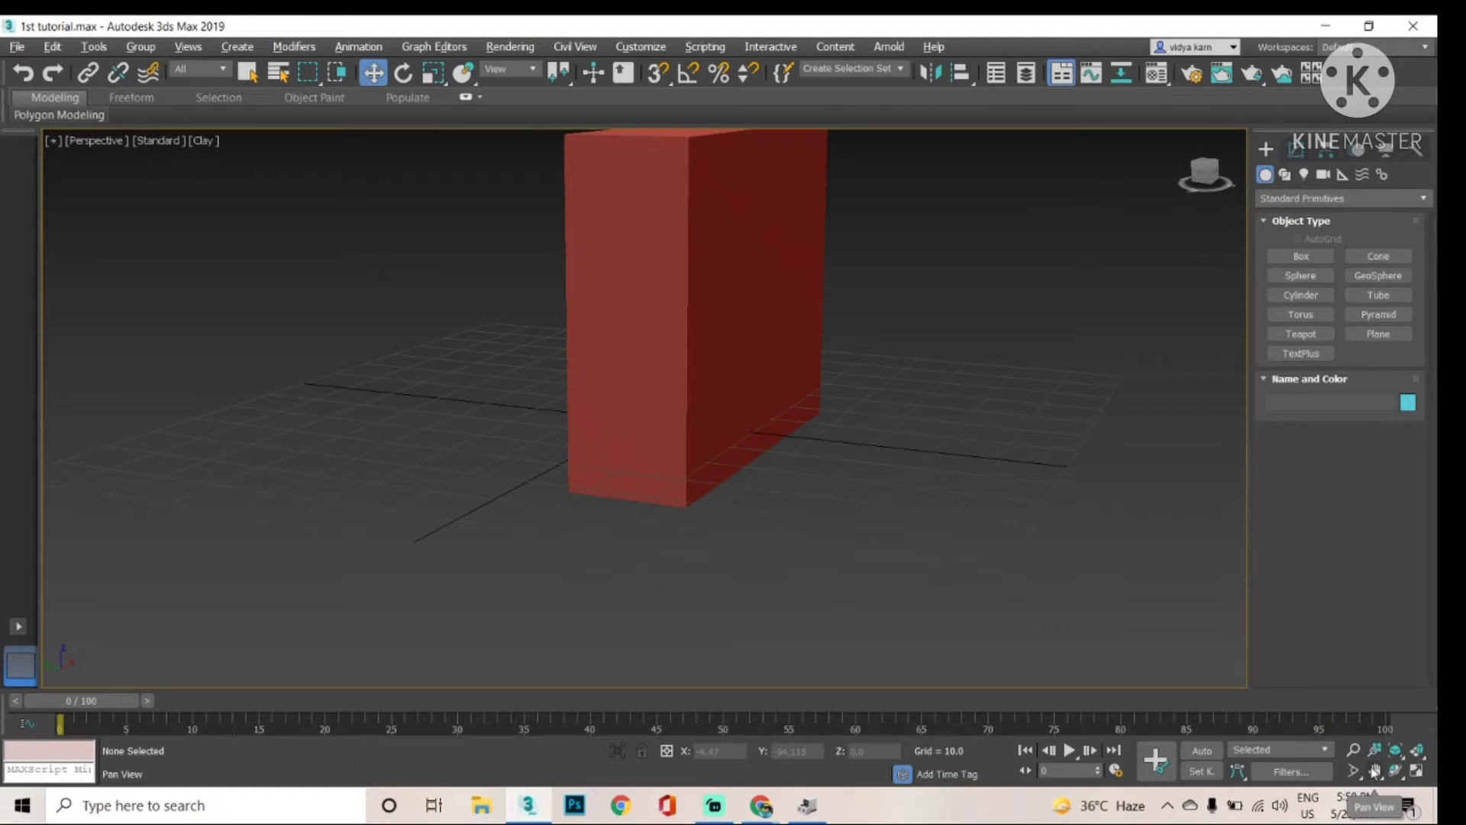
drag(1136, 559, 1136, 559)
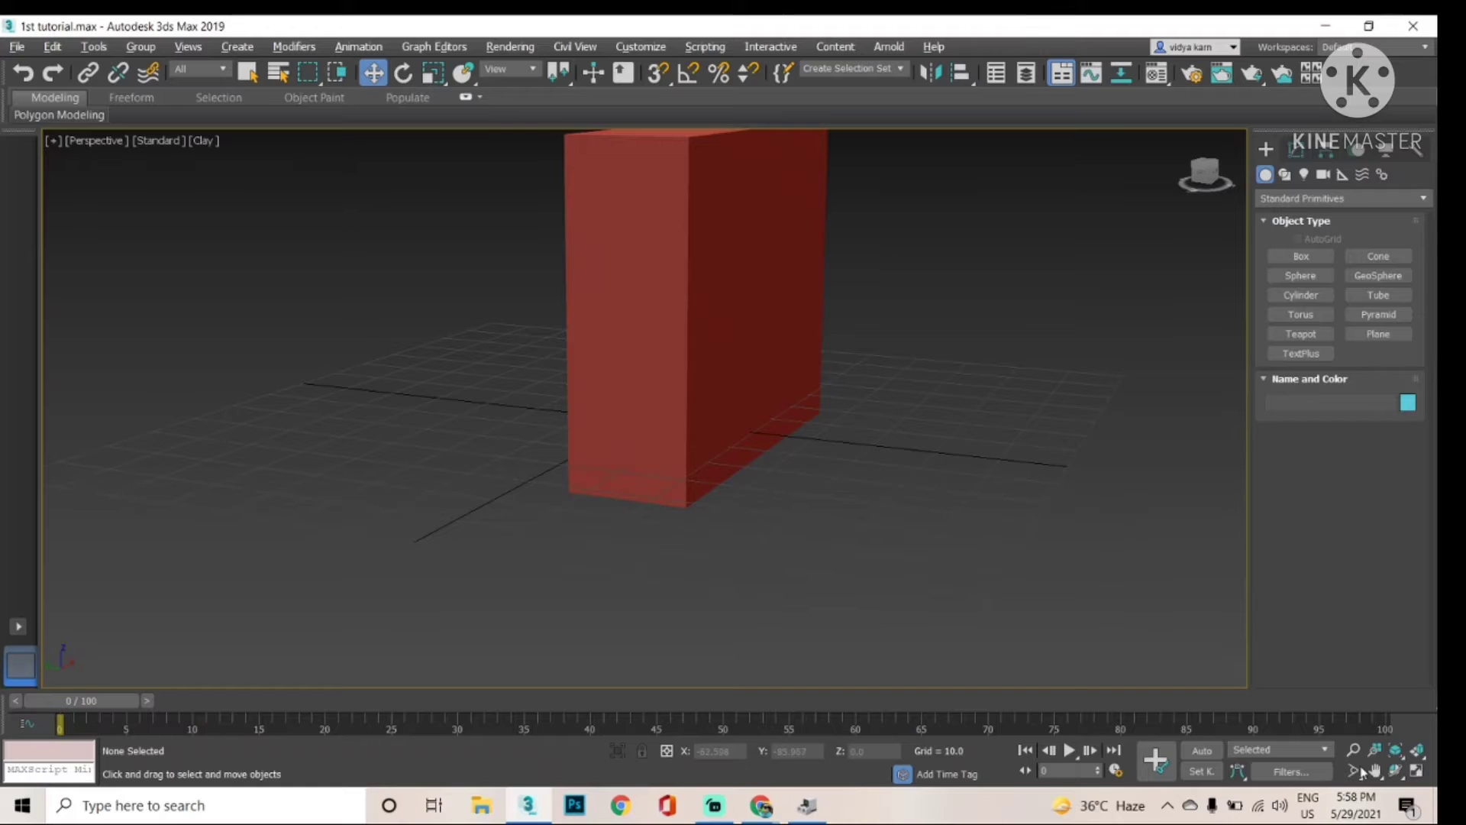
click(1374, 771)
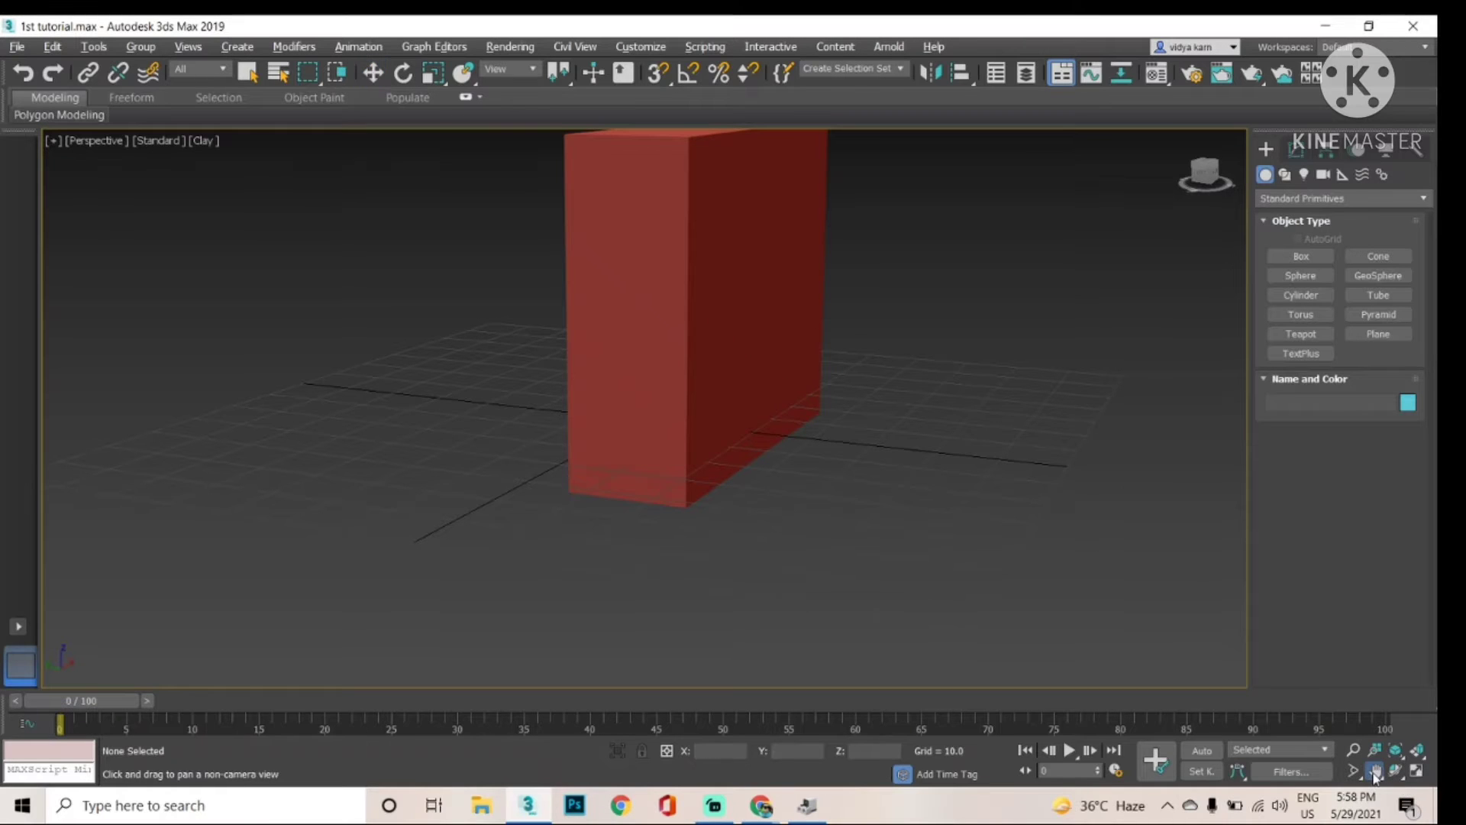
drag(1070, 561, 1118, 615)
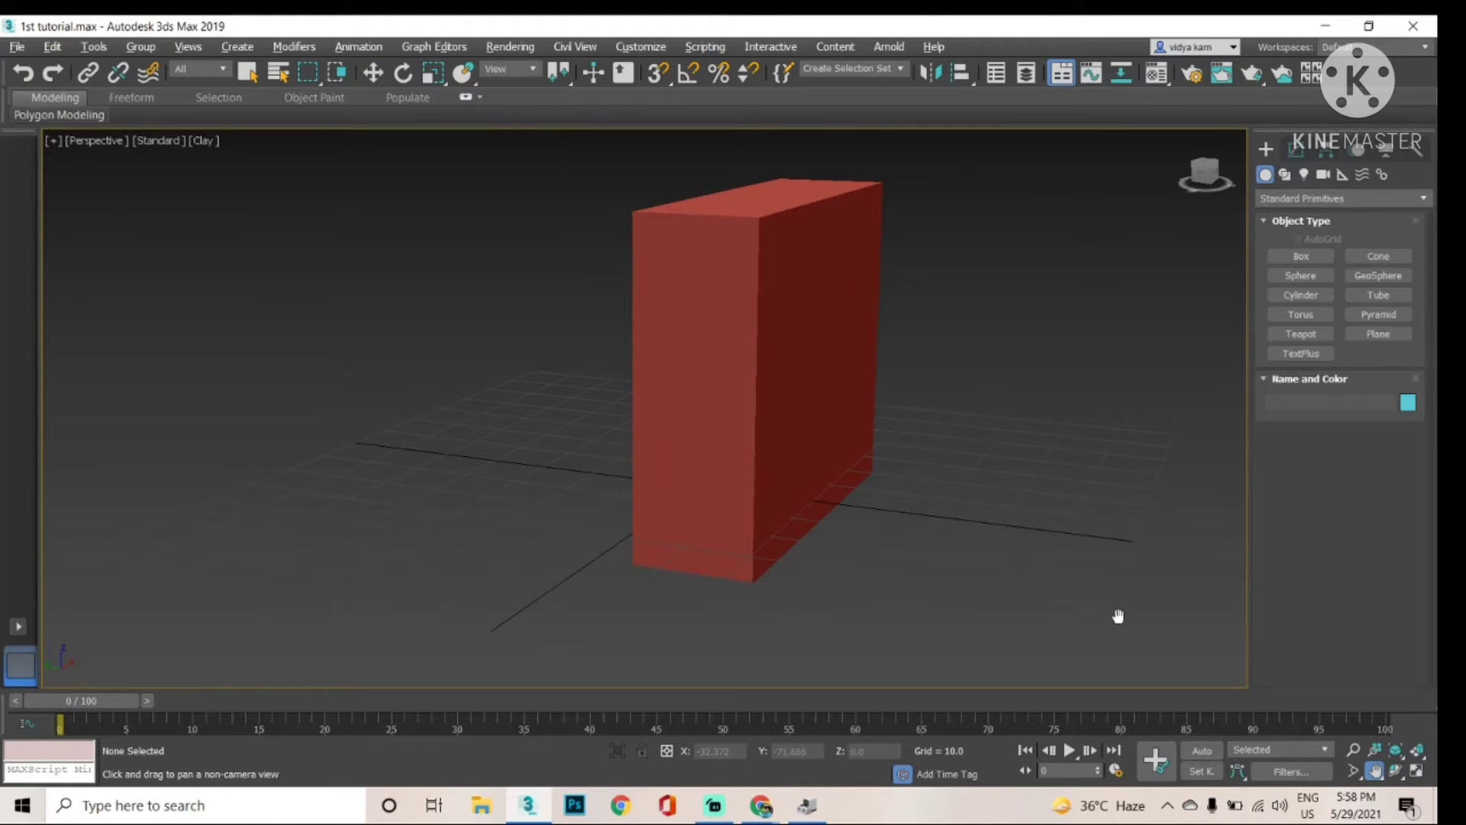
Step: Restore the four-viewport layout and move the box in the Perspective viewport to about X 17, Y 25.9, Z 25.5
key(alt+w)
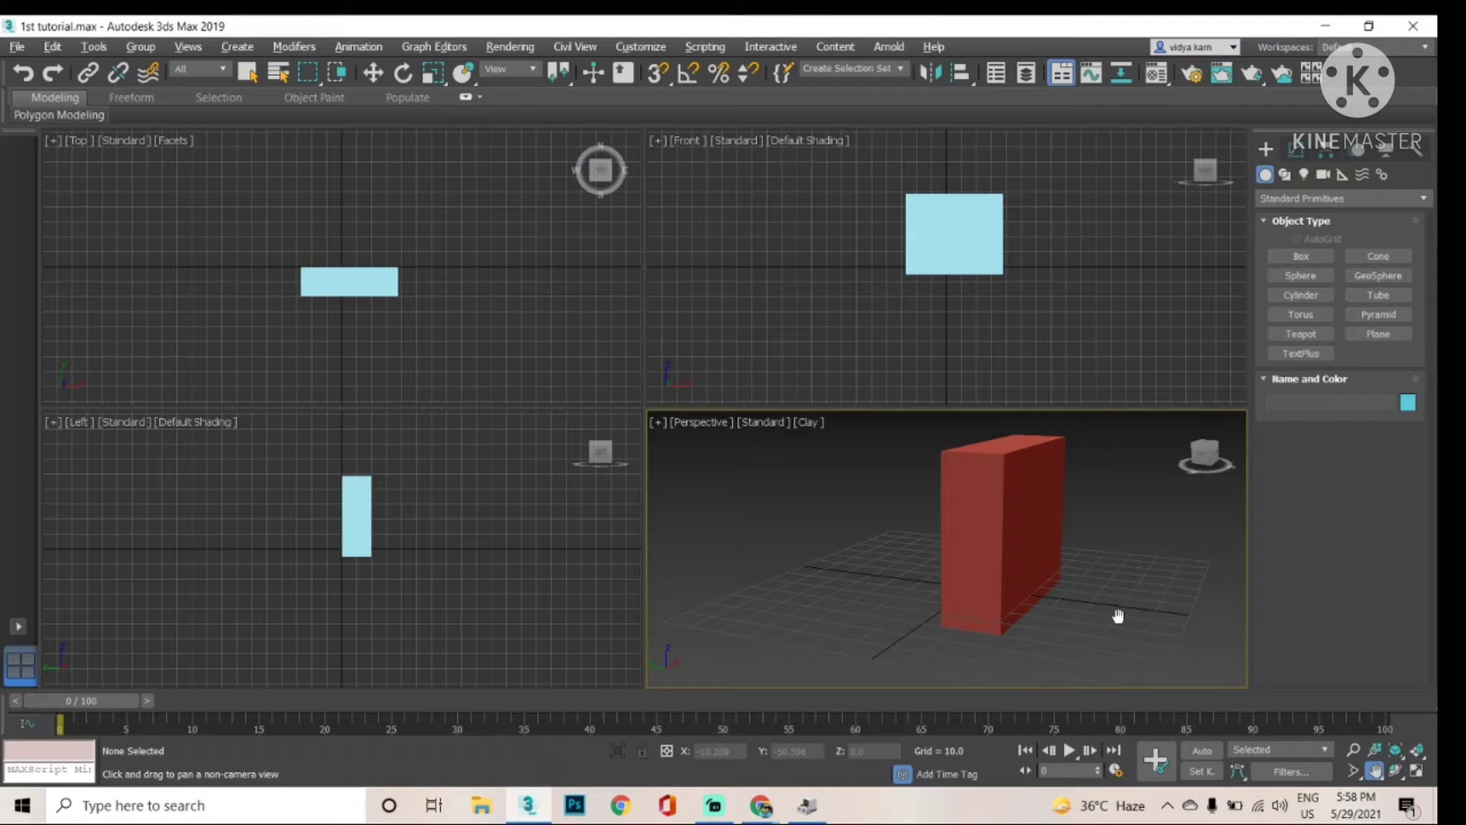
click(375, 76)
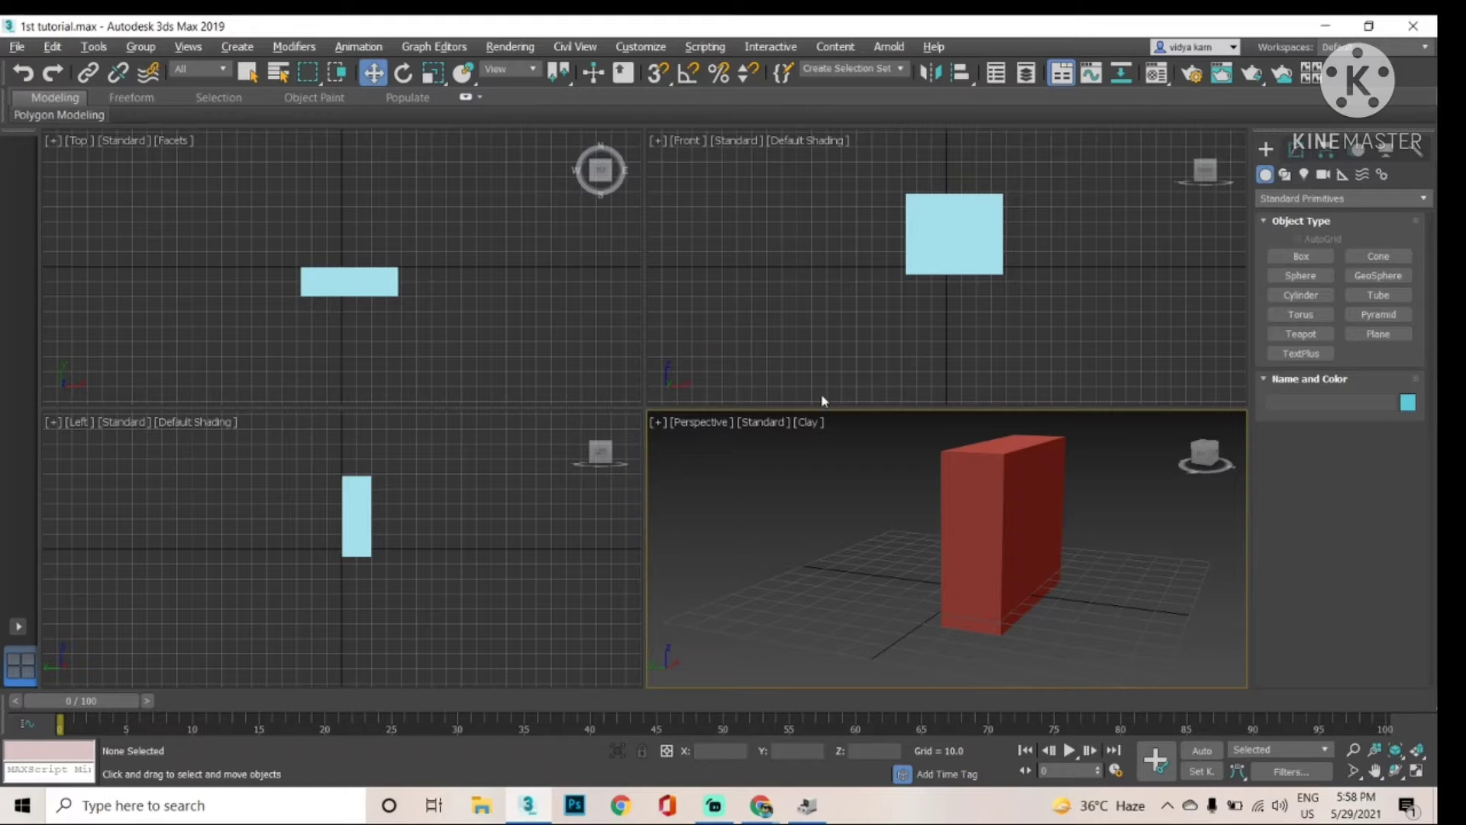
click(1011, 504)
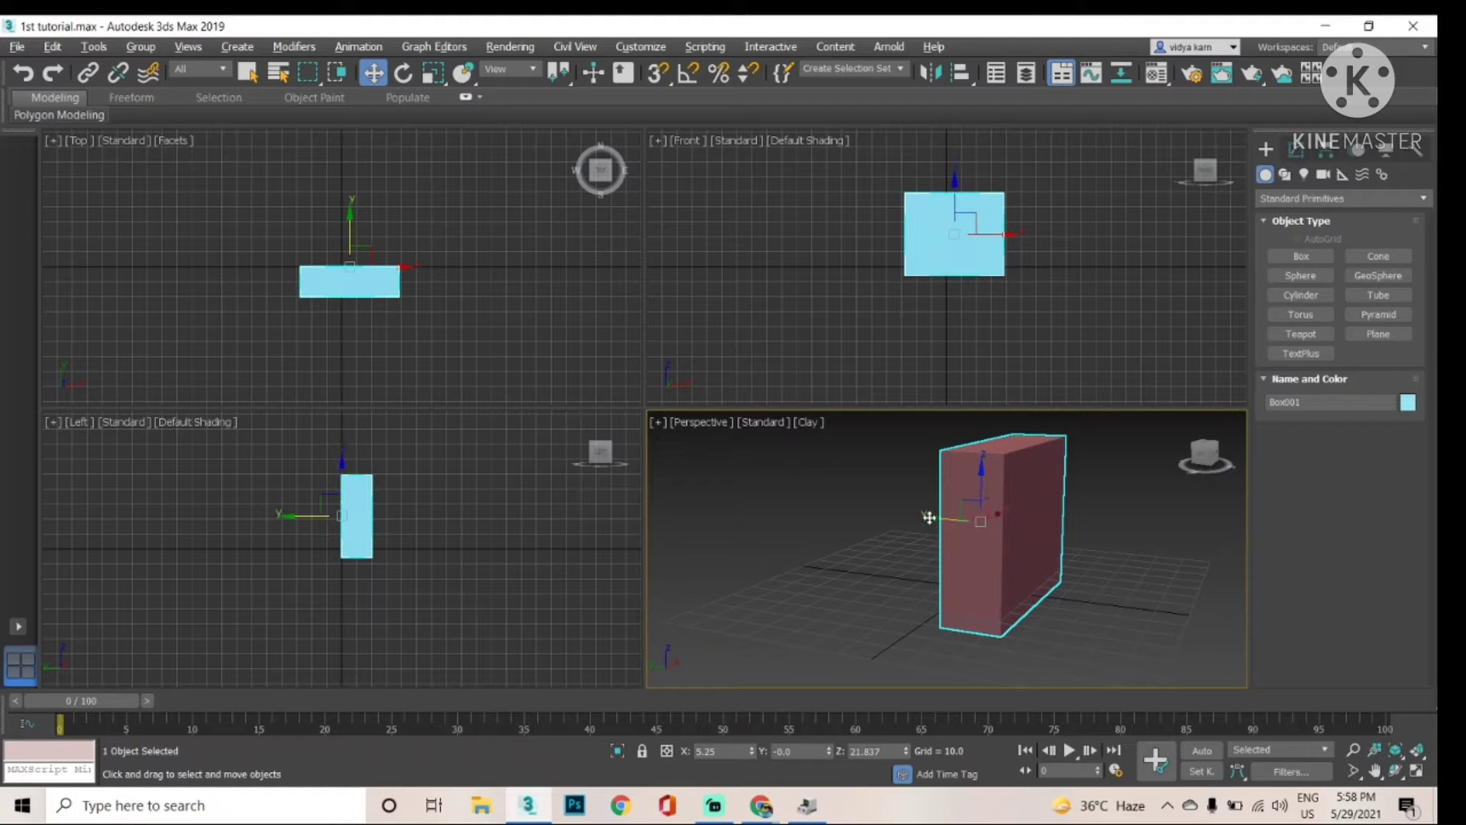
drag(929, 517, 881, 532)
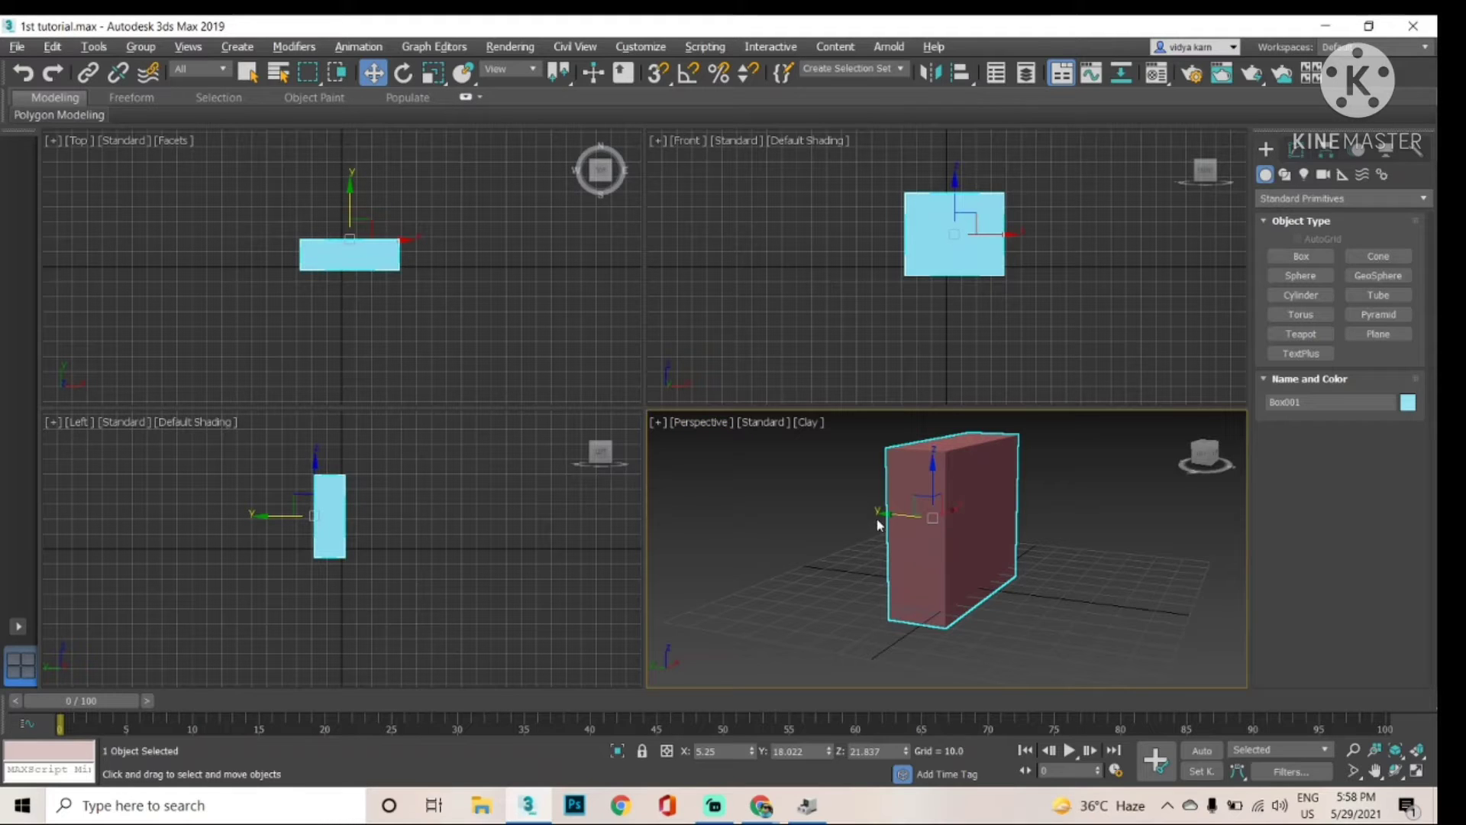
drag(844, 504, 924, 455)
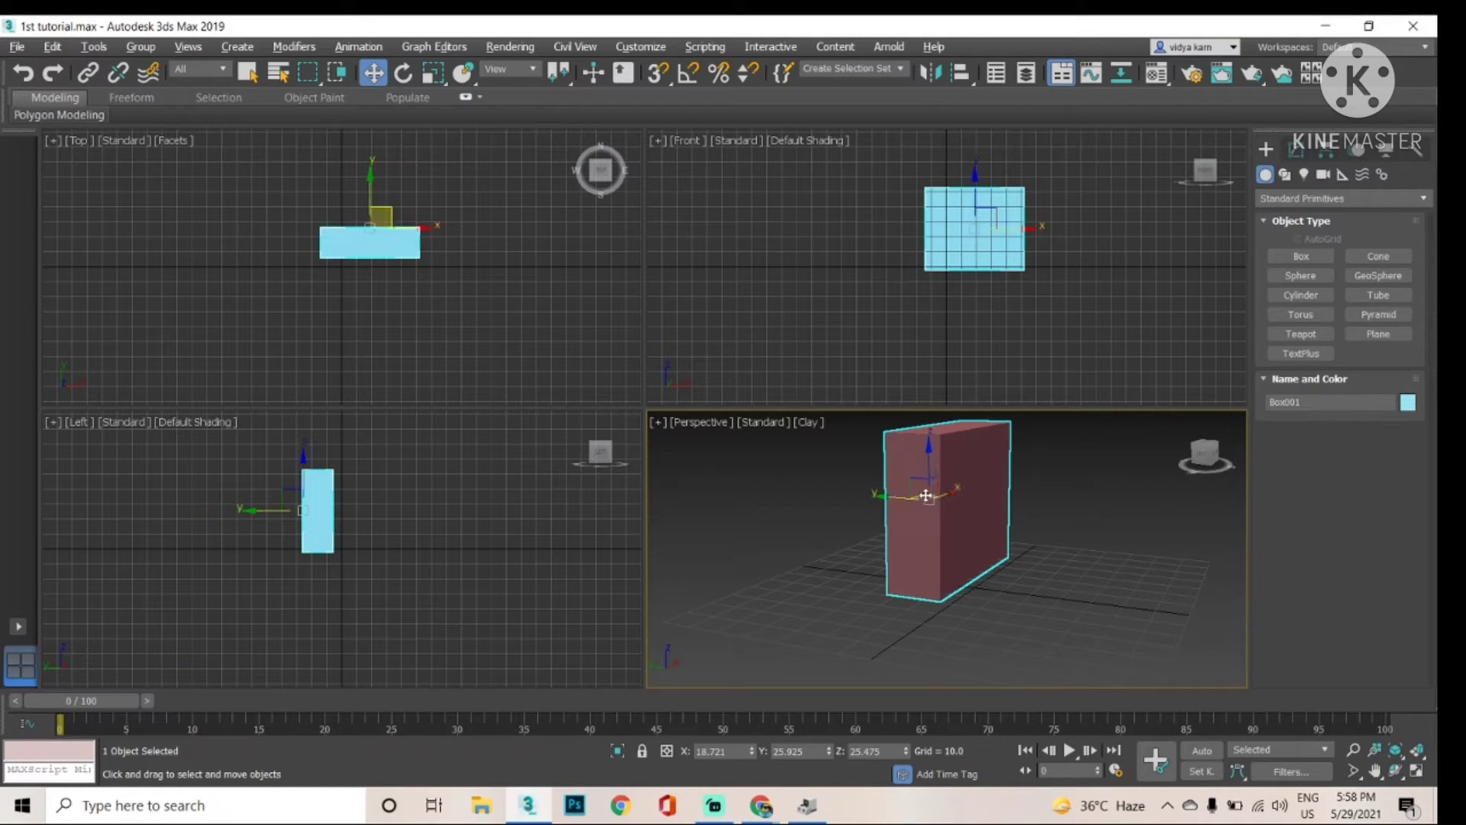
drag(938, 498, 933, 580)
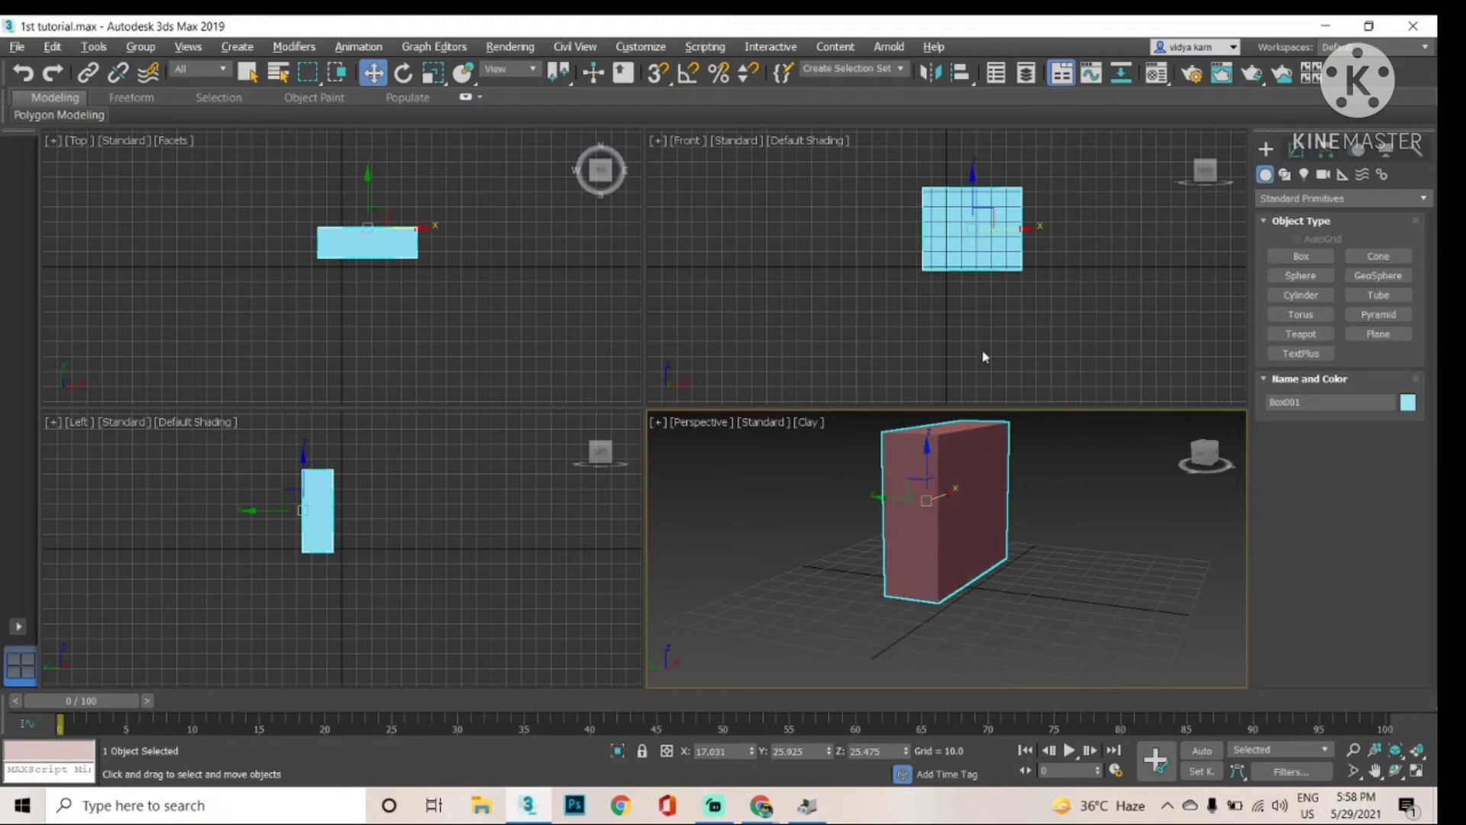
Step: Move the box within the Front viewport to about X 0 and Z 29.9
click(979, 202)
drag(986, 219, 926, 222)
drag(1061, 176, 965, 202)
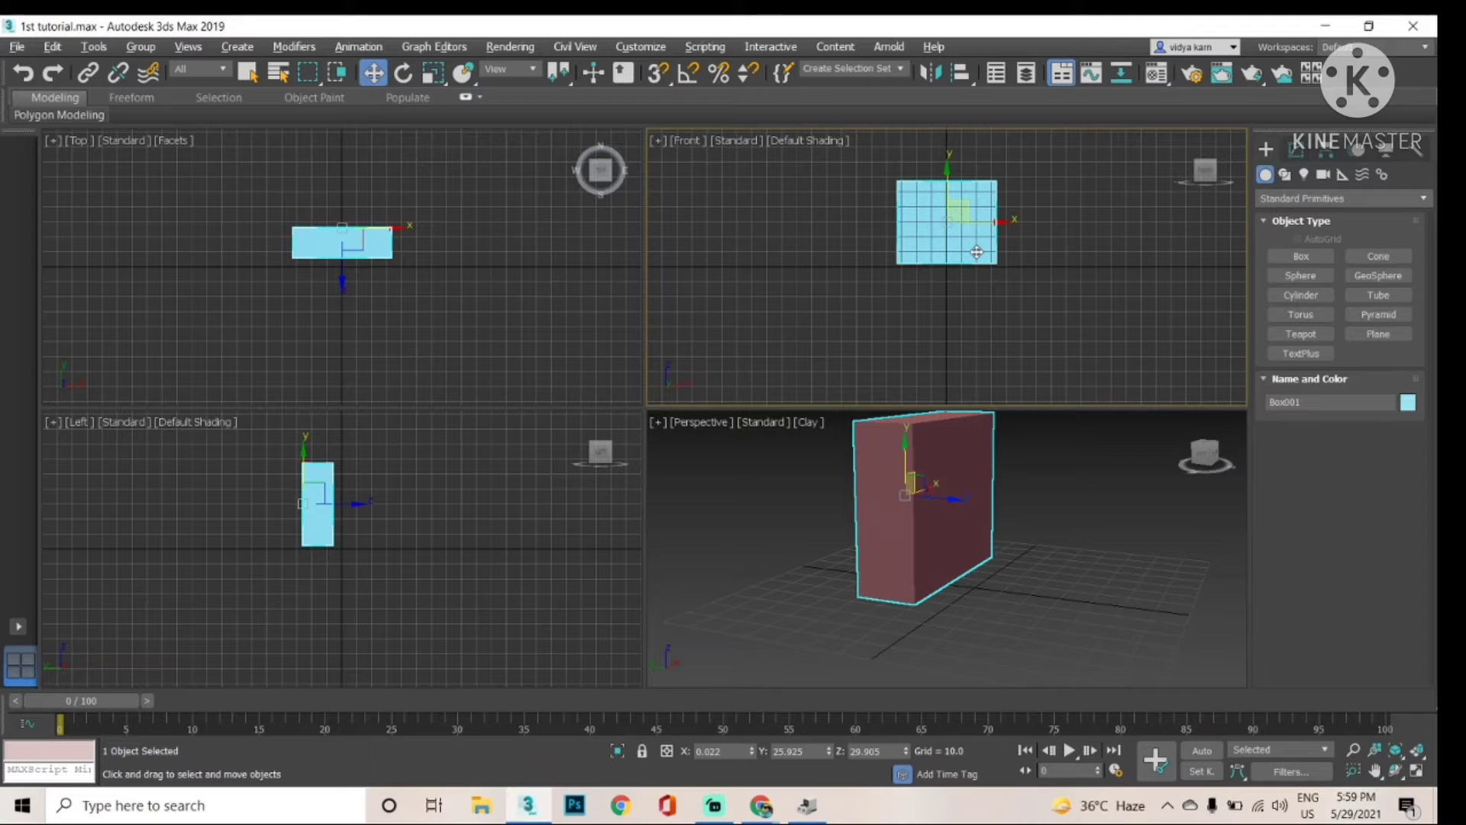
Step: Deselect the box and toggle the Front viewport's grid off and on several times, leaving it shown
key(g)
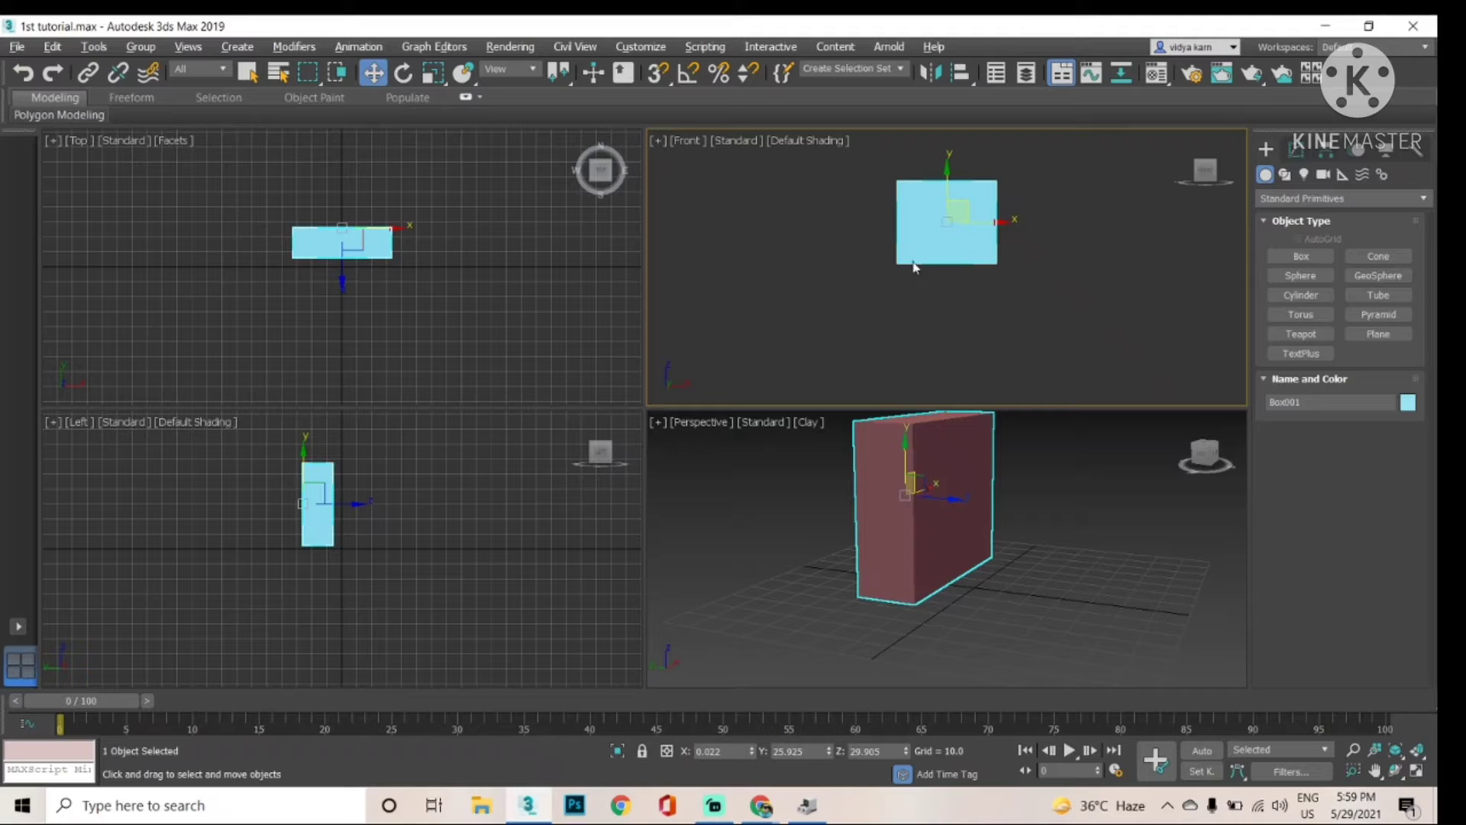
click(1031, 283)
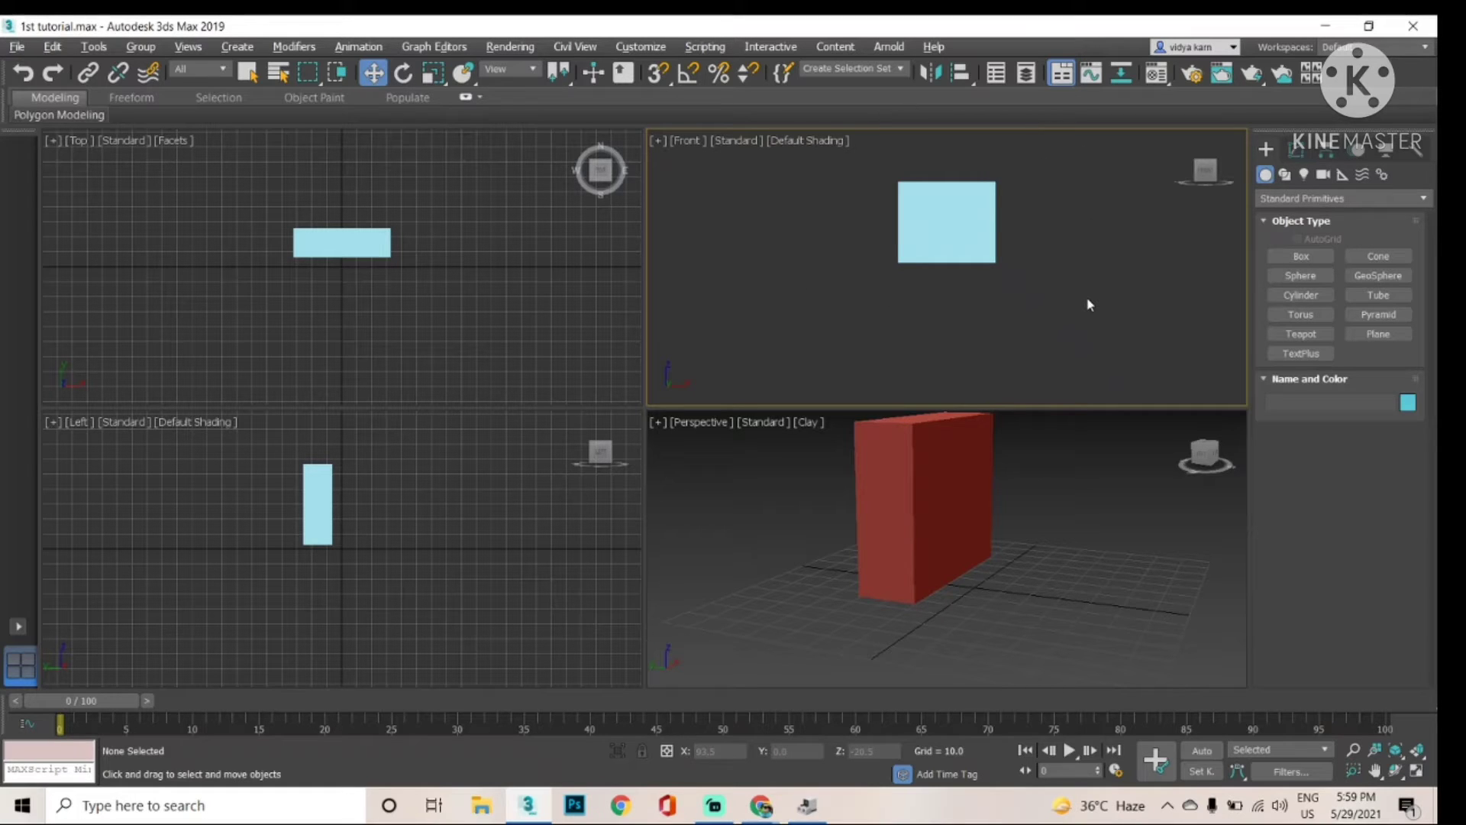
key(g)
key(g)
key(g)
key(g)
key(g)
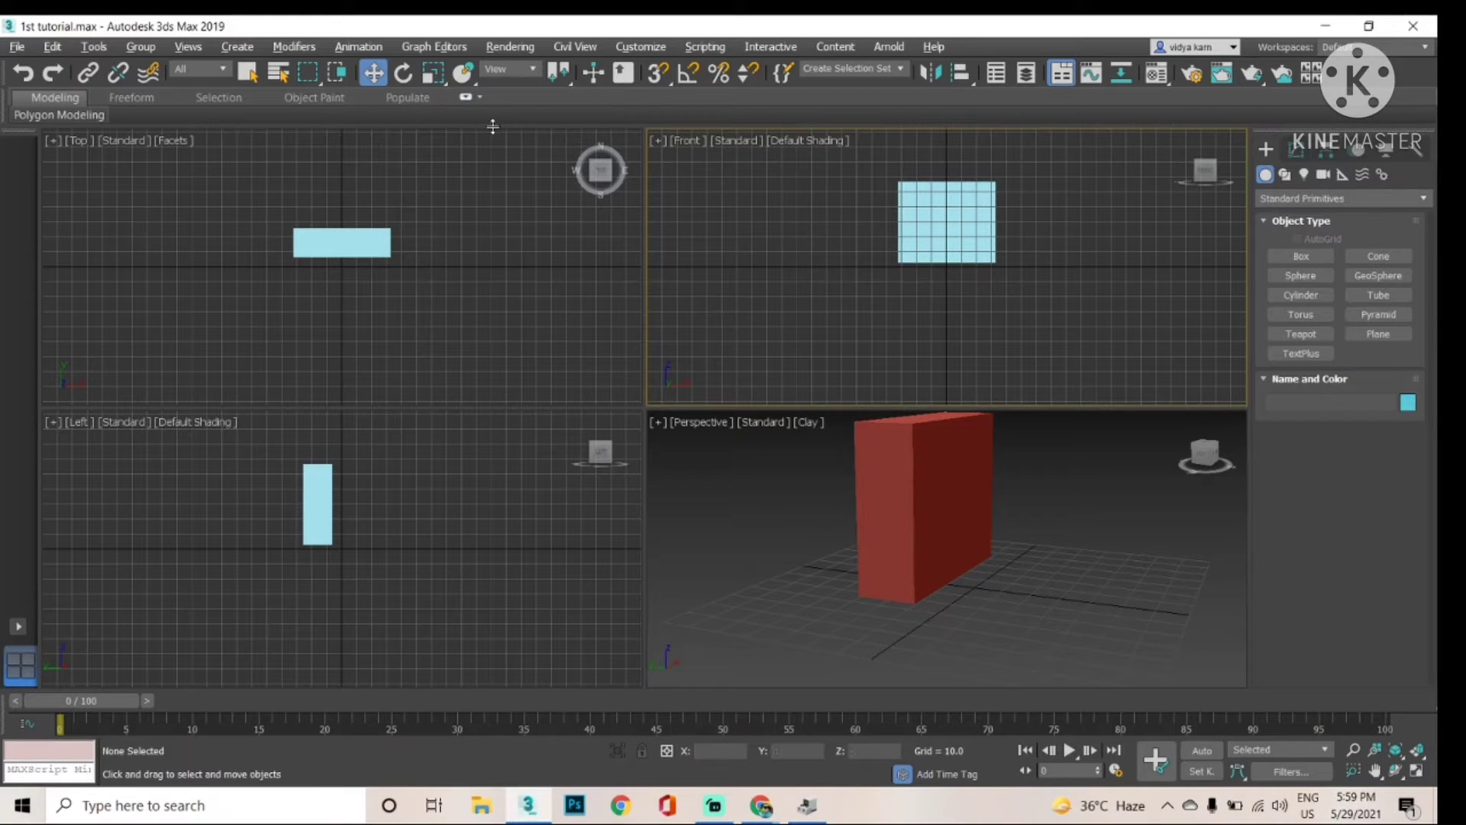
Step: Rotate the box about its vertical axis in the Perspective viewport until its long side runs nearly along Y
click(407, 75)
click(886, 497)
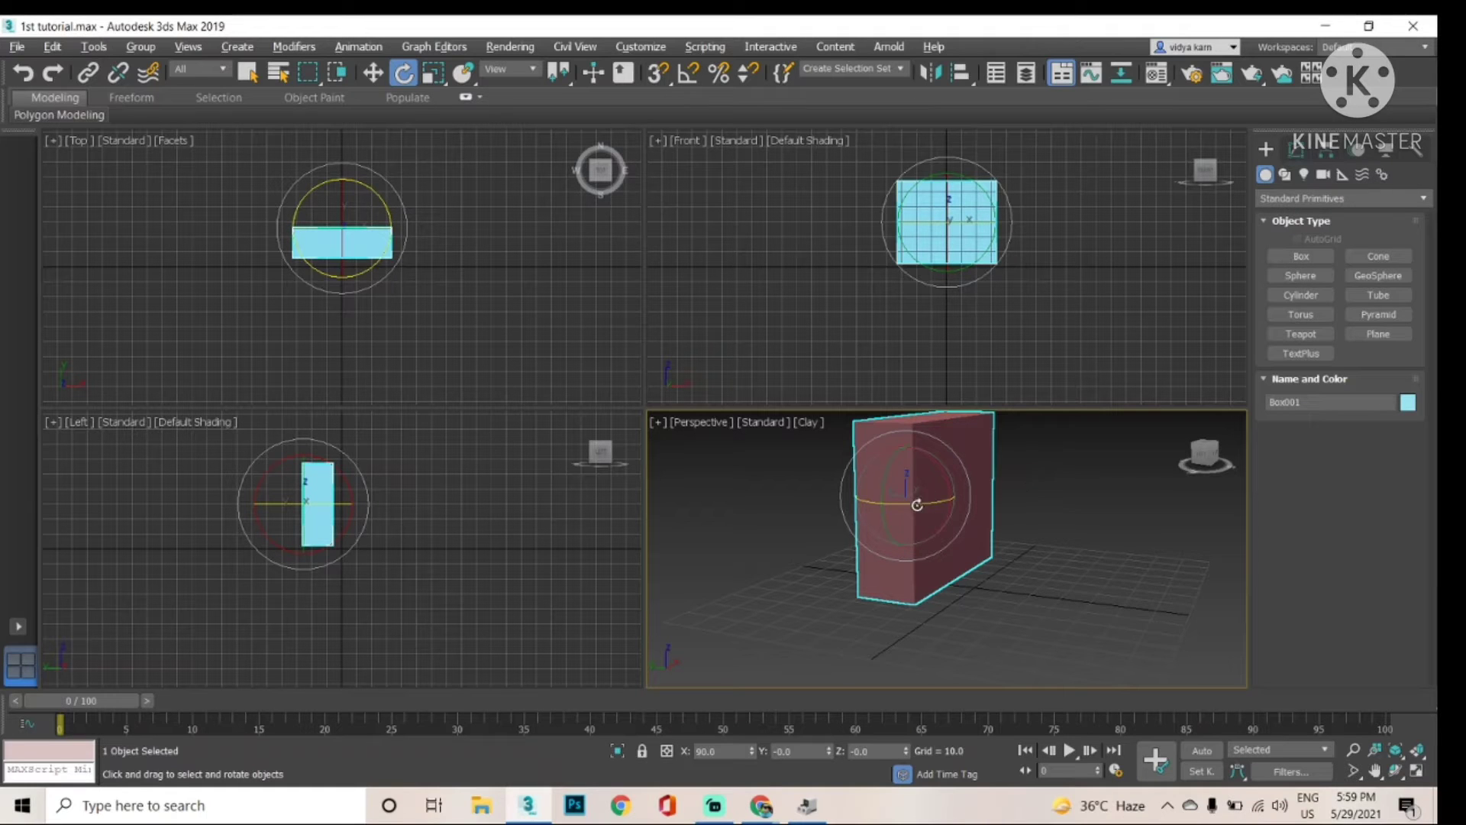
mouse_move(911, 501)
mouse_down()
mouse_move(707, 458)
mouse_move(898, 479)
mouse_up()
drag(1030, 472, 1061, 512)
click(435, 73)
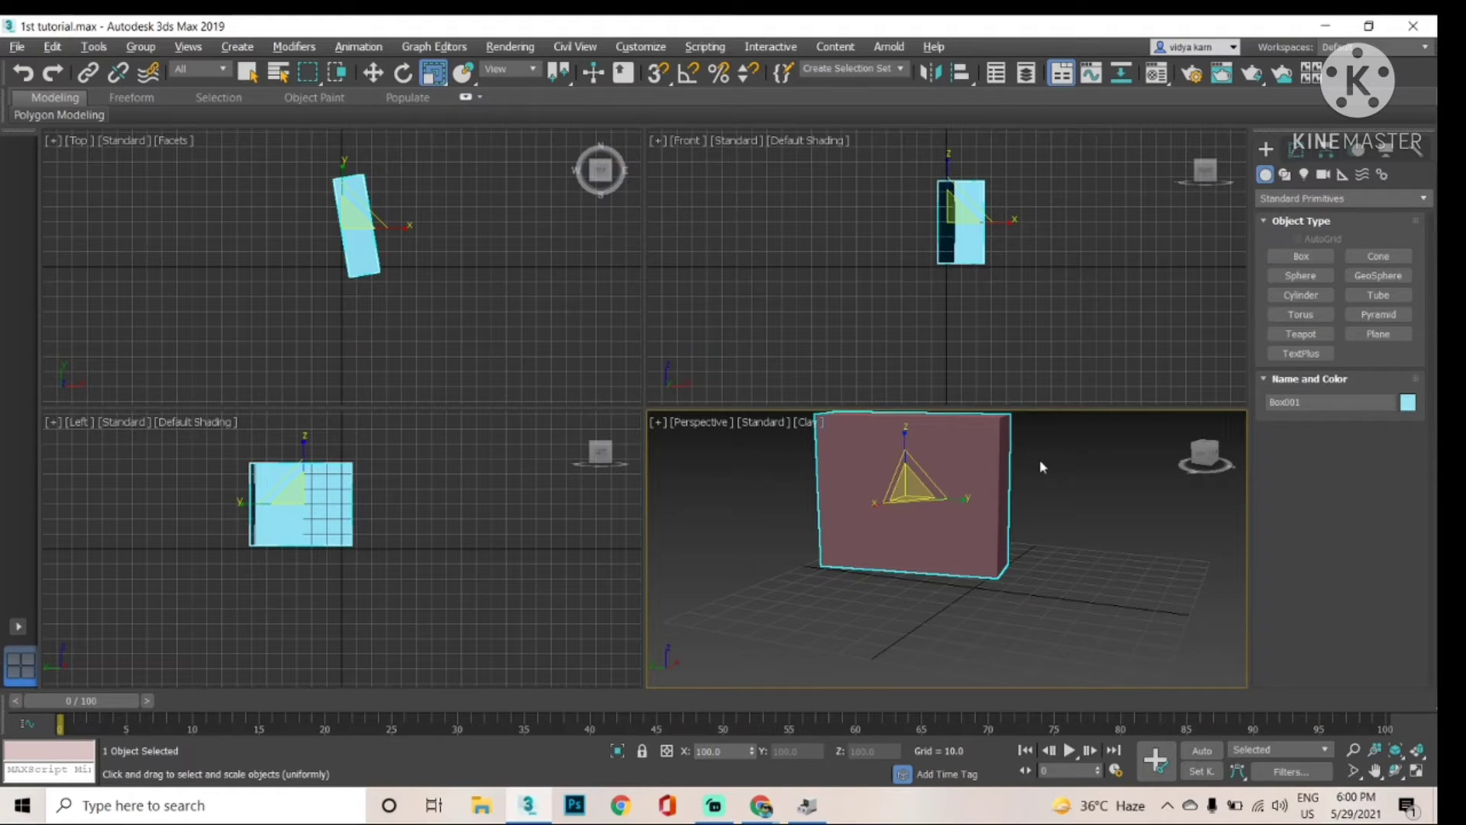
key(w)
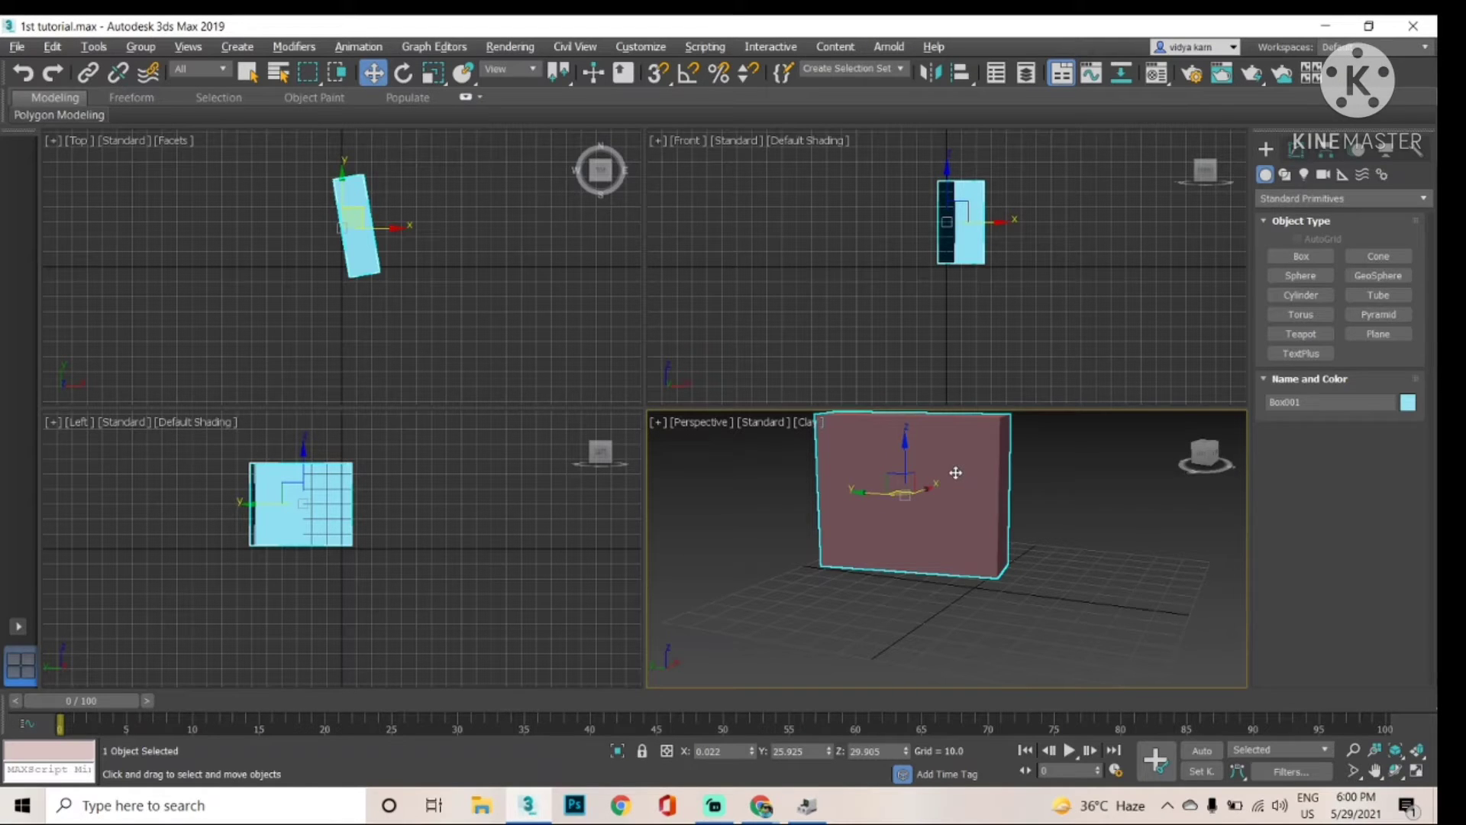
click(1295, 151)
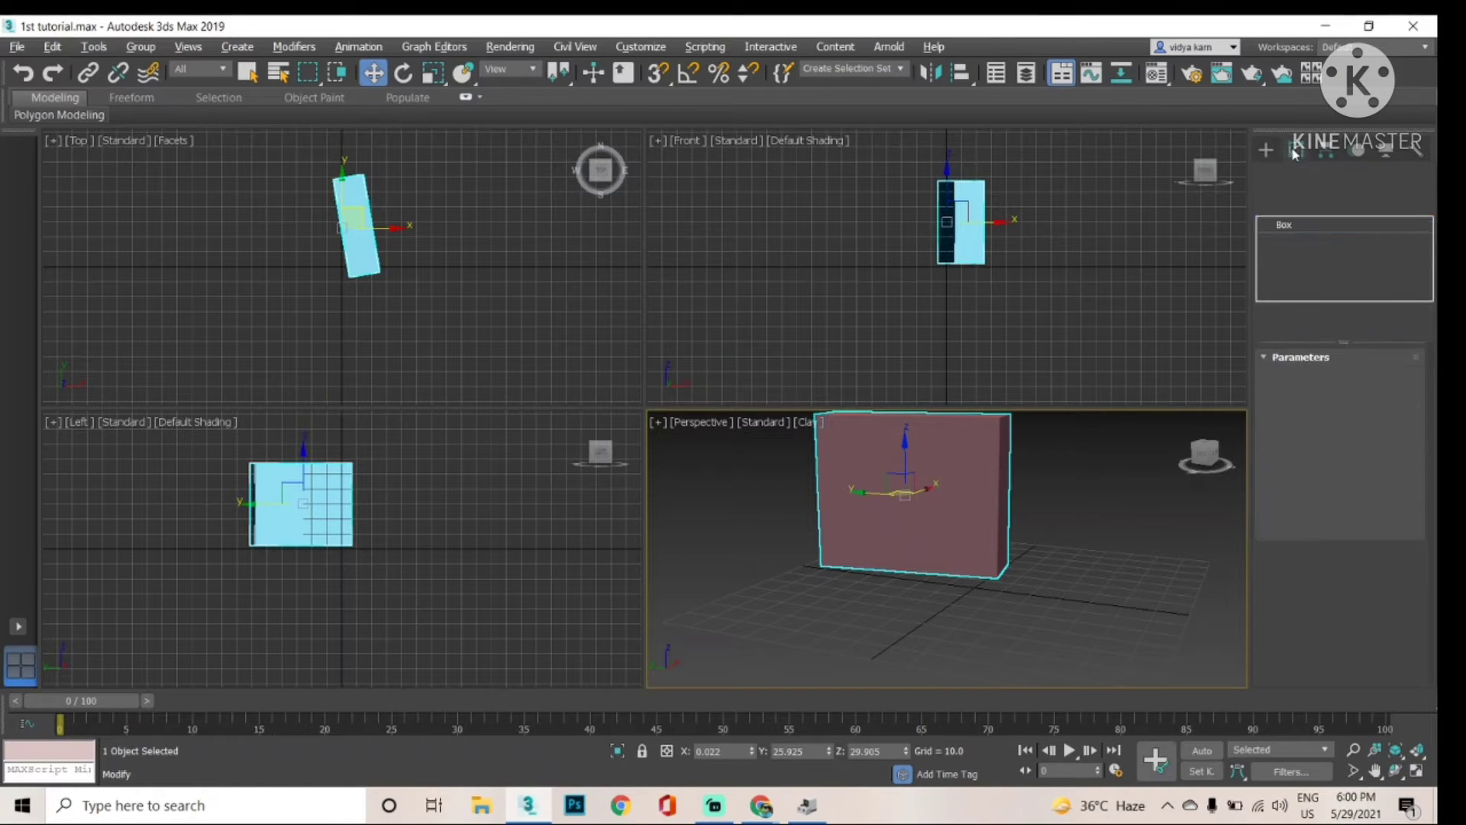
click(1267, 150)
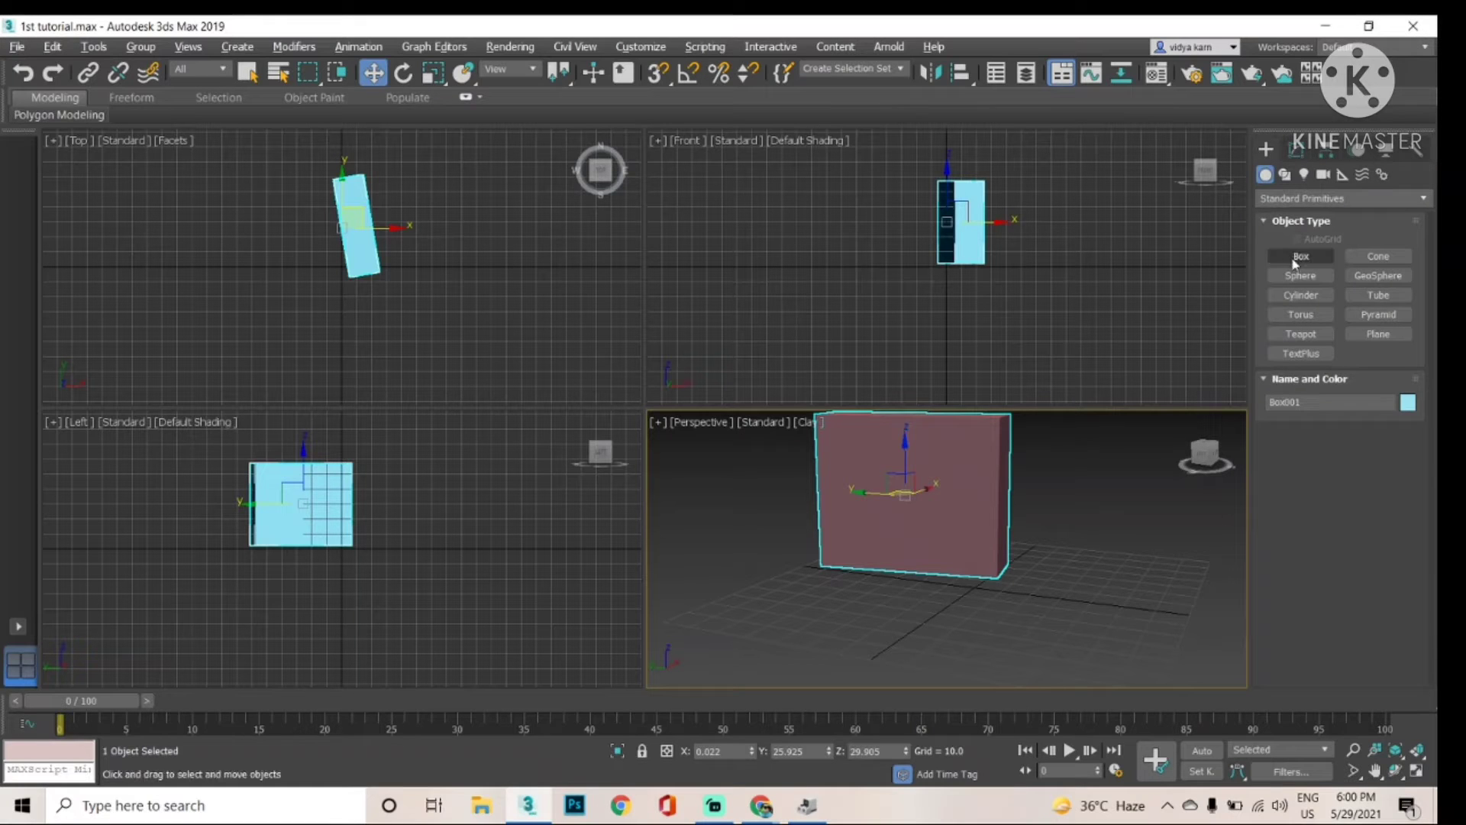
click(1300, 256)
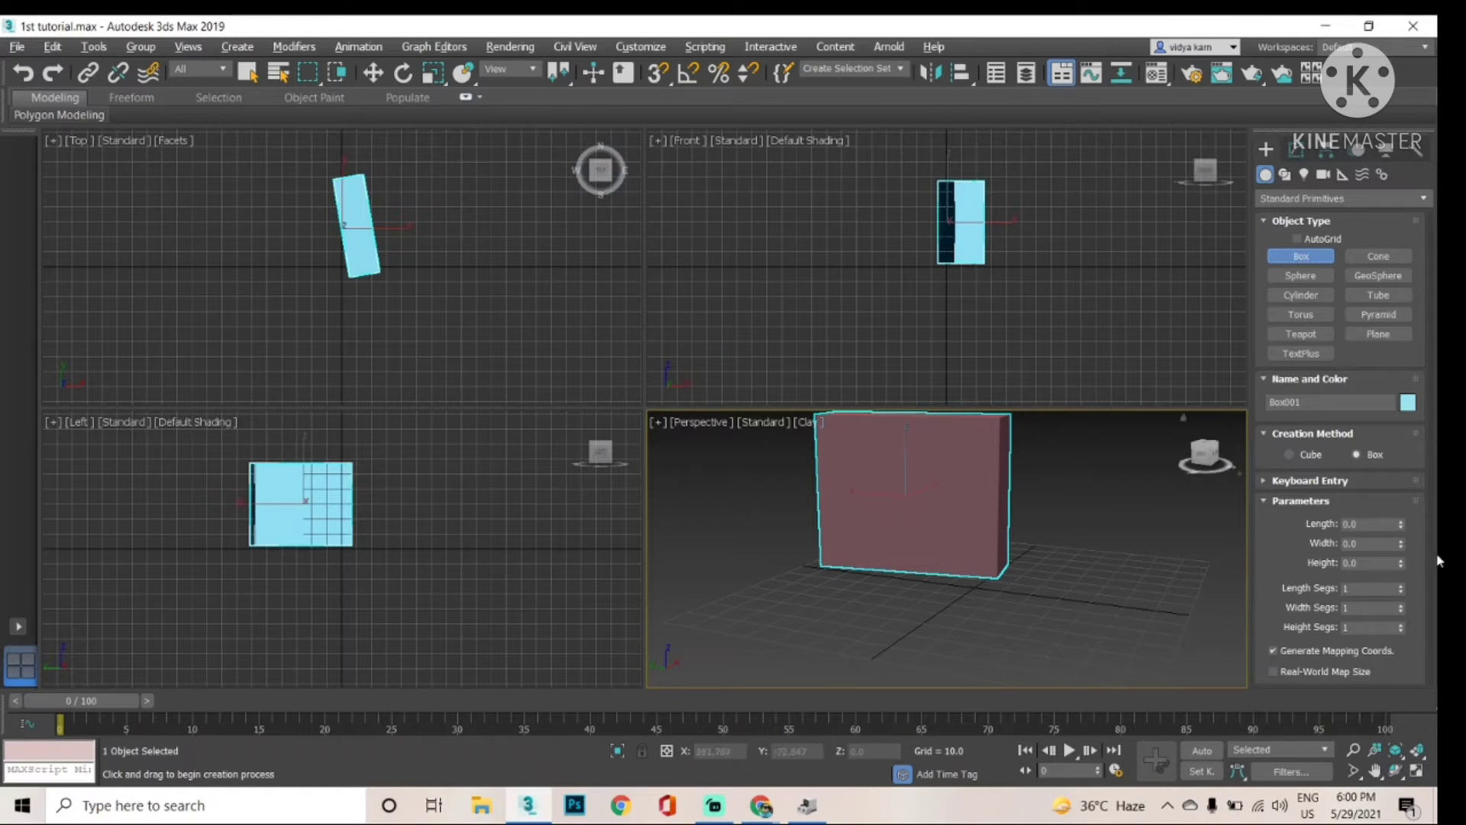
Step: Change the existing box's parameters to length 48.6, width 53.95 and height 45.889
click(1296, 151)
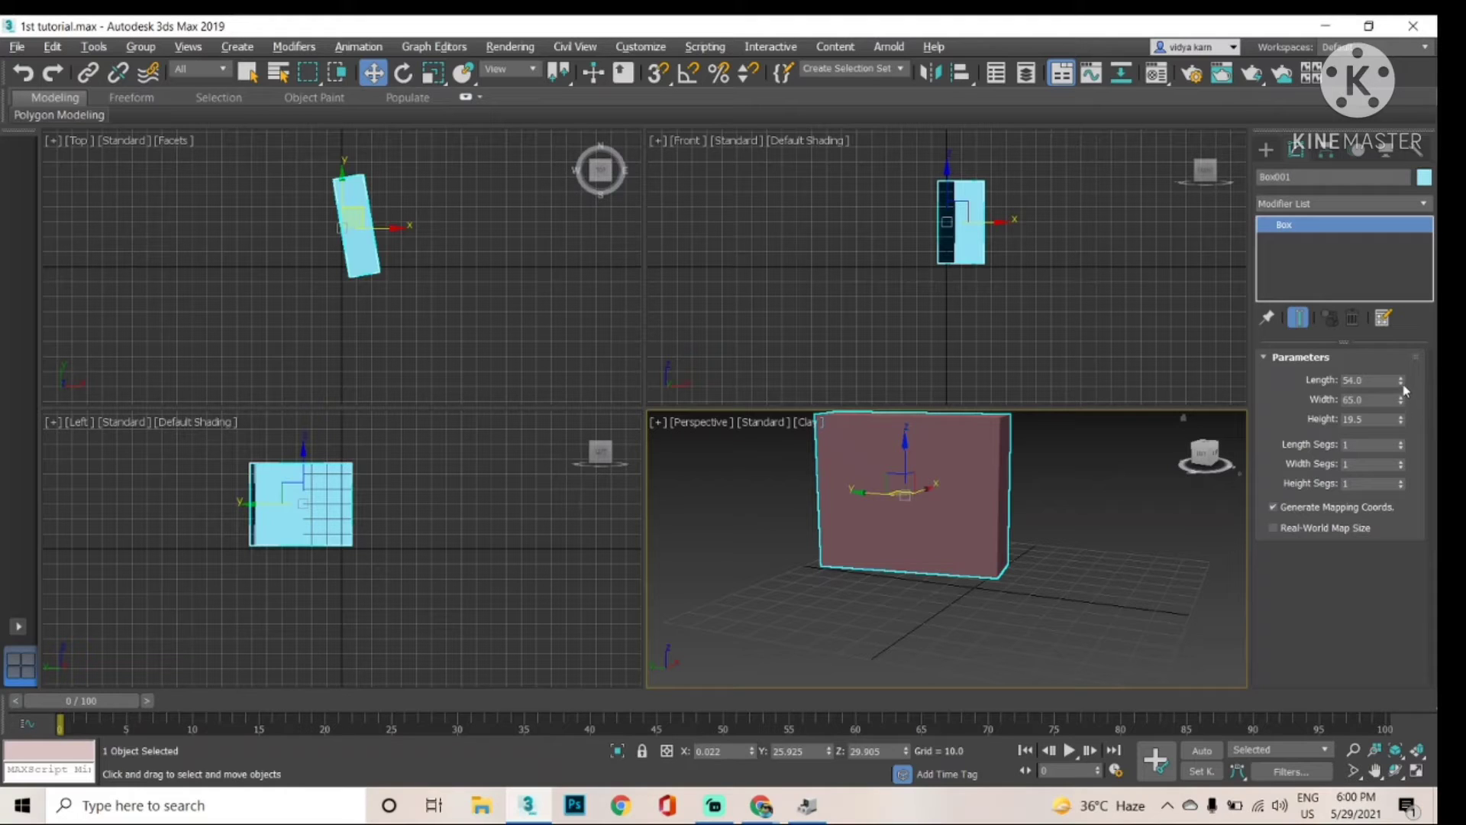
drag(1400, 382, 1384, 325)
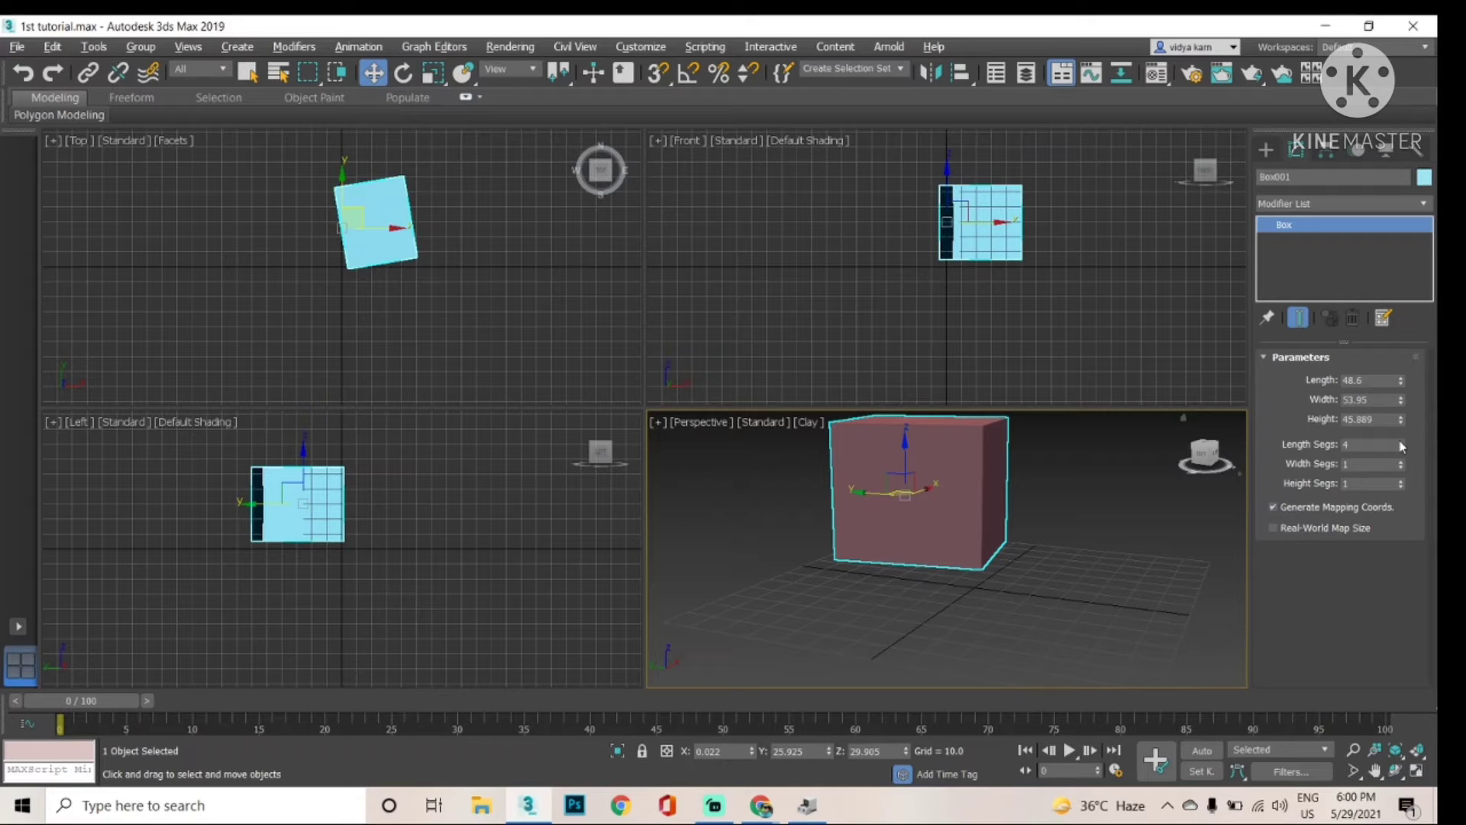
Step: Show Edged Faces in the Perspective viewport and set the box to 3 length, 3 width and 4 height segments
key(F4)
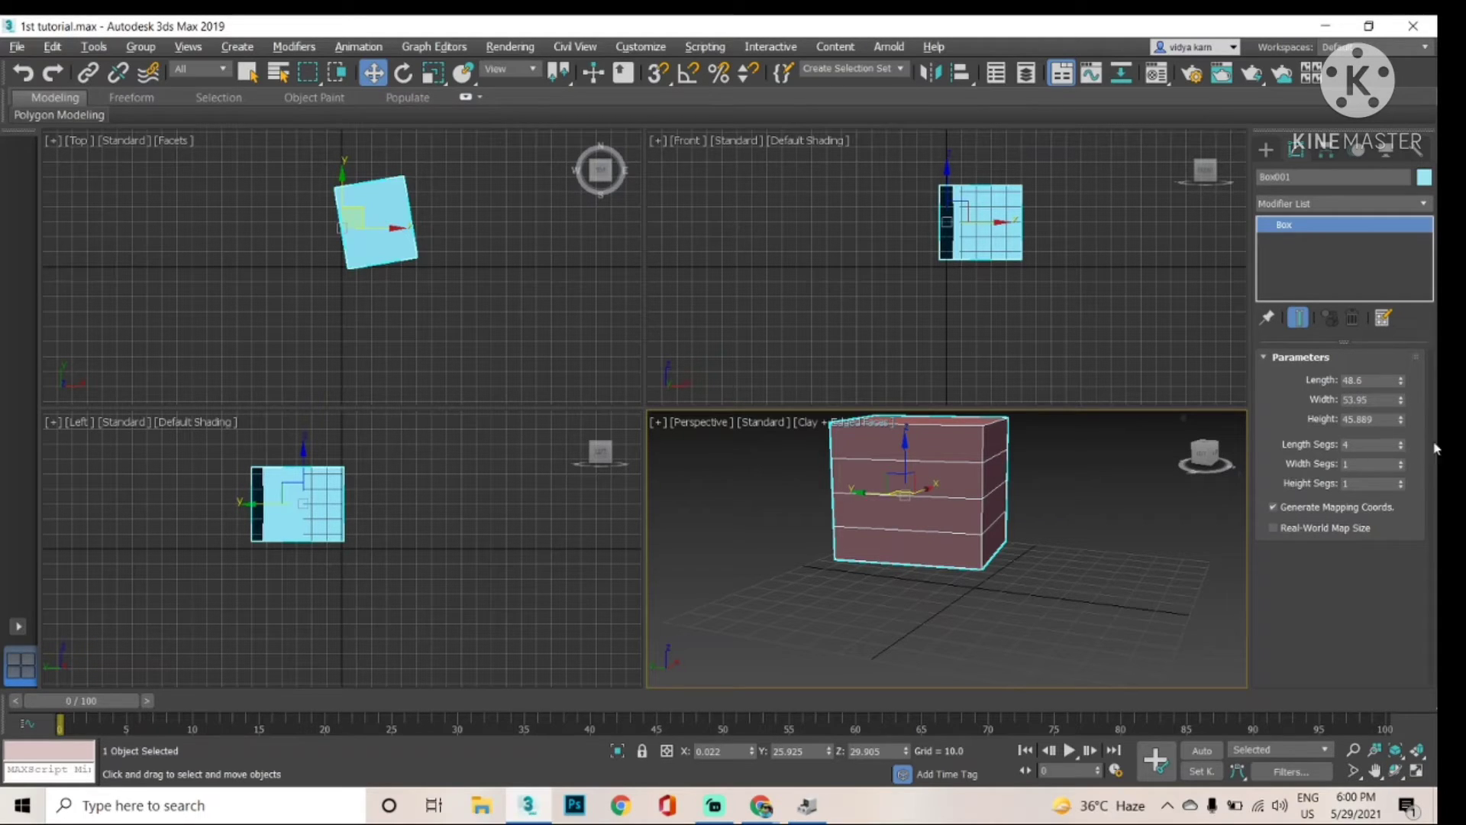
click(1402, 447)
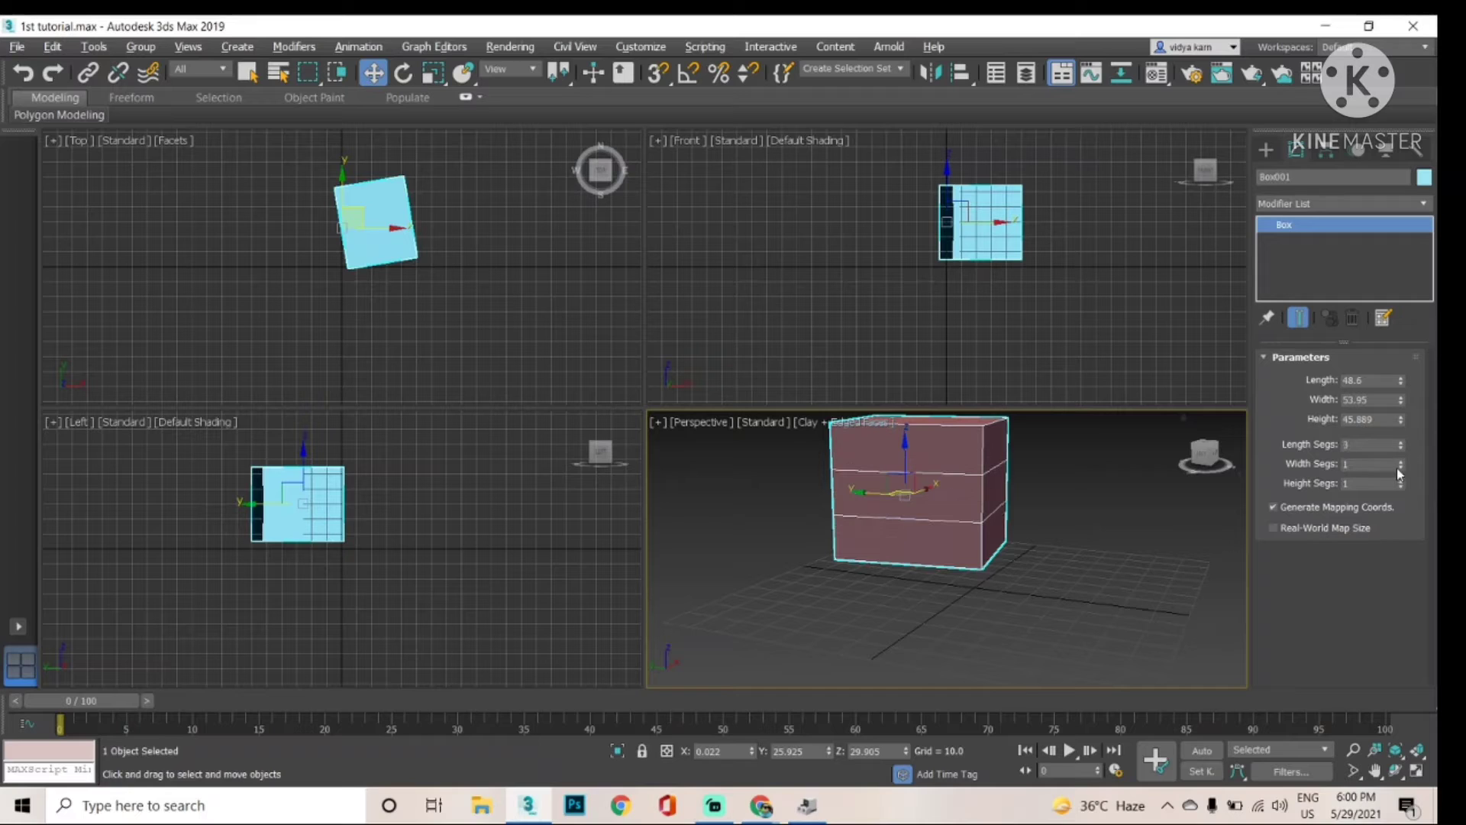
click(1401, 462)
click(1401, 462)
click(1400, 482)
click(1400, 482)
click(1400, 481)
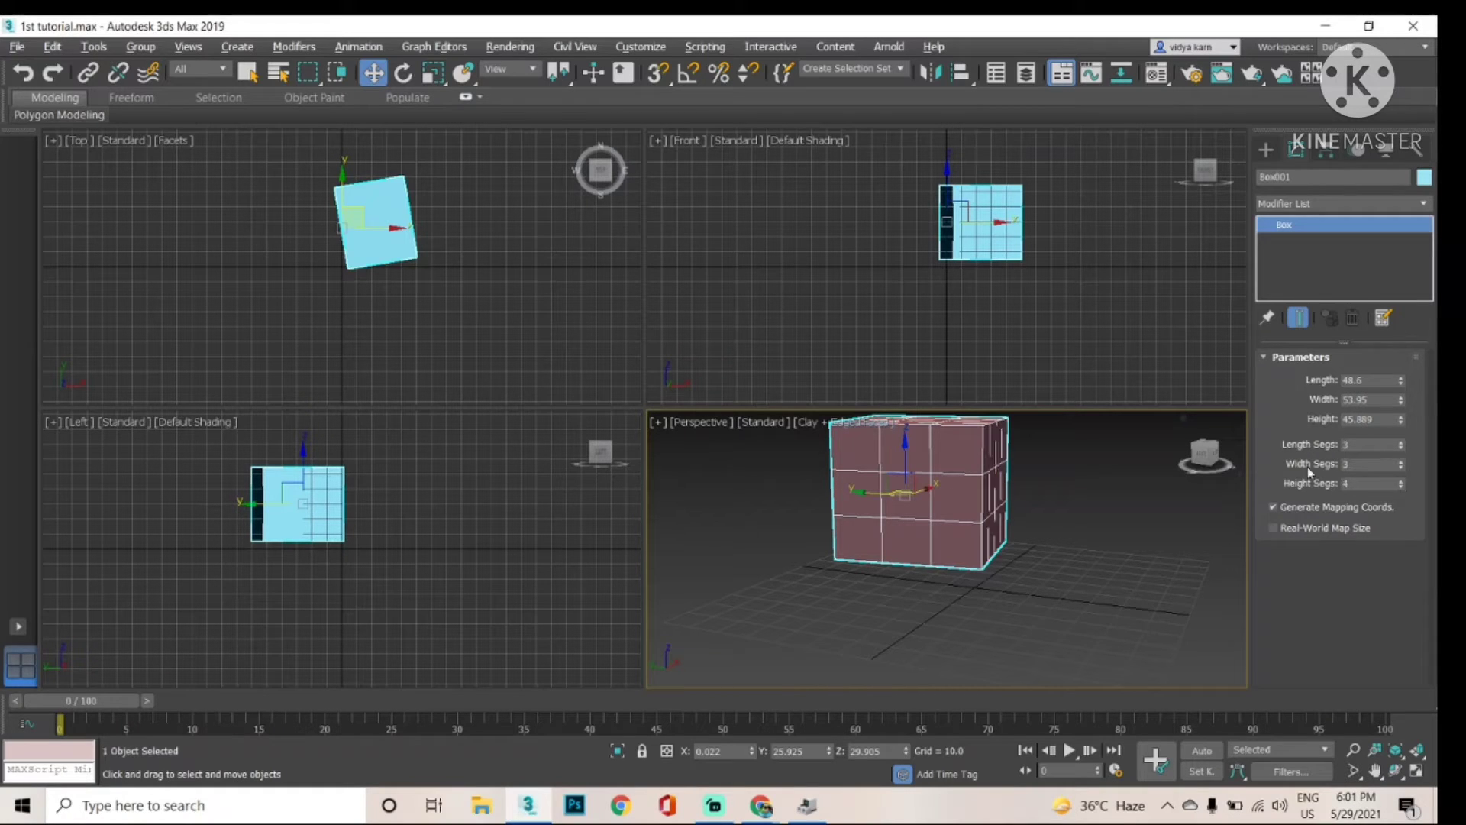
Step: Scale the box uniformly to about 92.8 percent, and maximize the Perspective viewport with the box centred
click(431, 74)
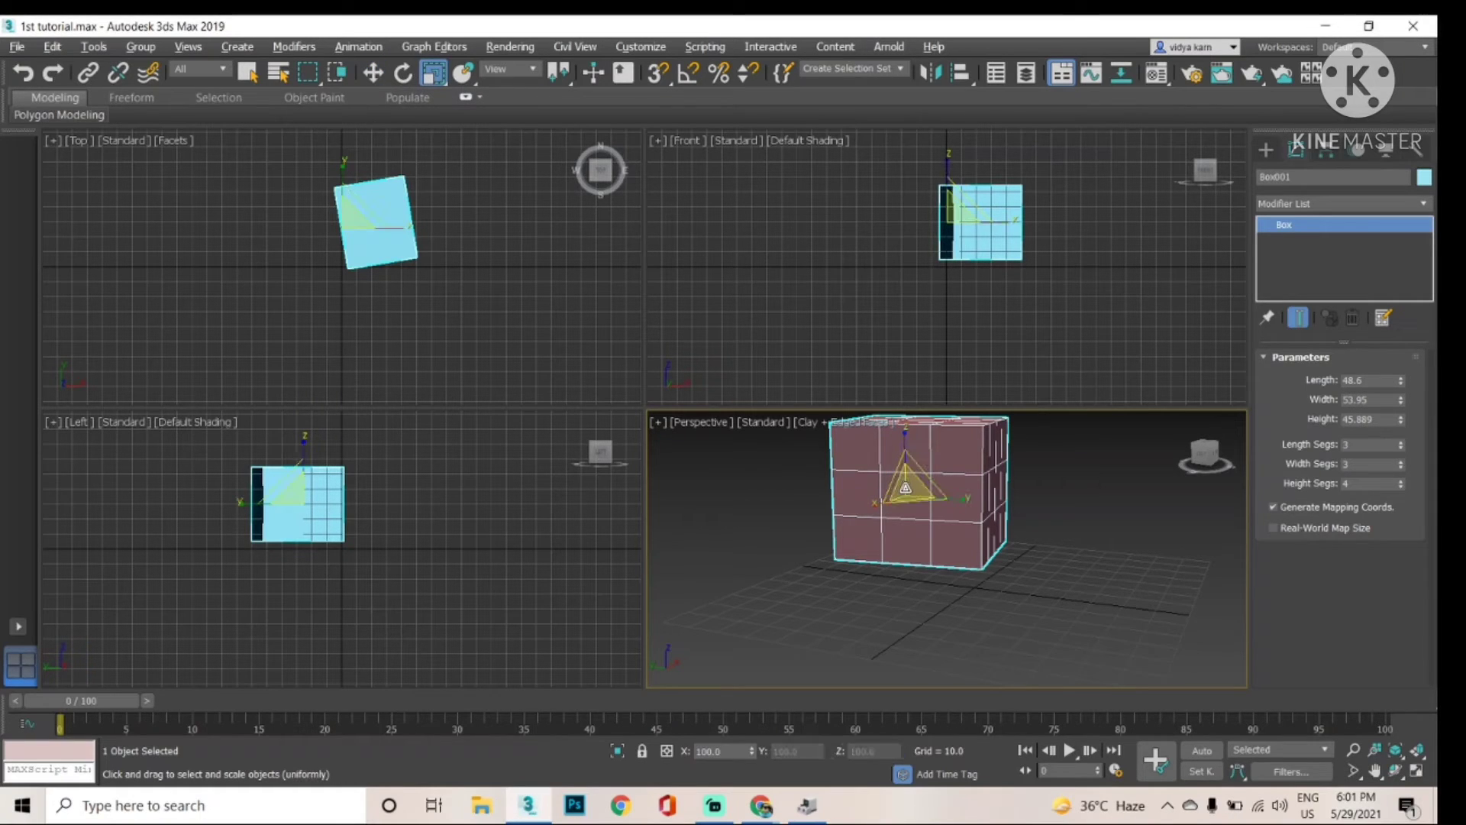
mouse_move(904, 487)
mouse_down()
mouse_move(905, 439)
mouse_move(909, 493)
mouse_up()
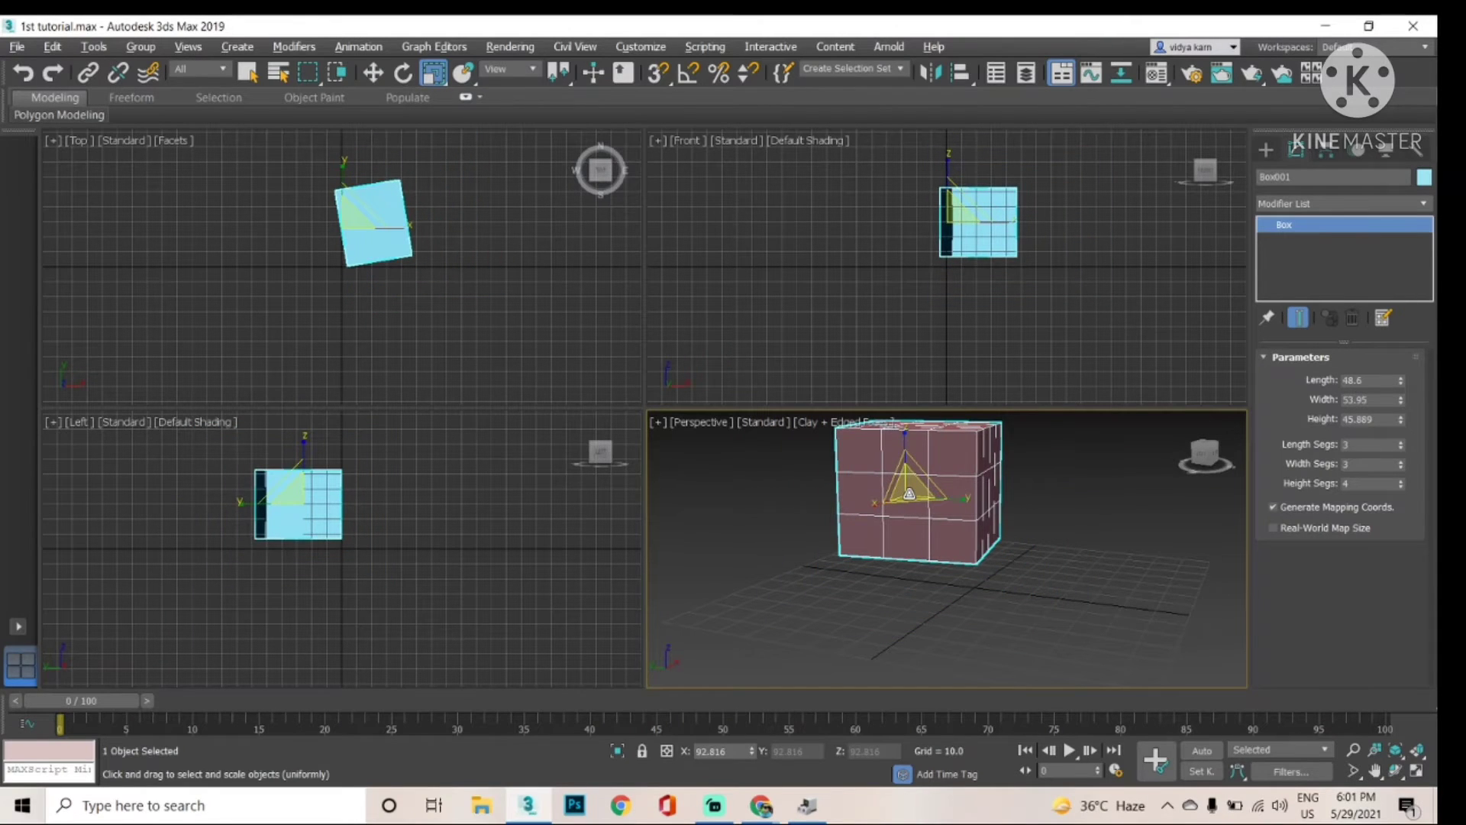
key(alt+w)
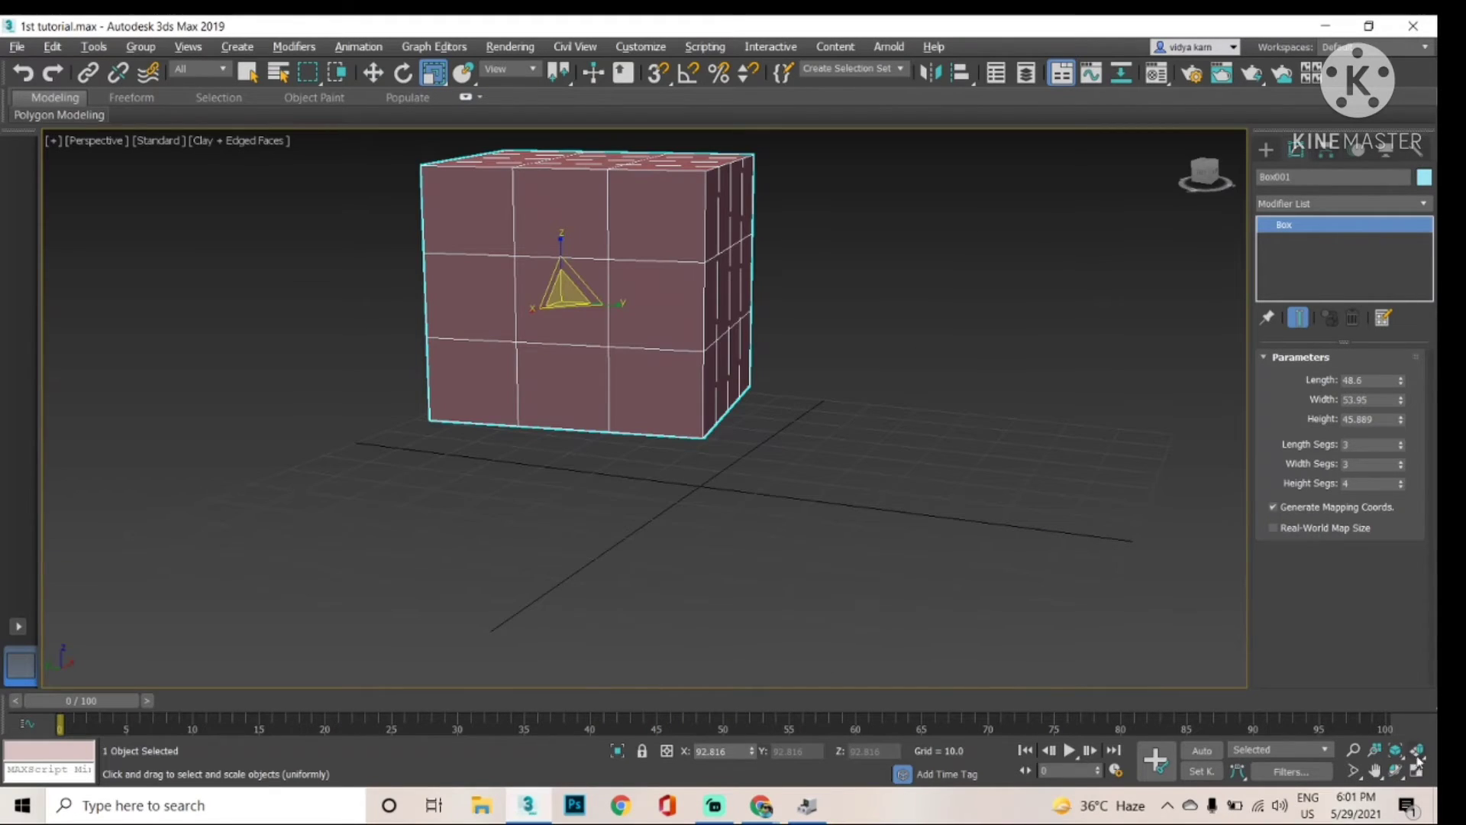
click(1376, 771)
drag(862, 514, 949, 658)
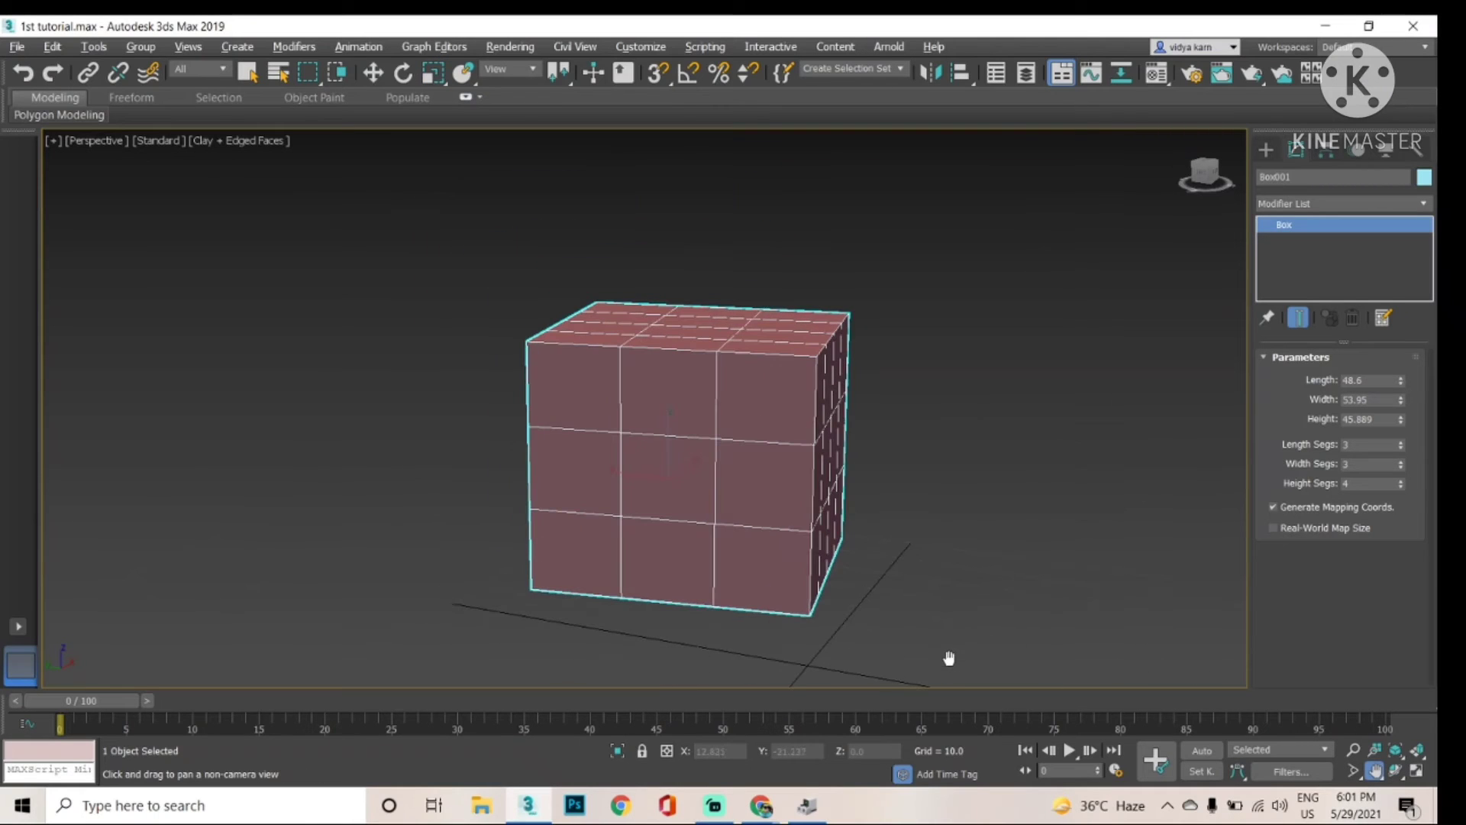
Step: Stretch the box vertically with non-uniform scaling to about 152 percent
key(w)
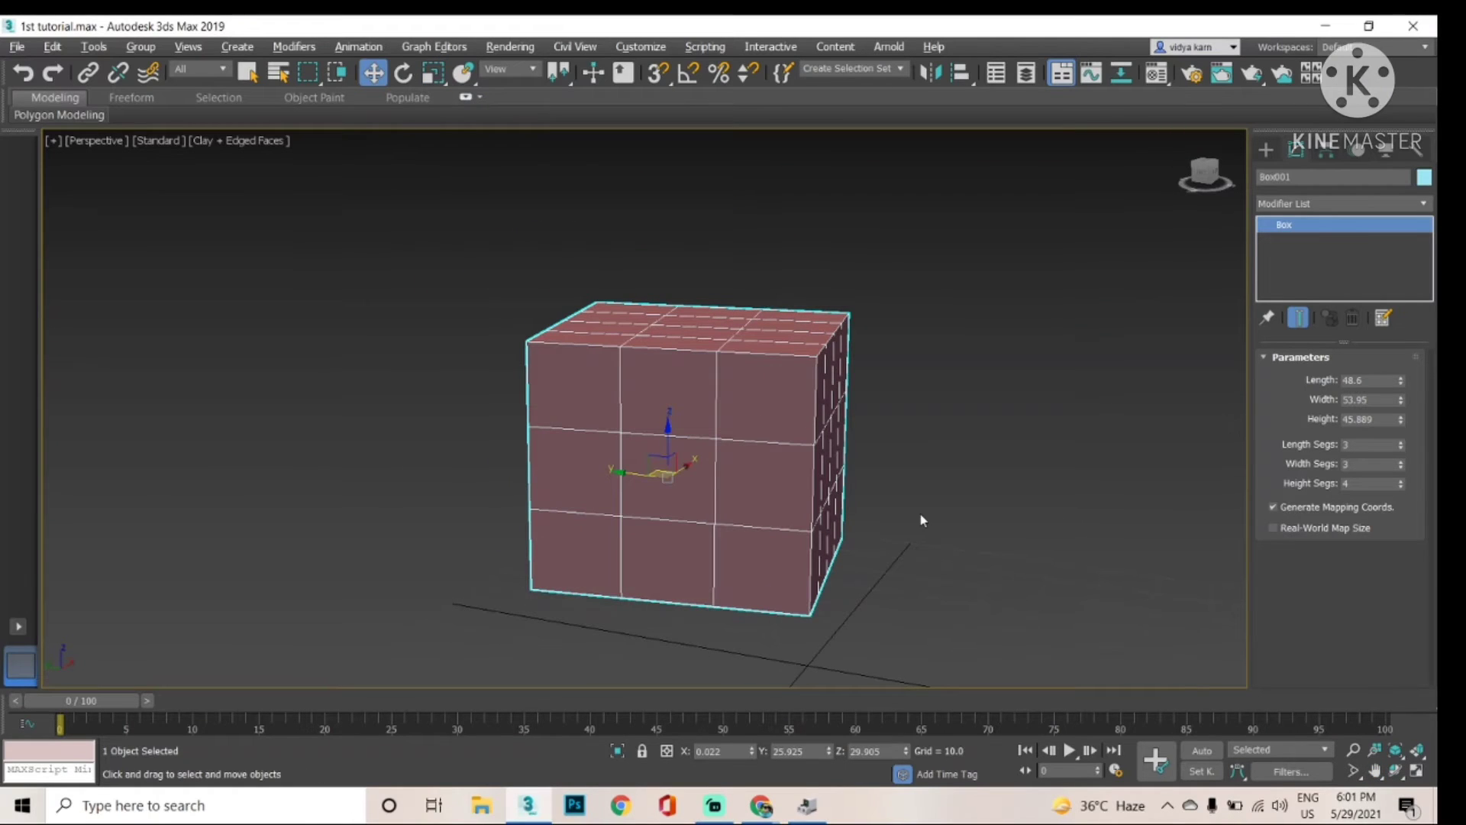
key(r)
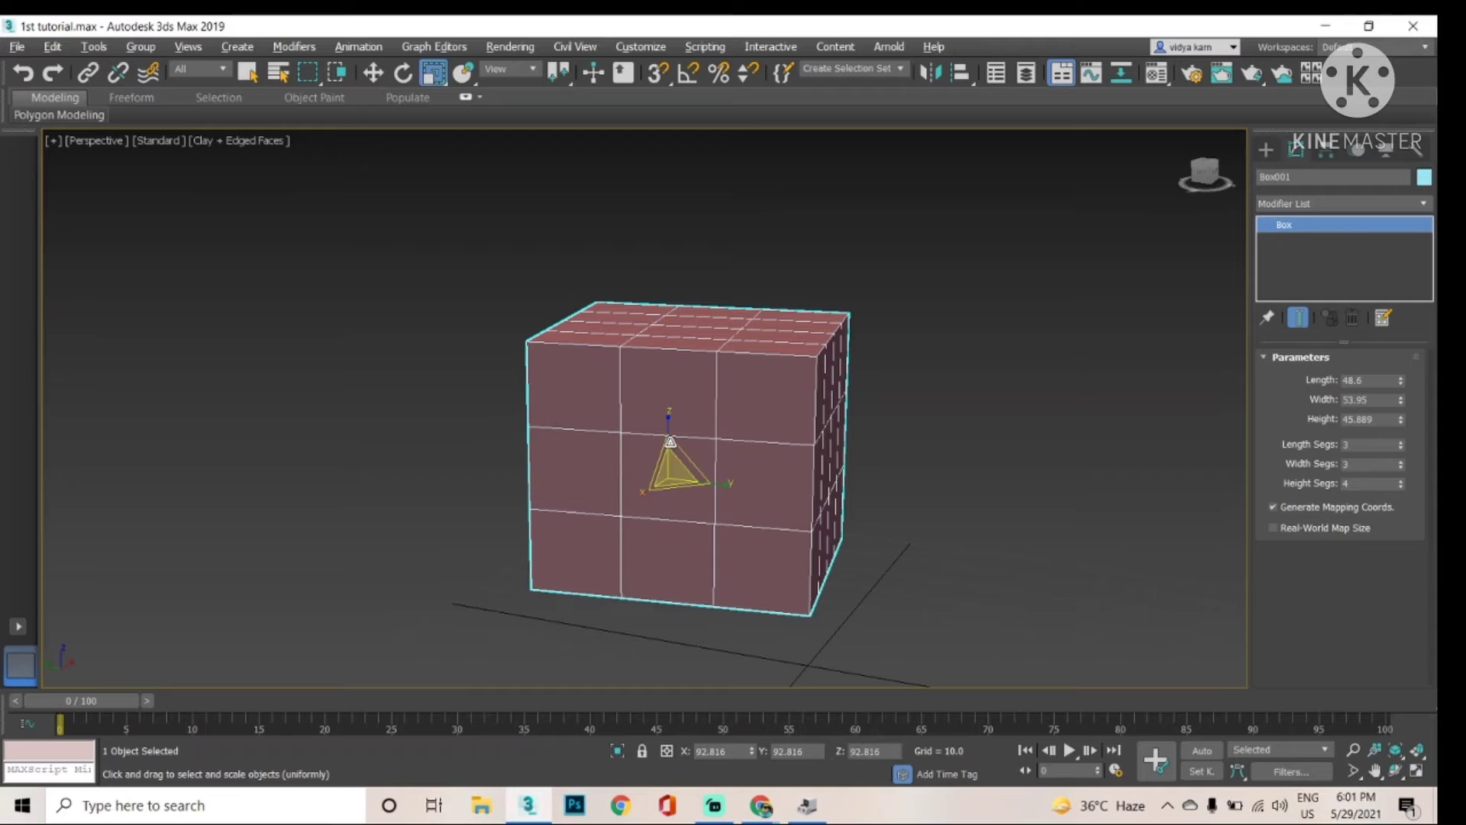
key(r)
drag(668, 420, 663, 380)
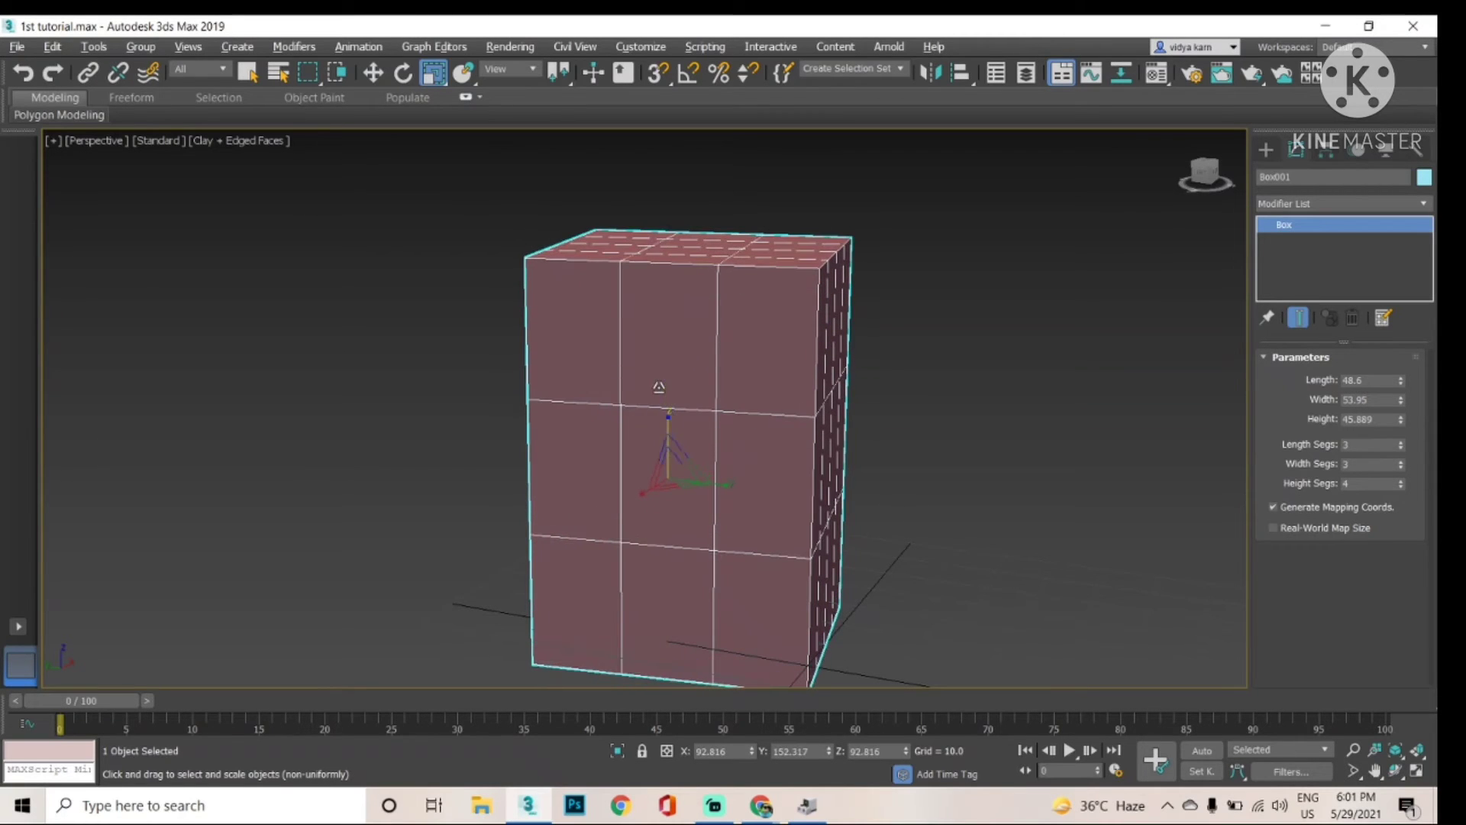
key(r)
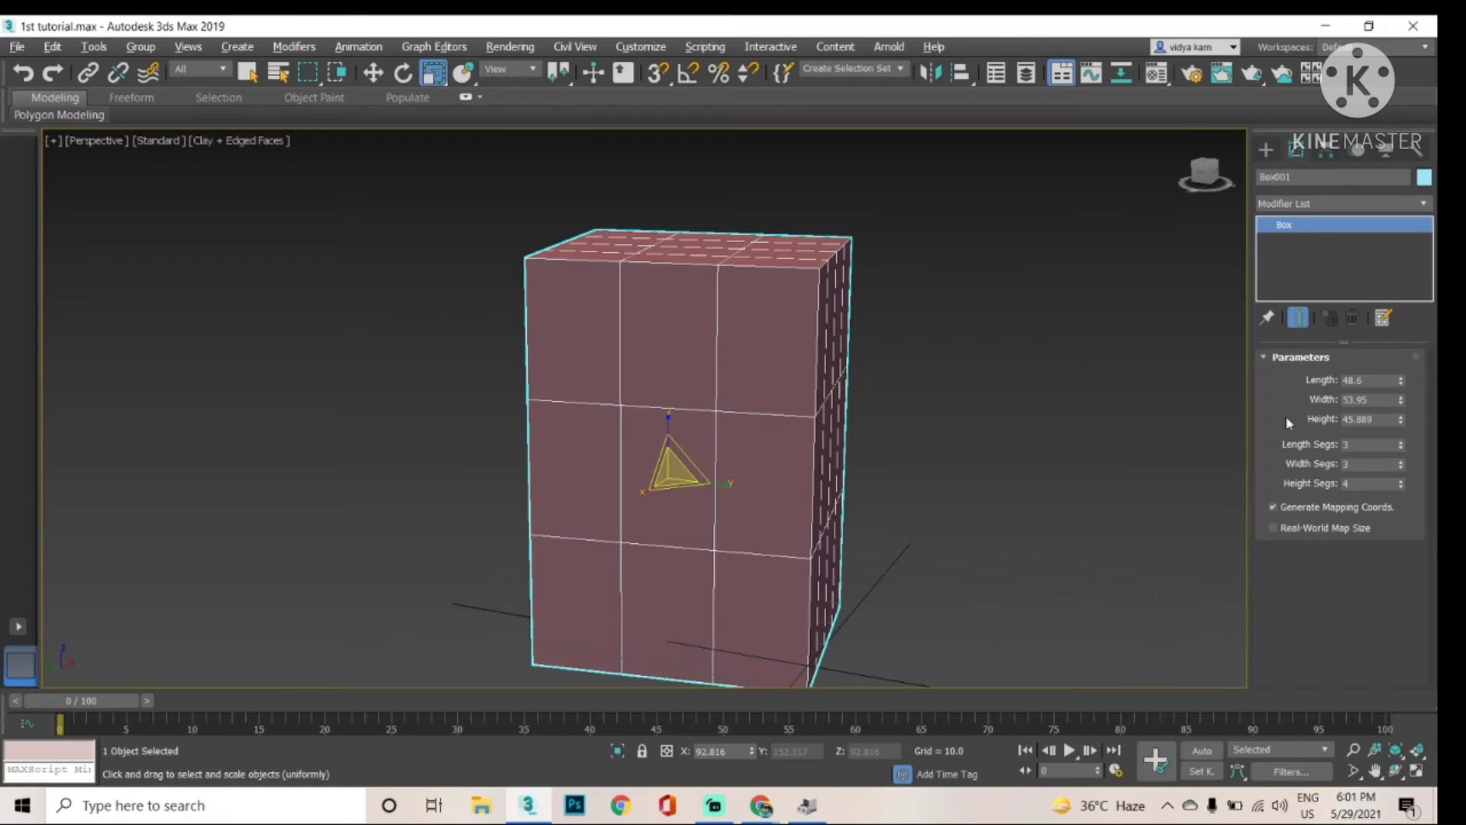
Step: Shrink the box's height and rescale it to about 126, 116 and 95.5 percent in local X, Y and Z
key(r)
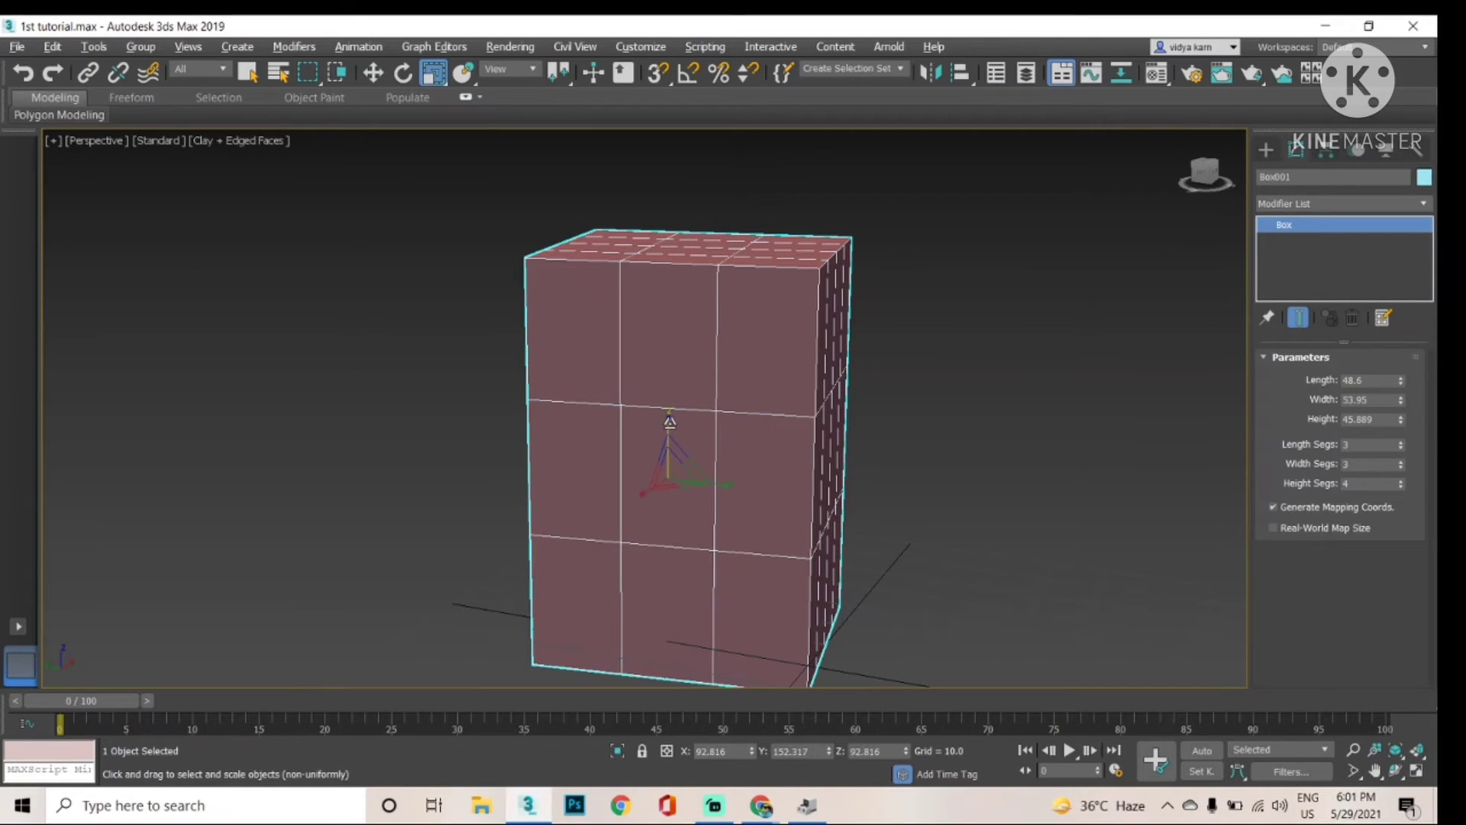
drag(668, 419, 669, 450)
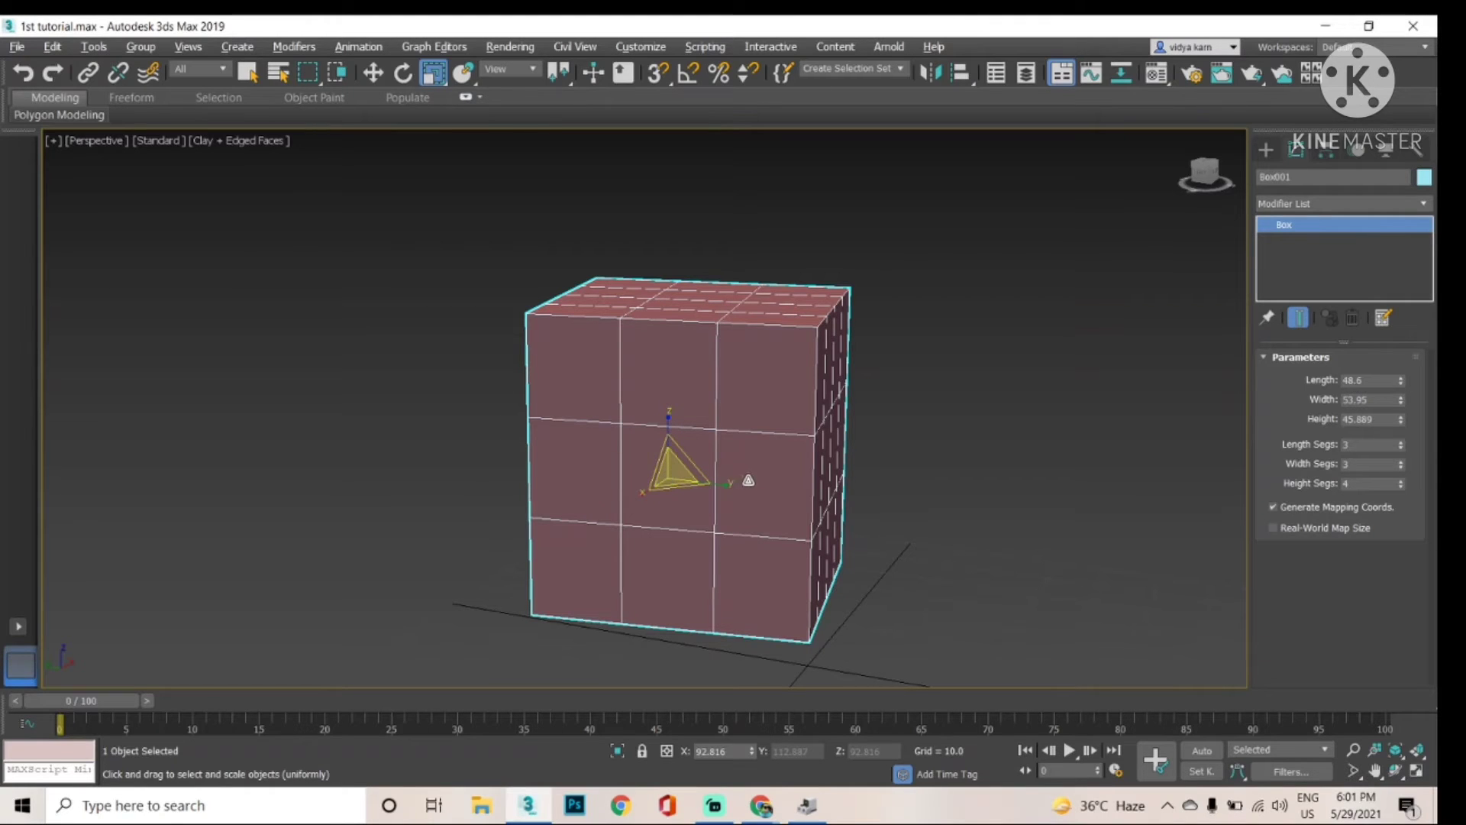
drag(717, 485, 669, 472)
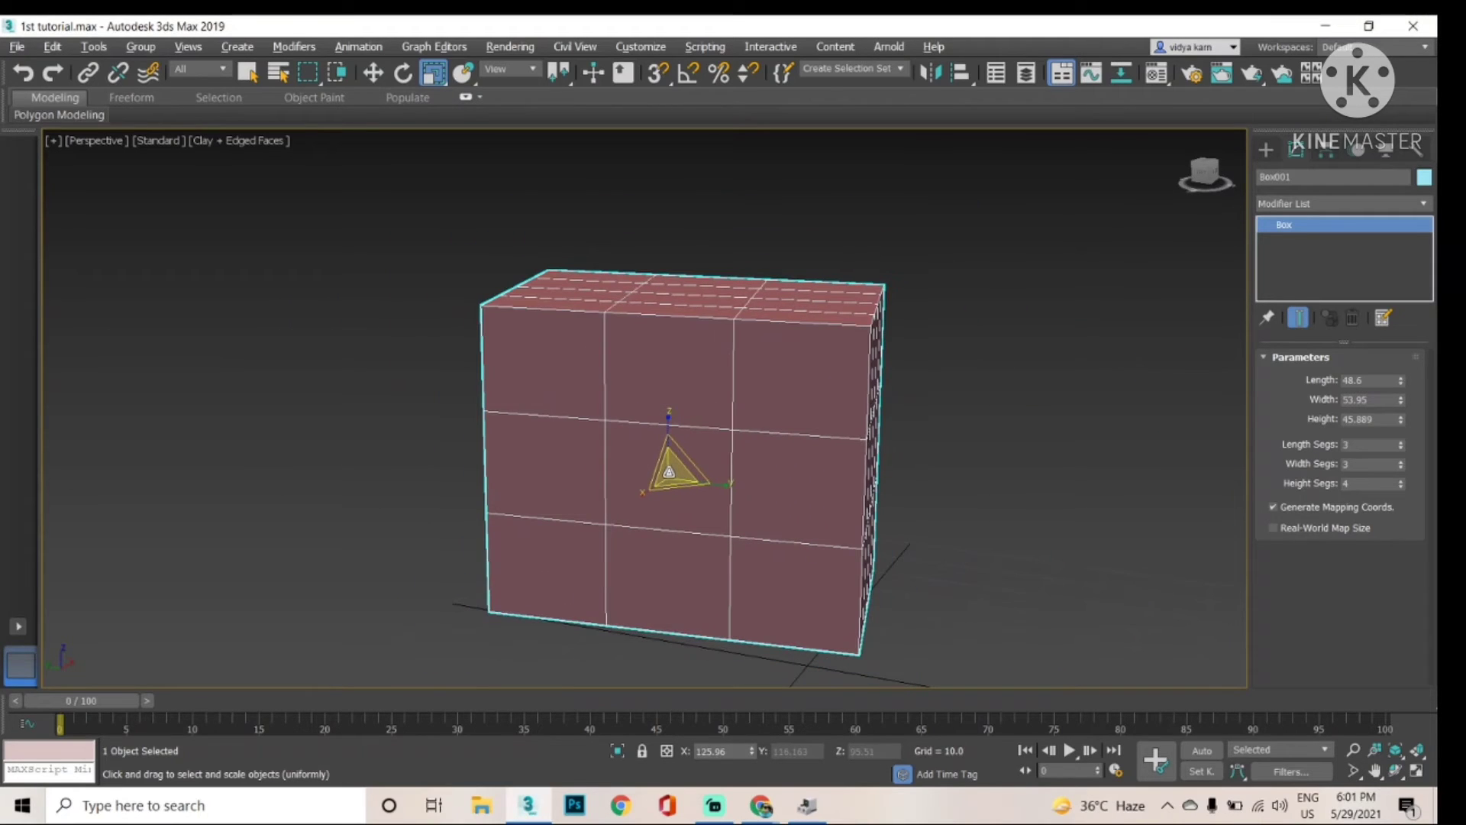
Step: Examine the box's local scale values and world offset in the Scale Transform Type-In, leaving them as they are
right_click(442, 84)
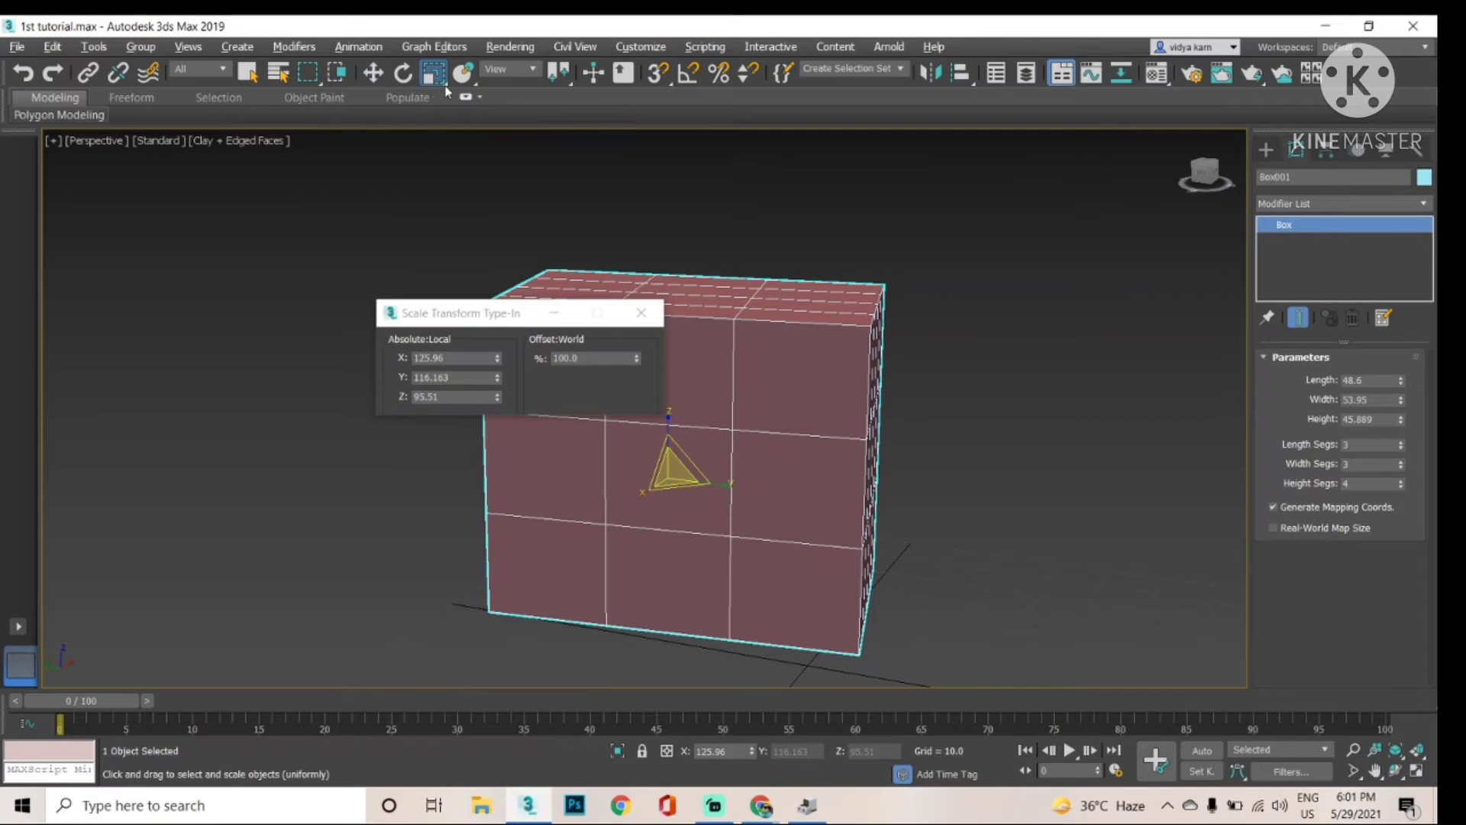
click(642, 312)
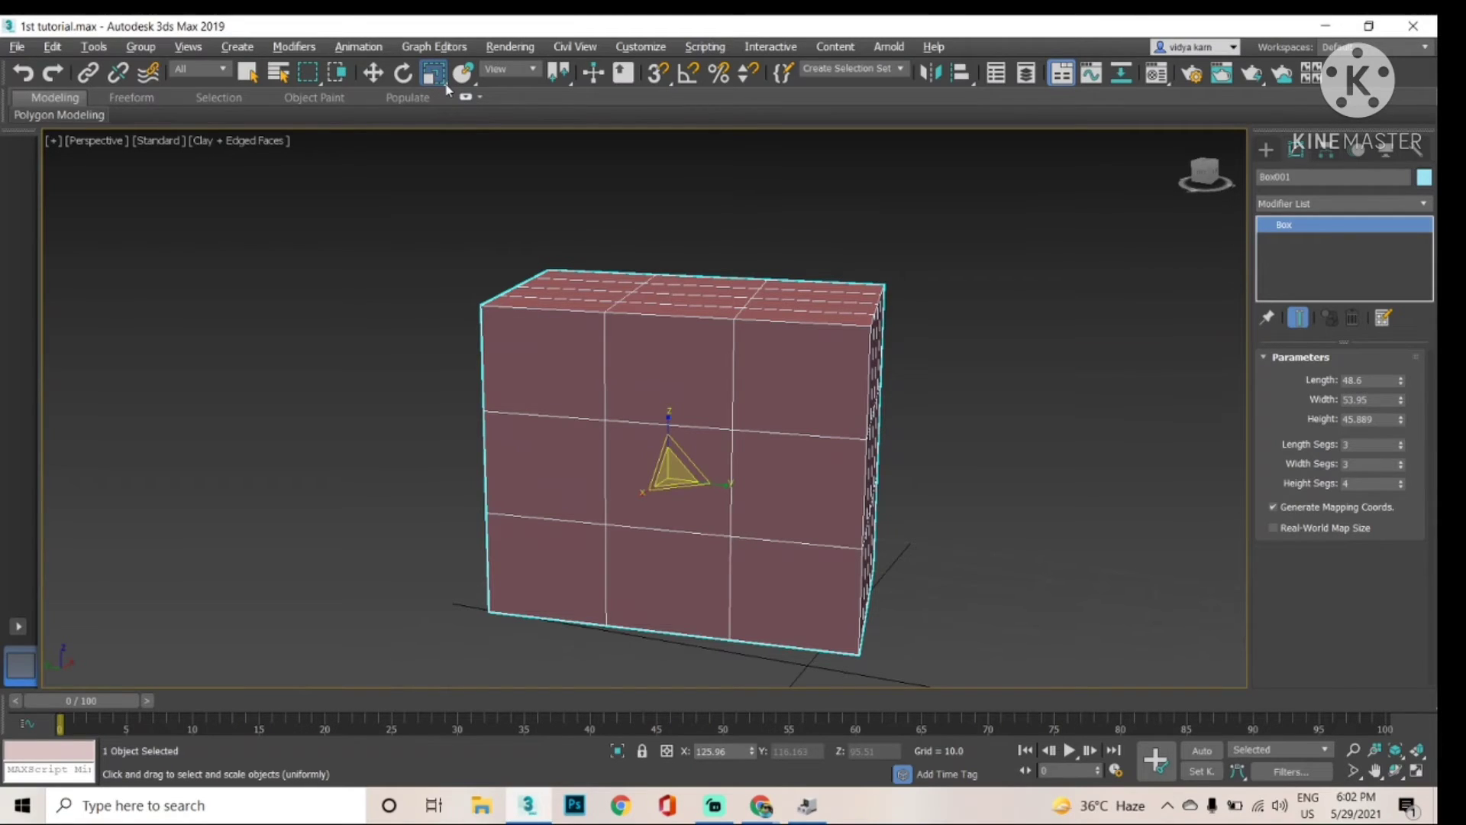
right_click(433, 74)
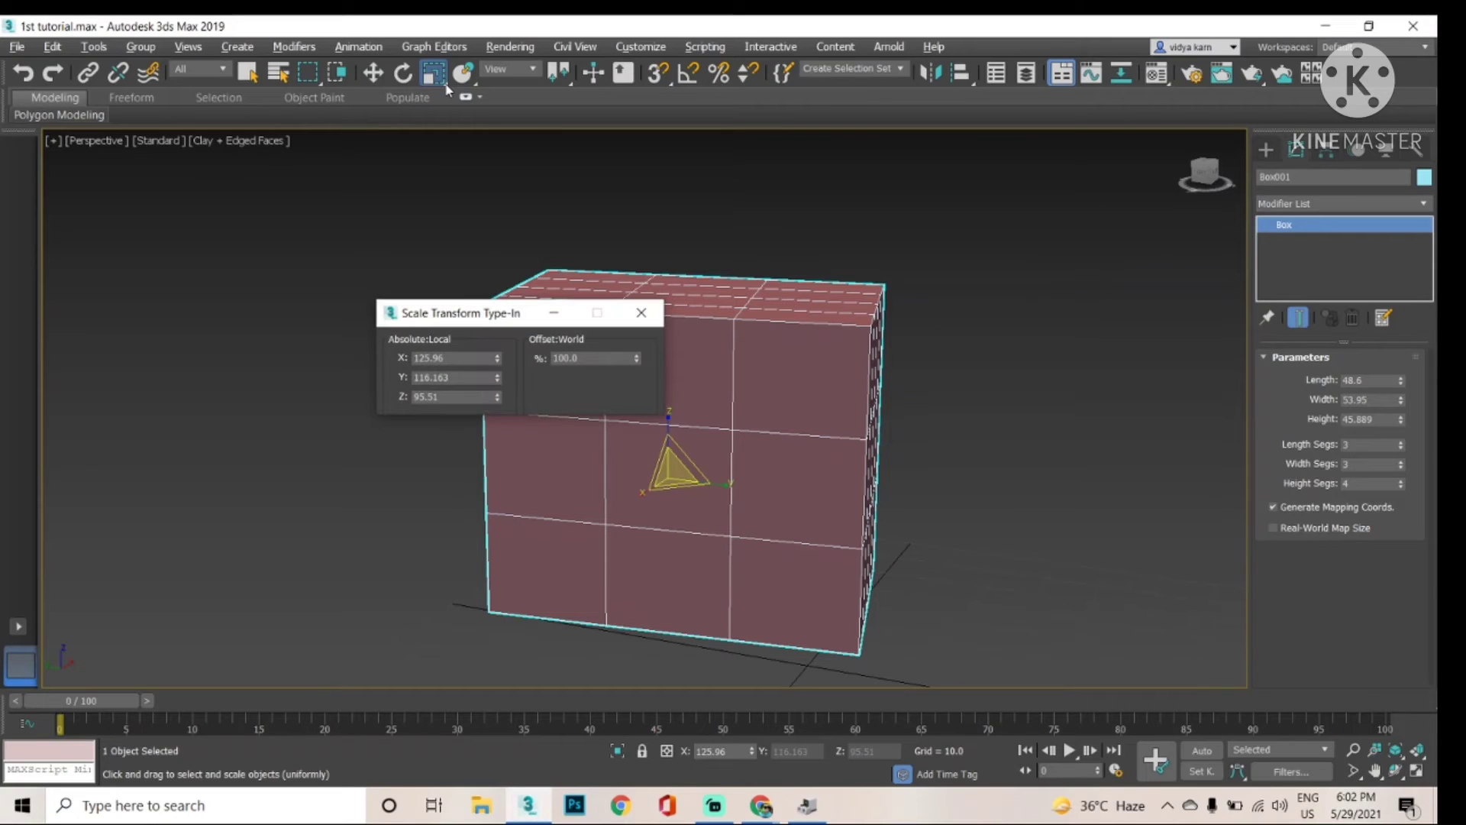
click(641, 313)
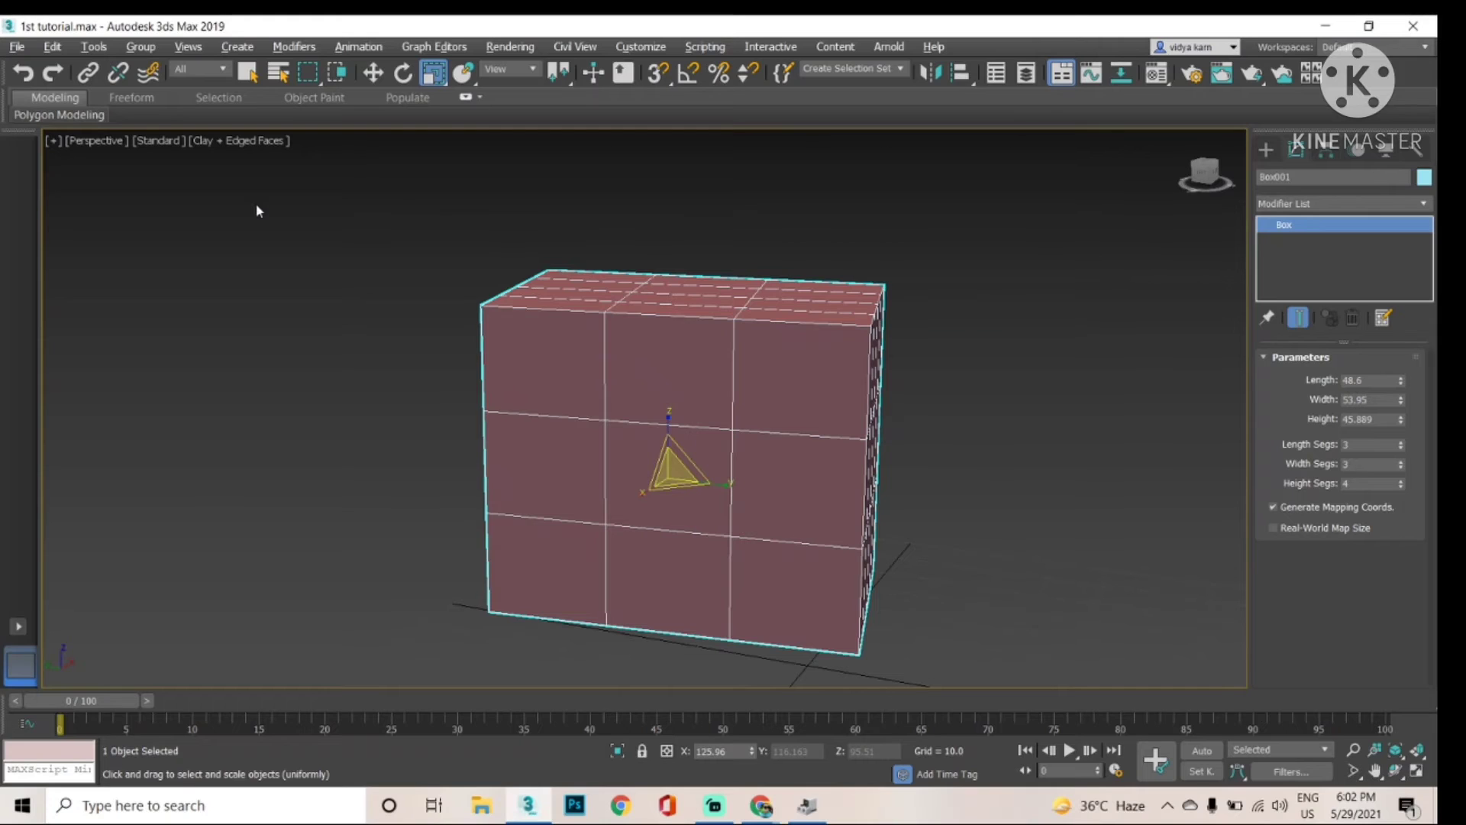
Step: Set the Perspective viewport to Default Shading and deselect the box
click(217, 140)
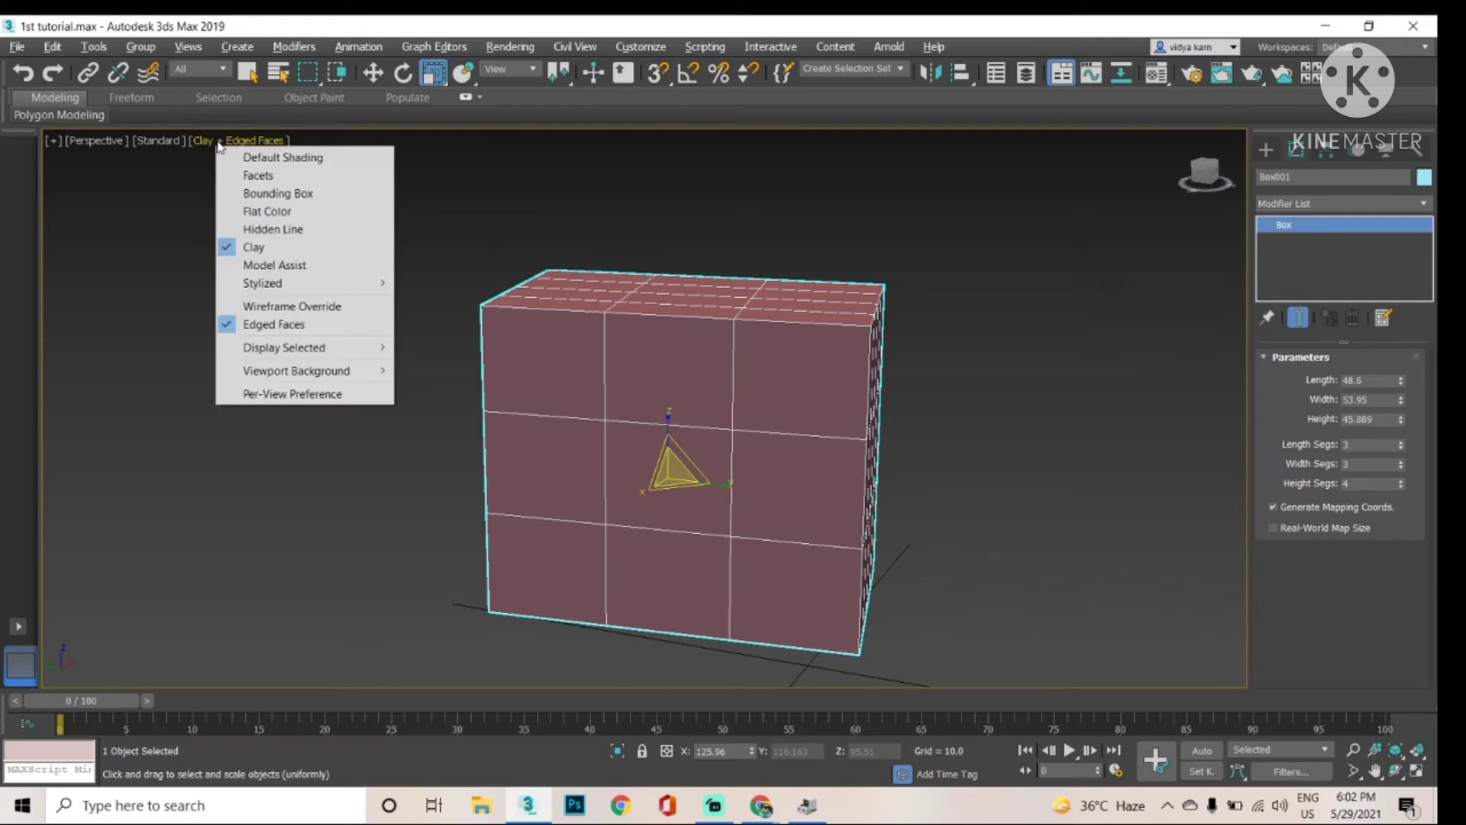
click(237, 158)
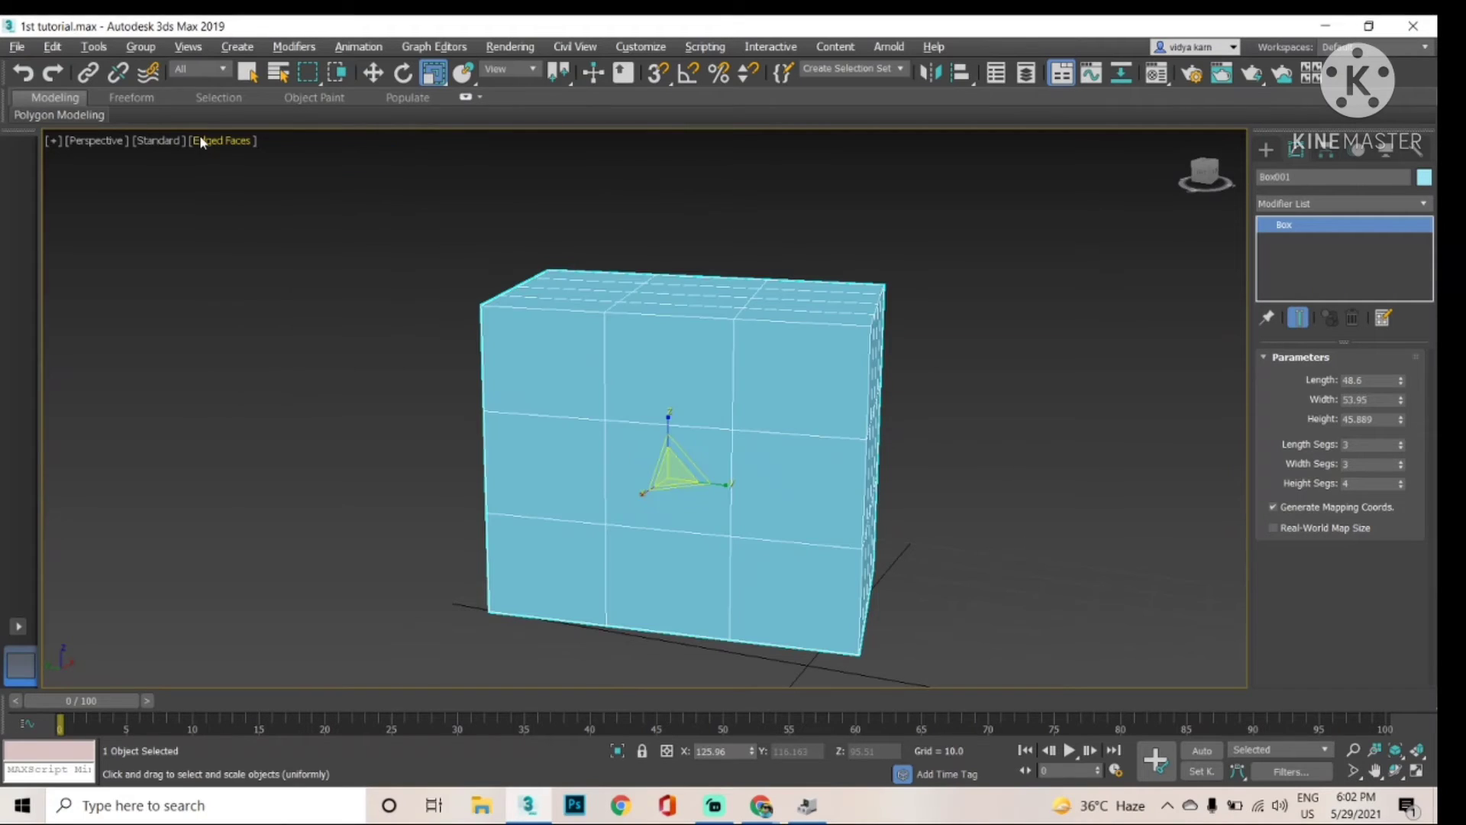
click(203, 141)
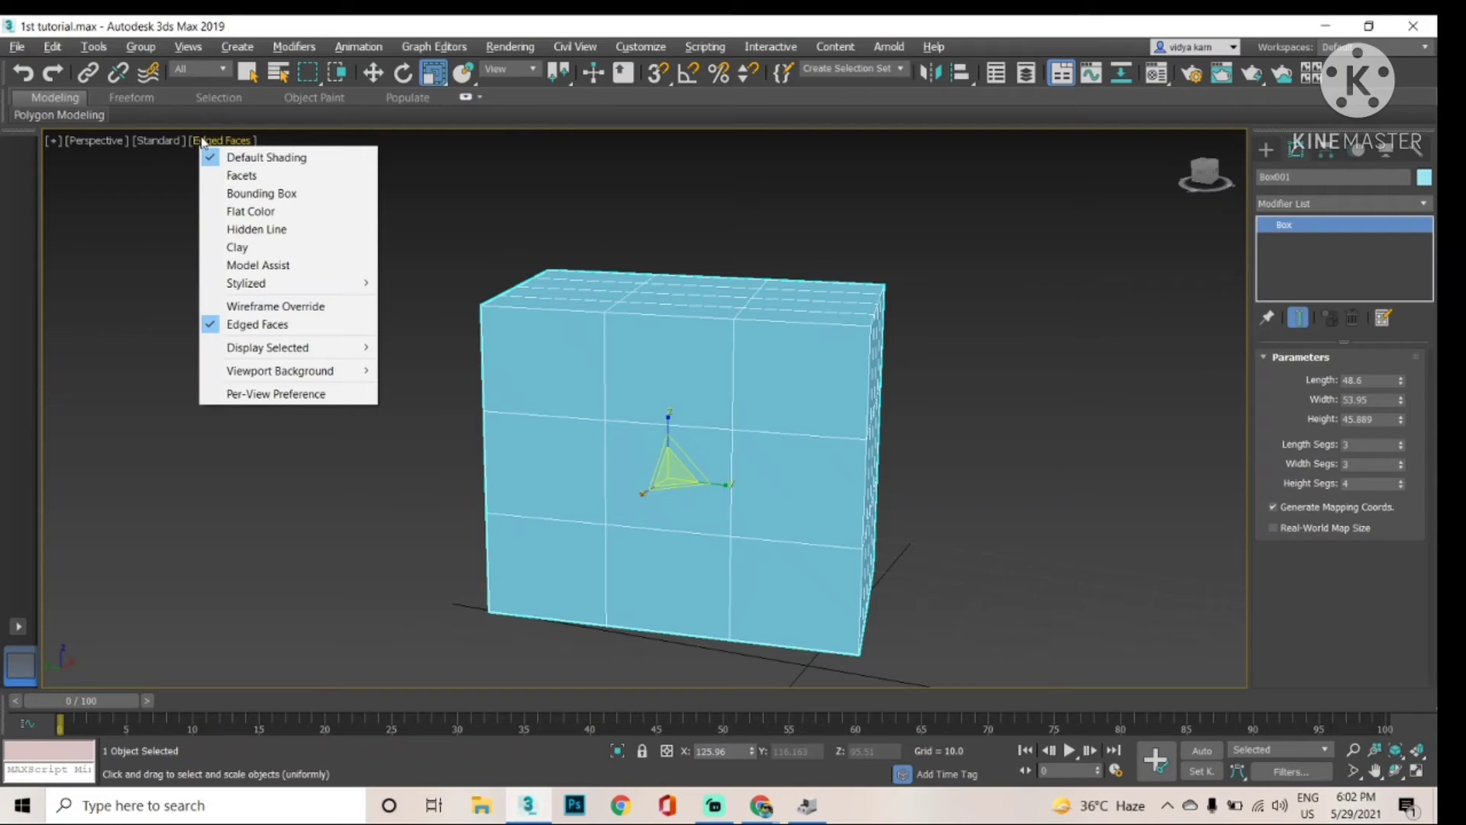
click(468, 190)
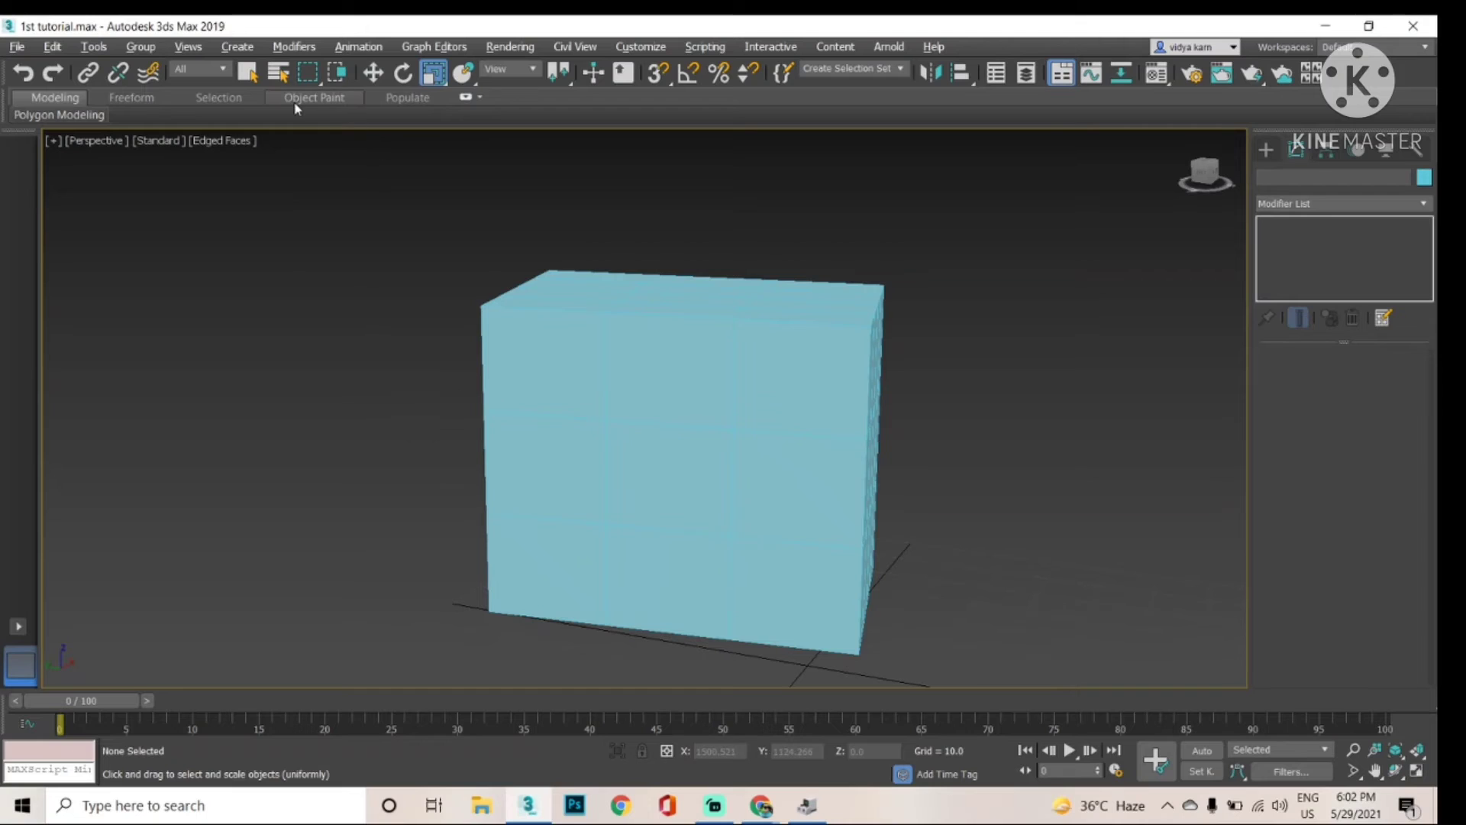
Step: Undo the deselection of the box and its most recent scale changes
click(23, 75)
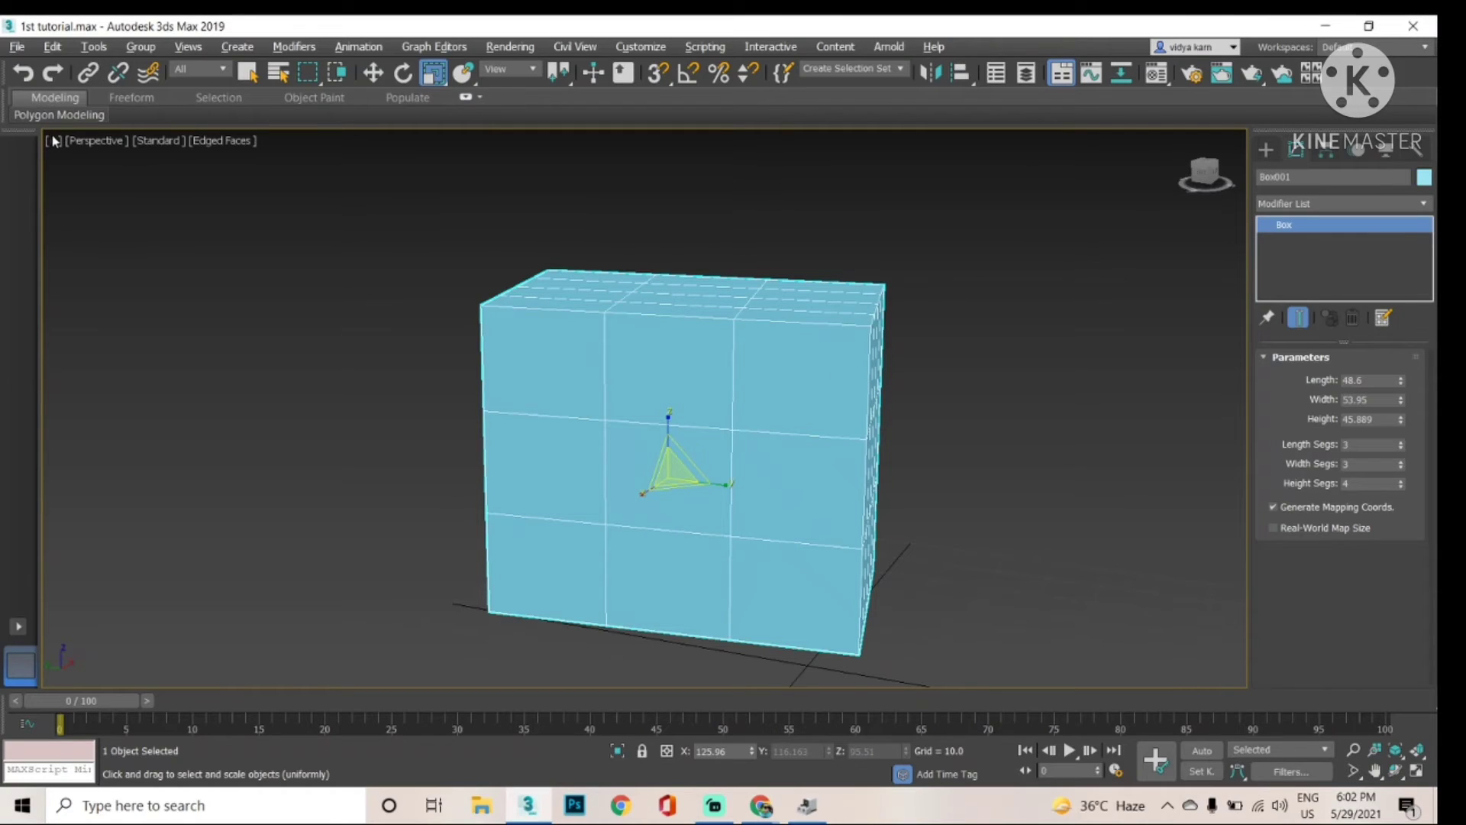
click(25, 74)
click(25, 74)
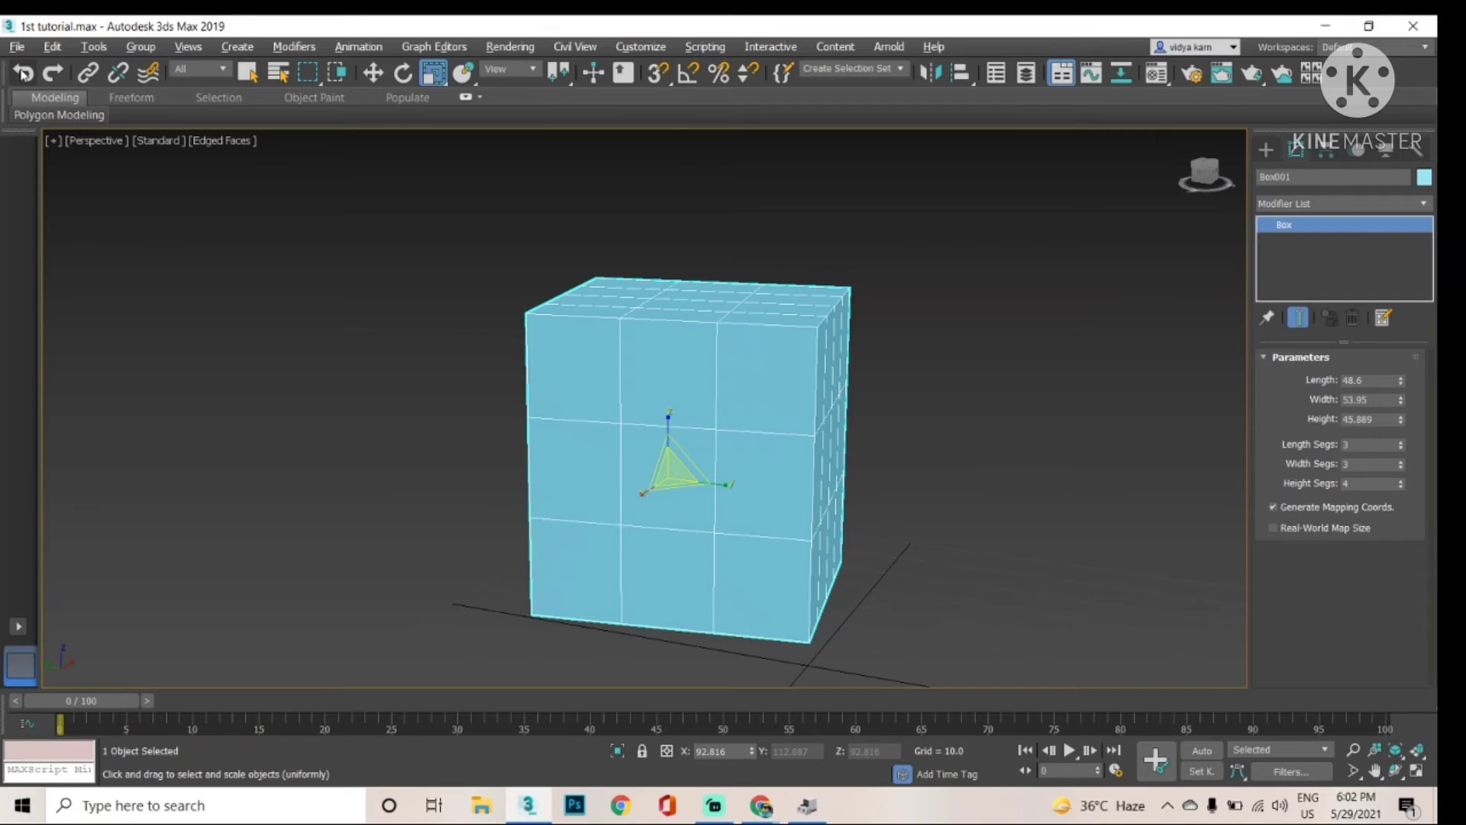
click(26, 74)
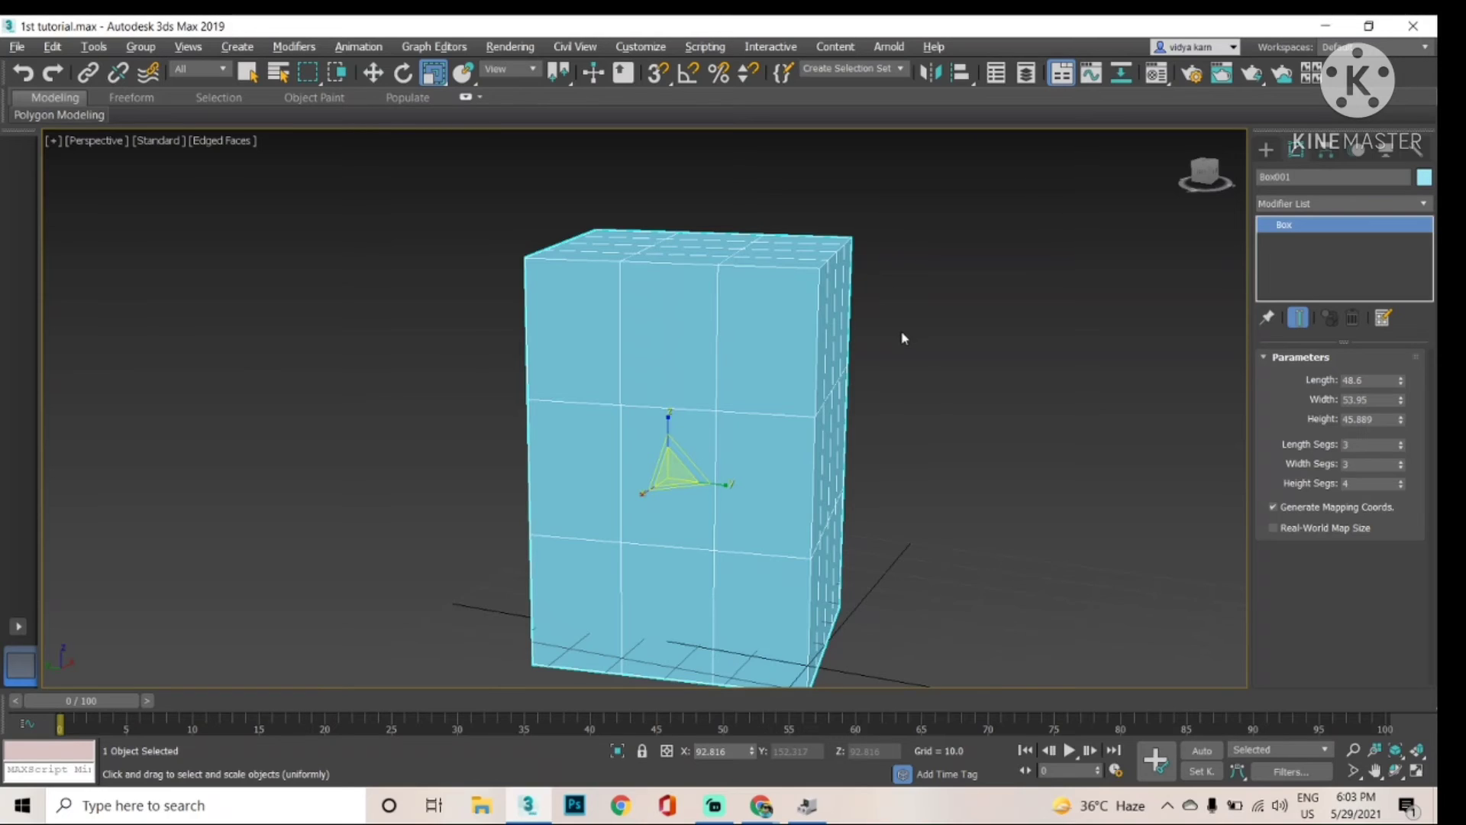
Step: Set the Scene Undo levels to 500 in the general preferences
click(637, 50)
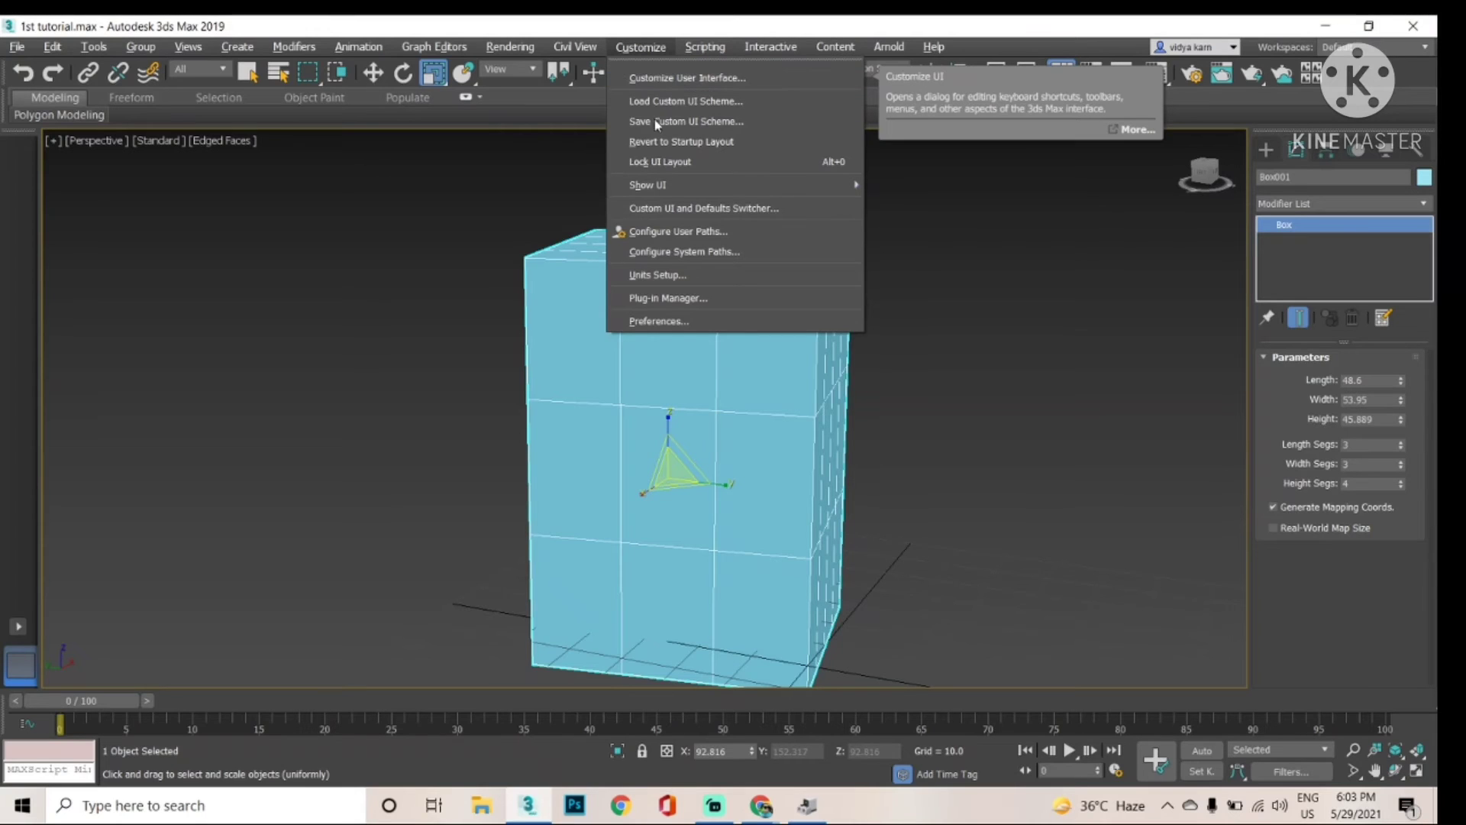
click(649, 322)
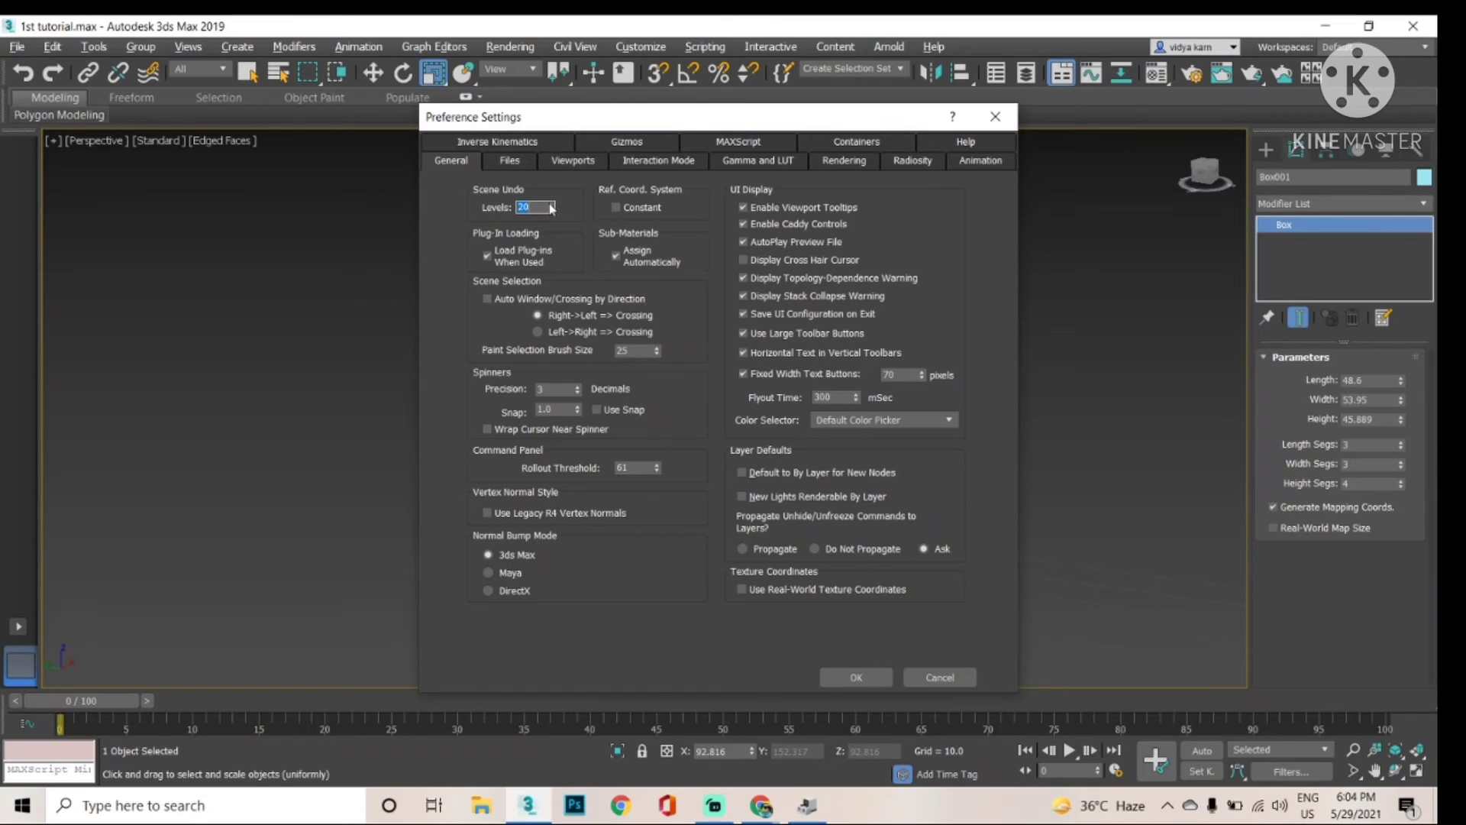
drag(550, 203, 546, 124)
double_click(534, 206)
text(500)
click(850, 676)
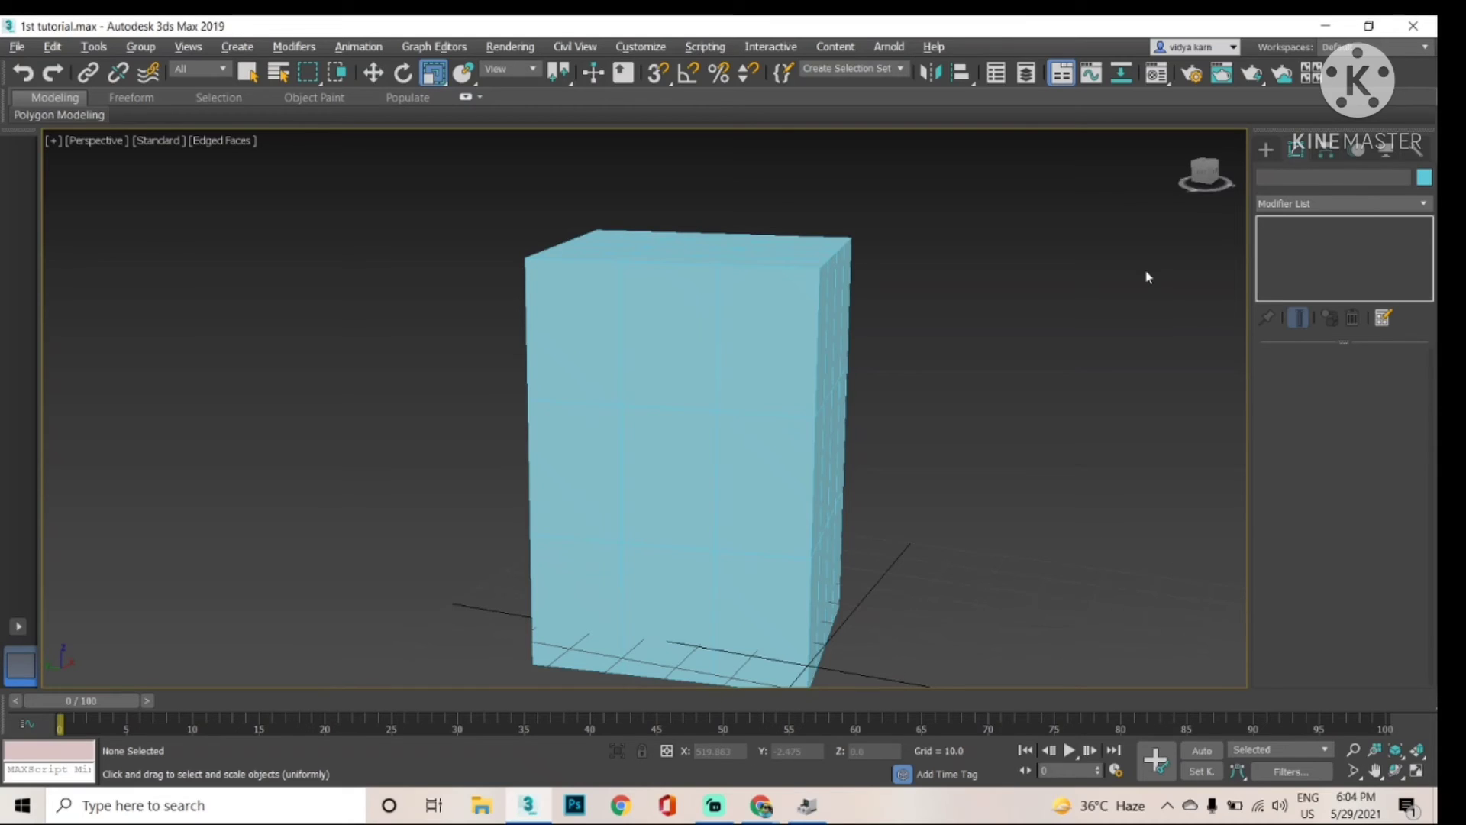
Step: Restore the four-viewport layout, return the Orthographic viewport to the Front view, and show the box from above in Perspective
mouse_move(1212, 177)
mouse_down()
mouse_move(1178, 174)
mouse_move(1192, 157)
mouse_move(1234, 178)
mouse_move(1216, 183)
mouse_move(1210, 159)
mouse_move(1208, 175)
mouse_up()
click(1214, 178)
key(alt+w)
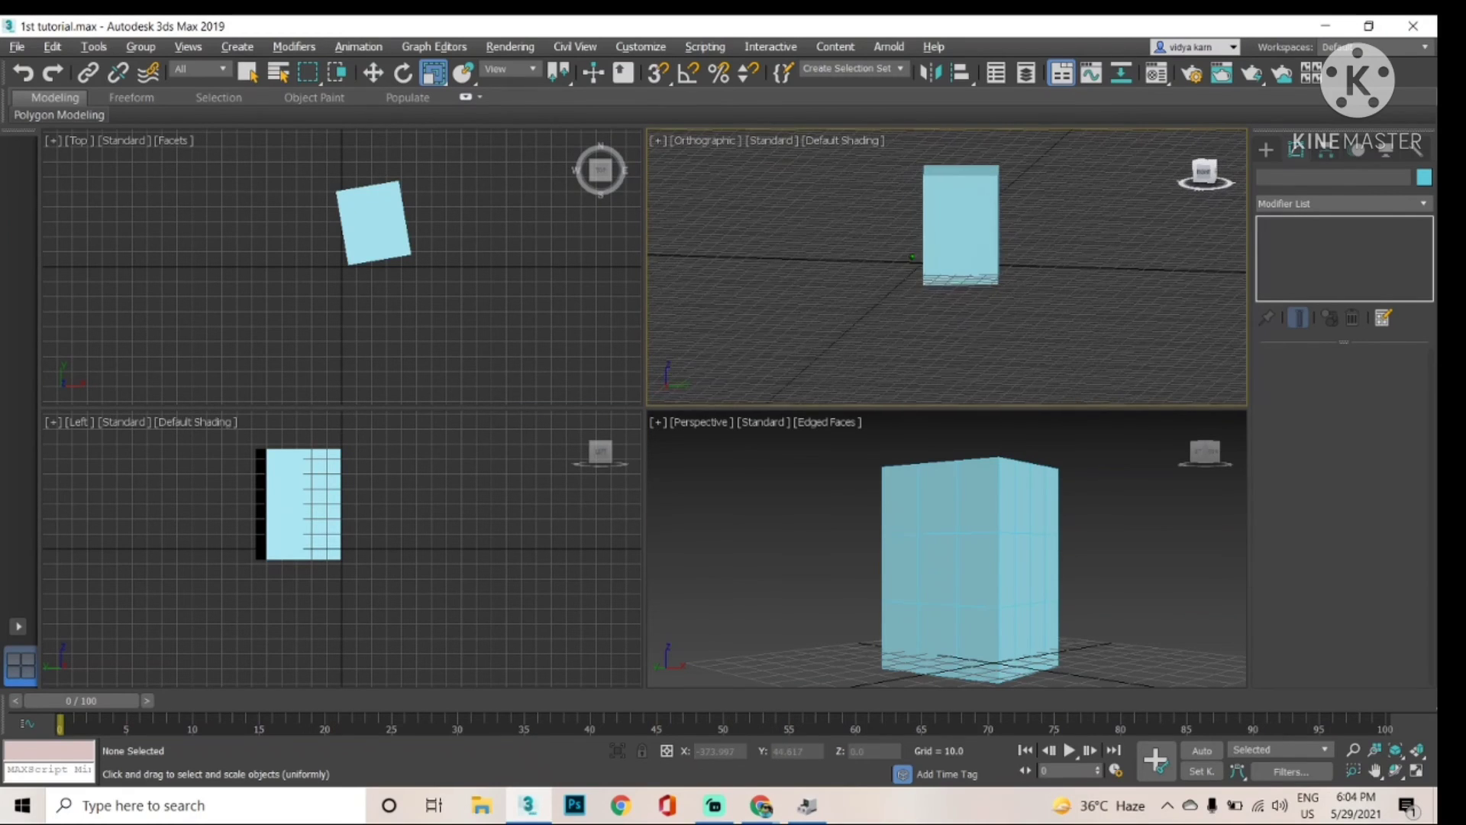
drag(1206, 452, 1211, 451)
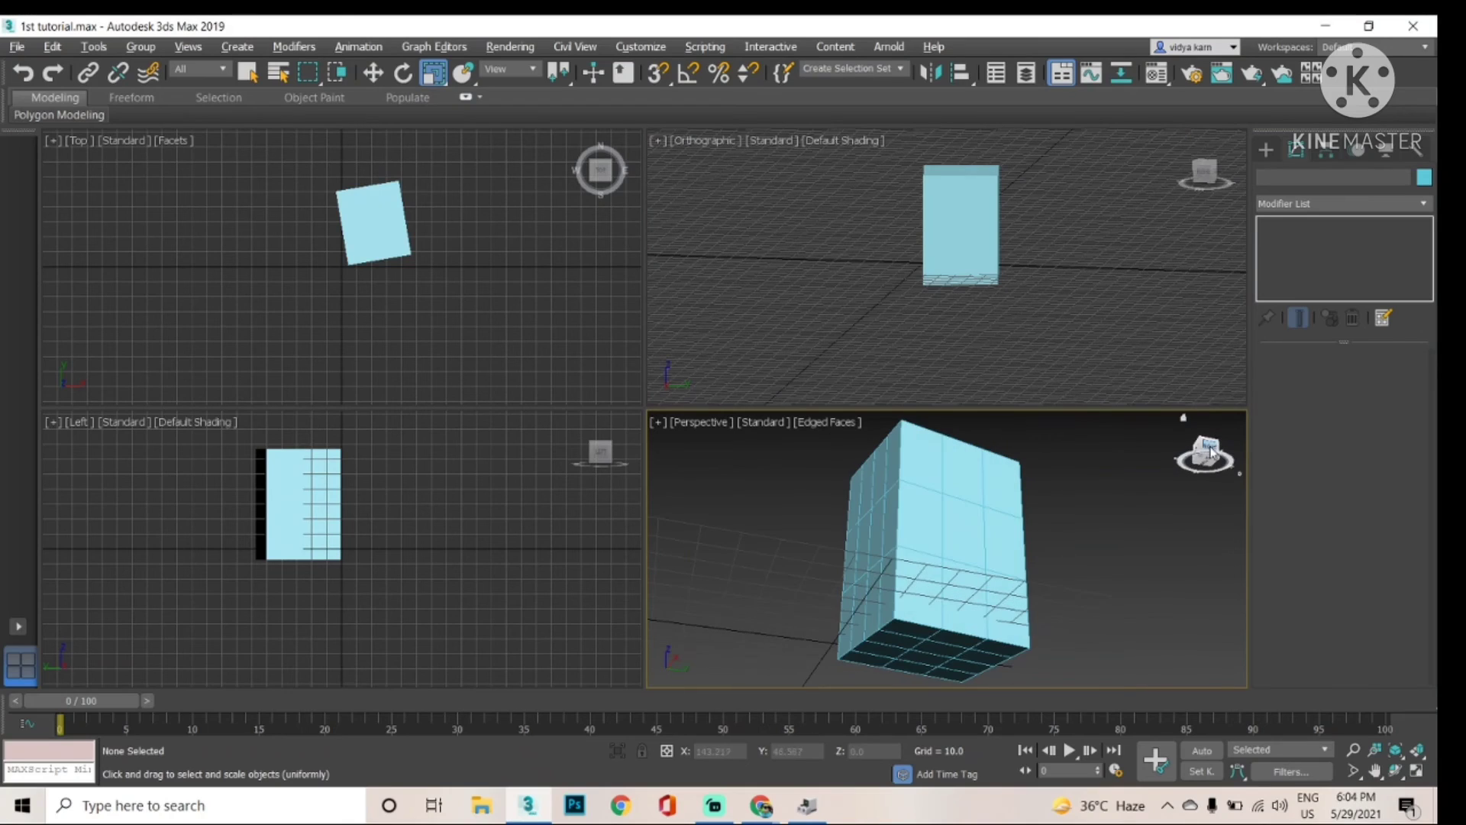
click(1203, 369)
key(f)
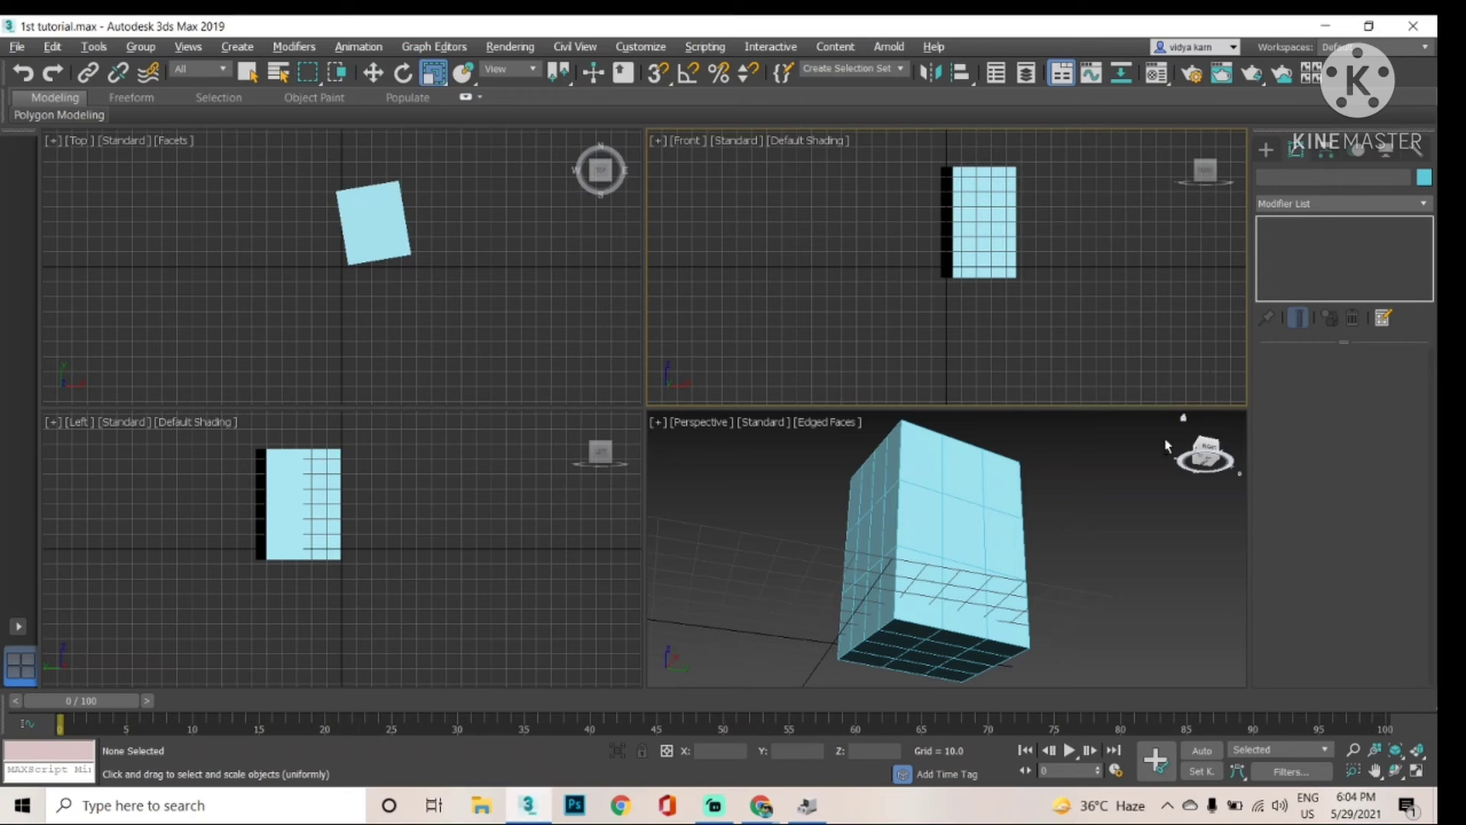
click(1206, 452)
mouse_move(1208, 454)
mouse_down()
mouse_move(1208, 475)
mouse_move(1208, 456)
mouse_up()
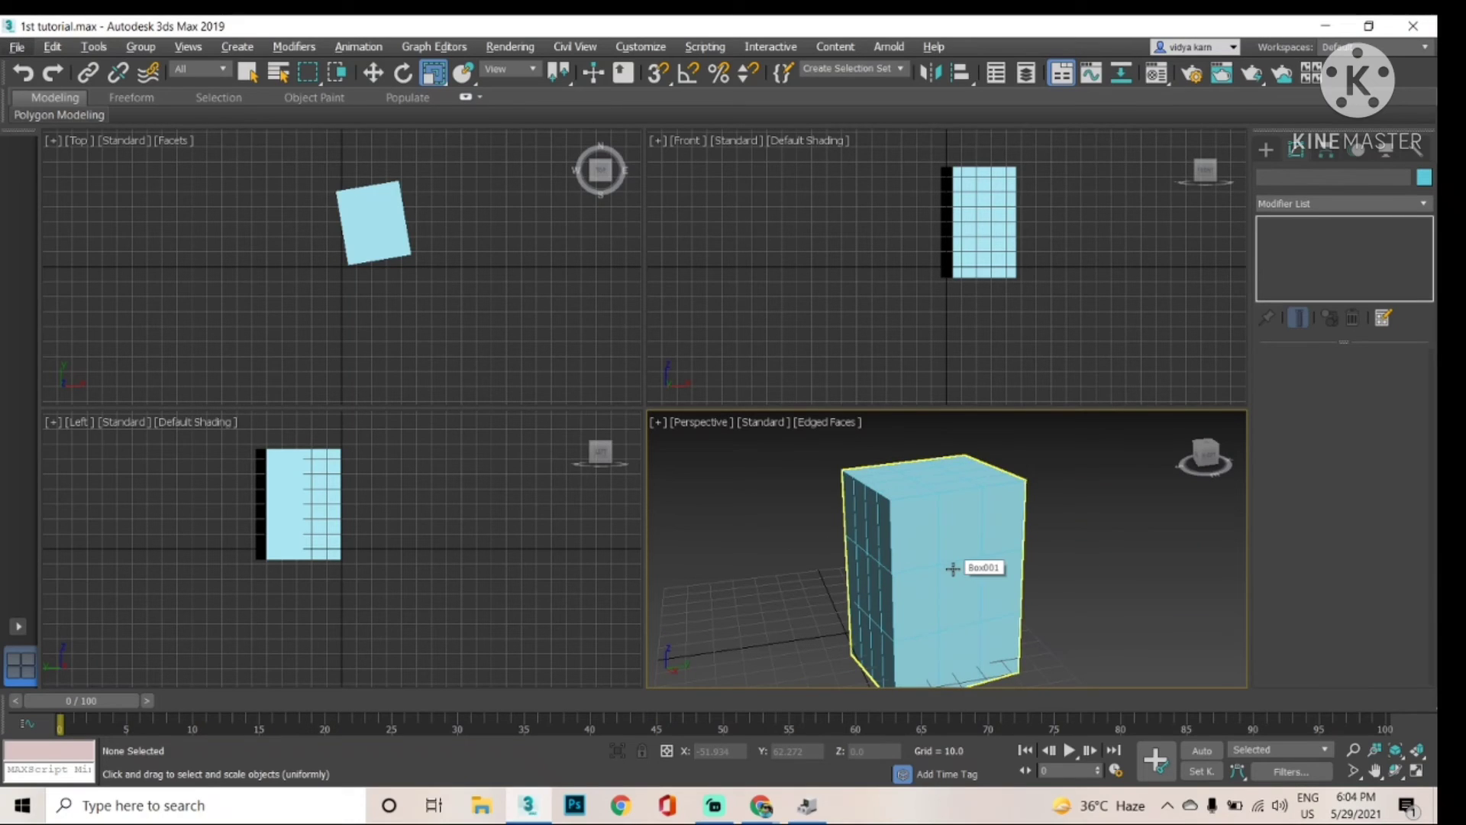
key(alt)
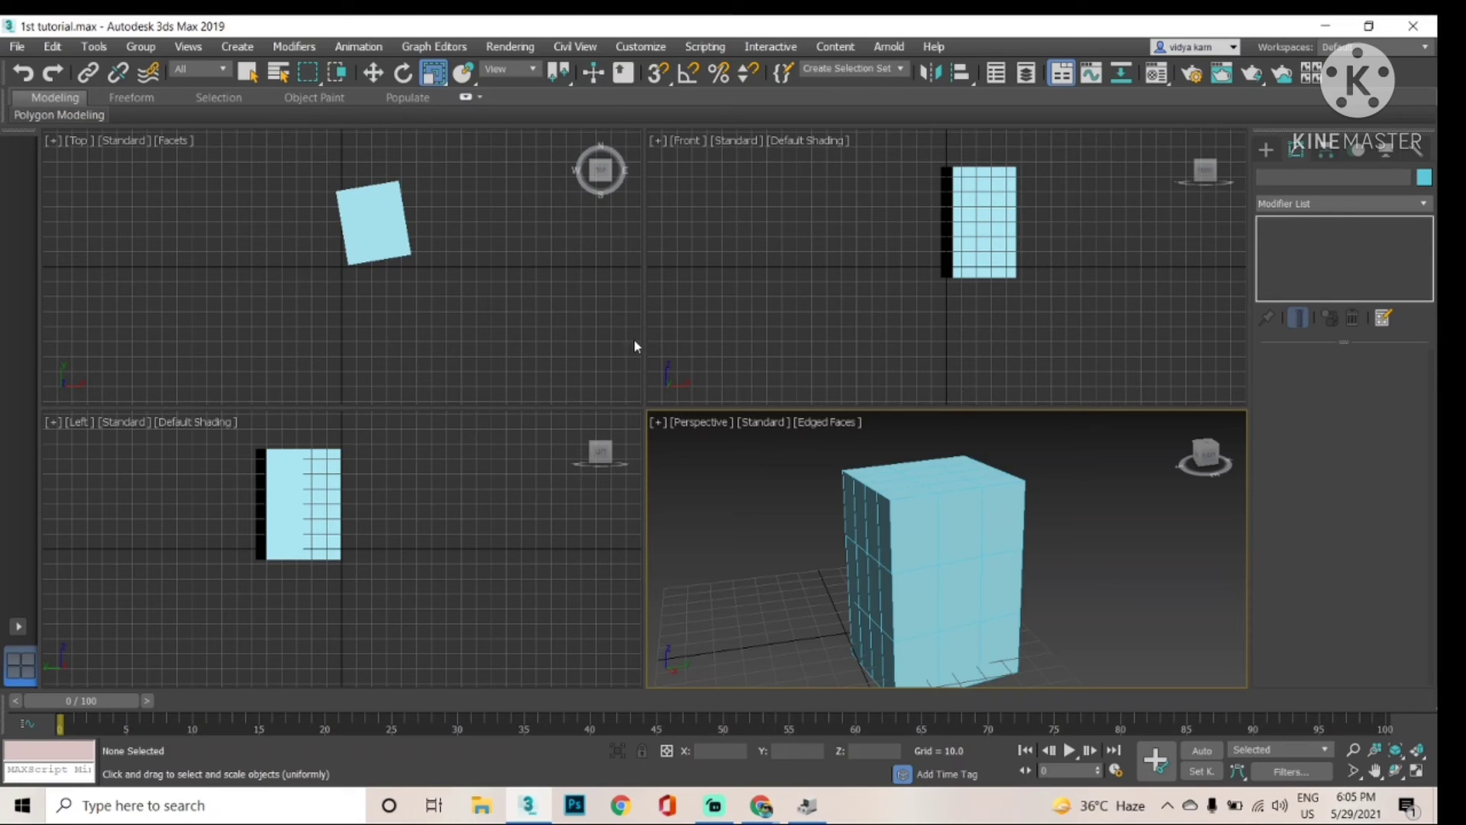
Step: Toggle 3D snap and angle snap on and off again, and select the box with the standard primitives displayed
click(655, 76)
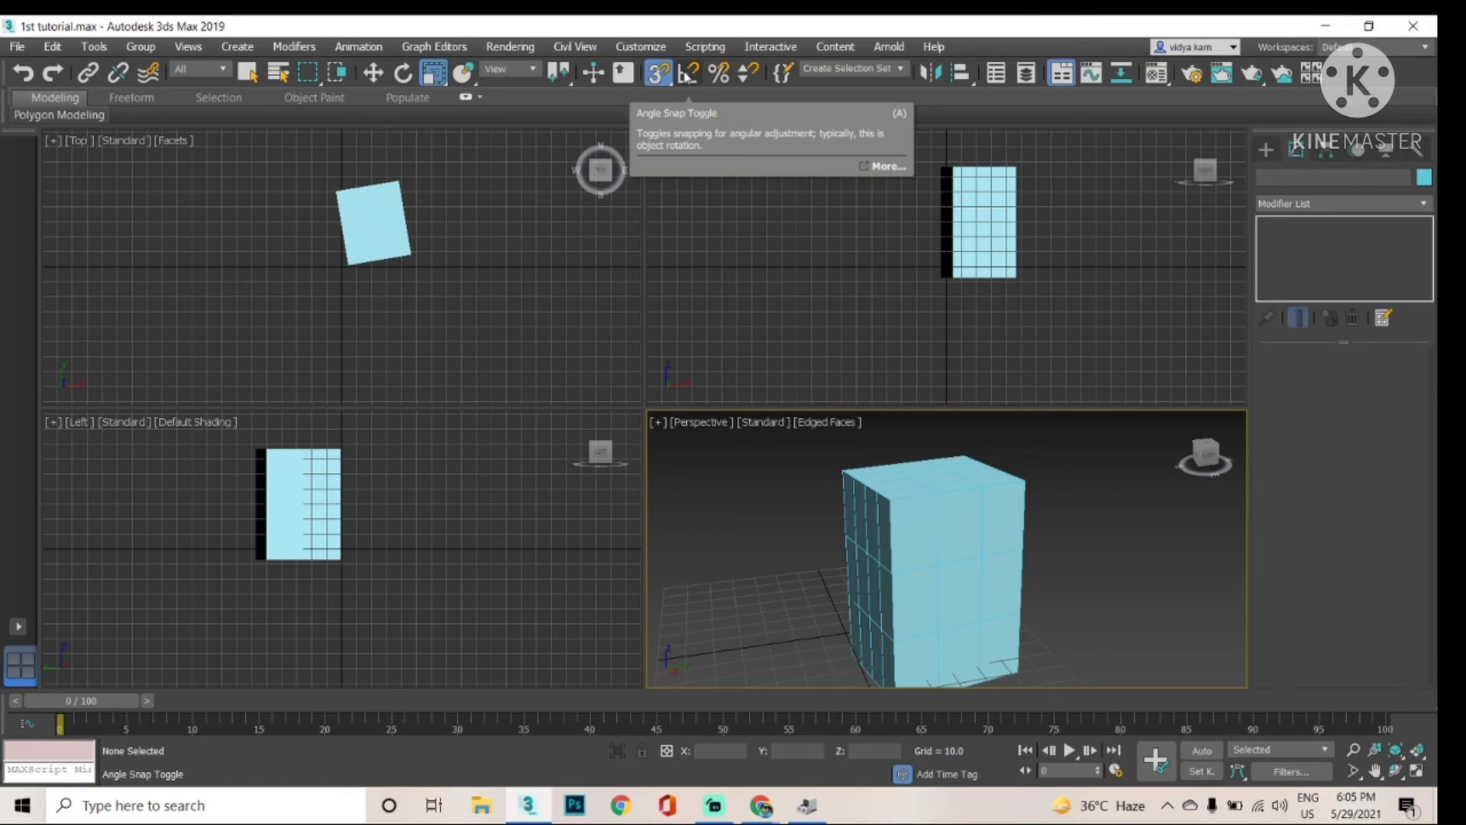
click(689, 73)
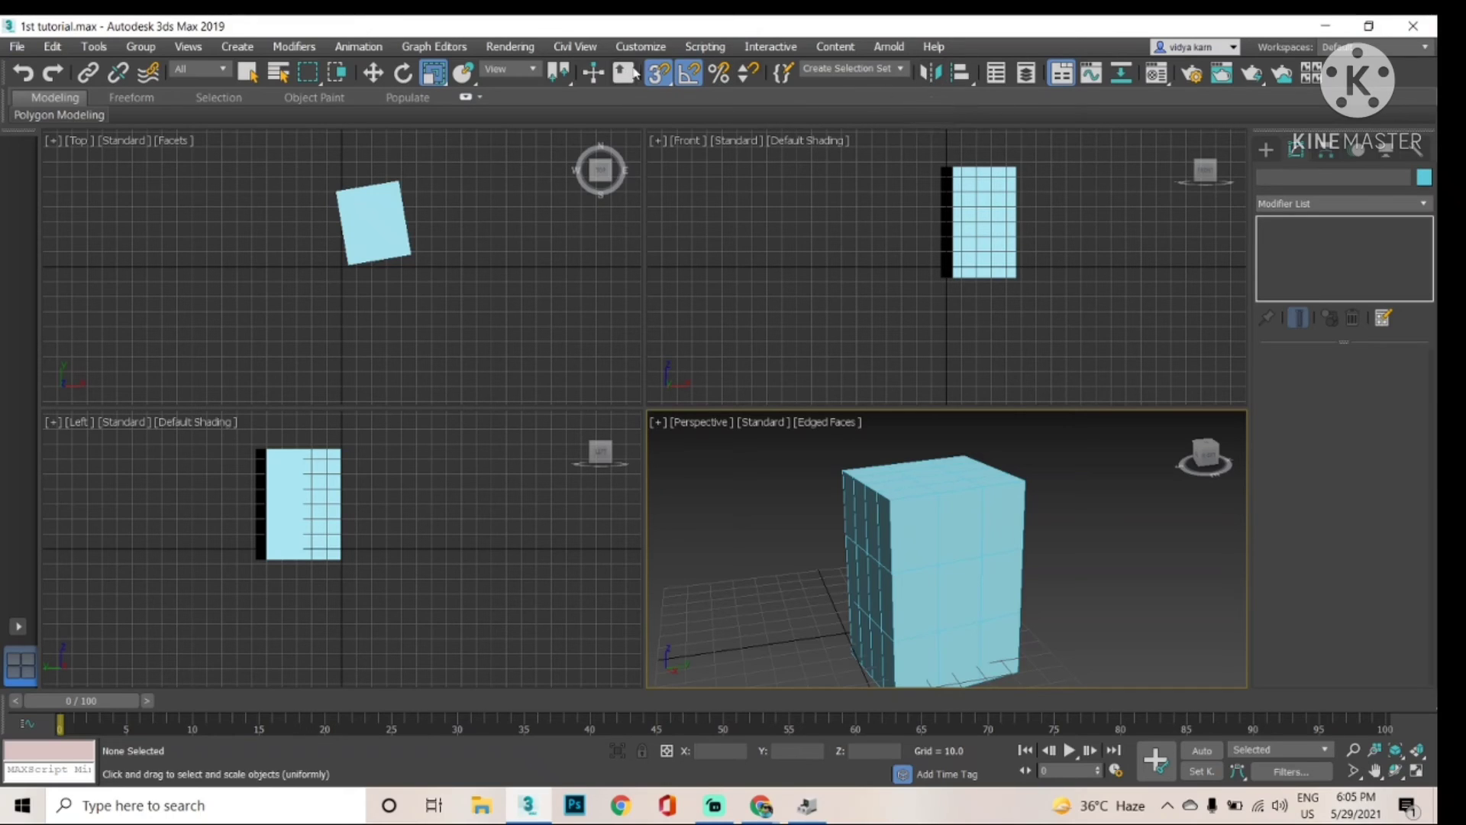
click(1265, 150)
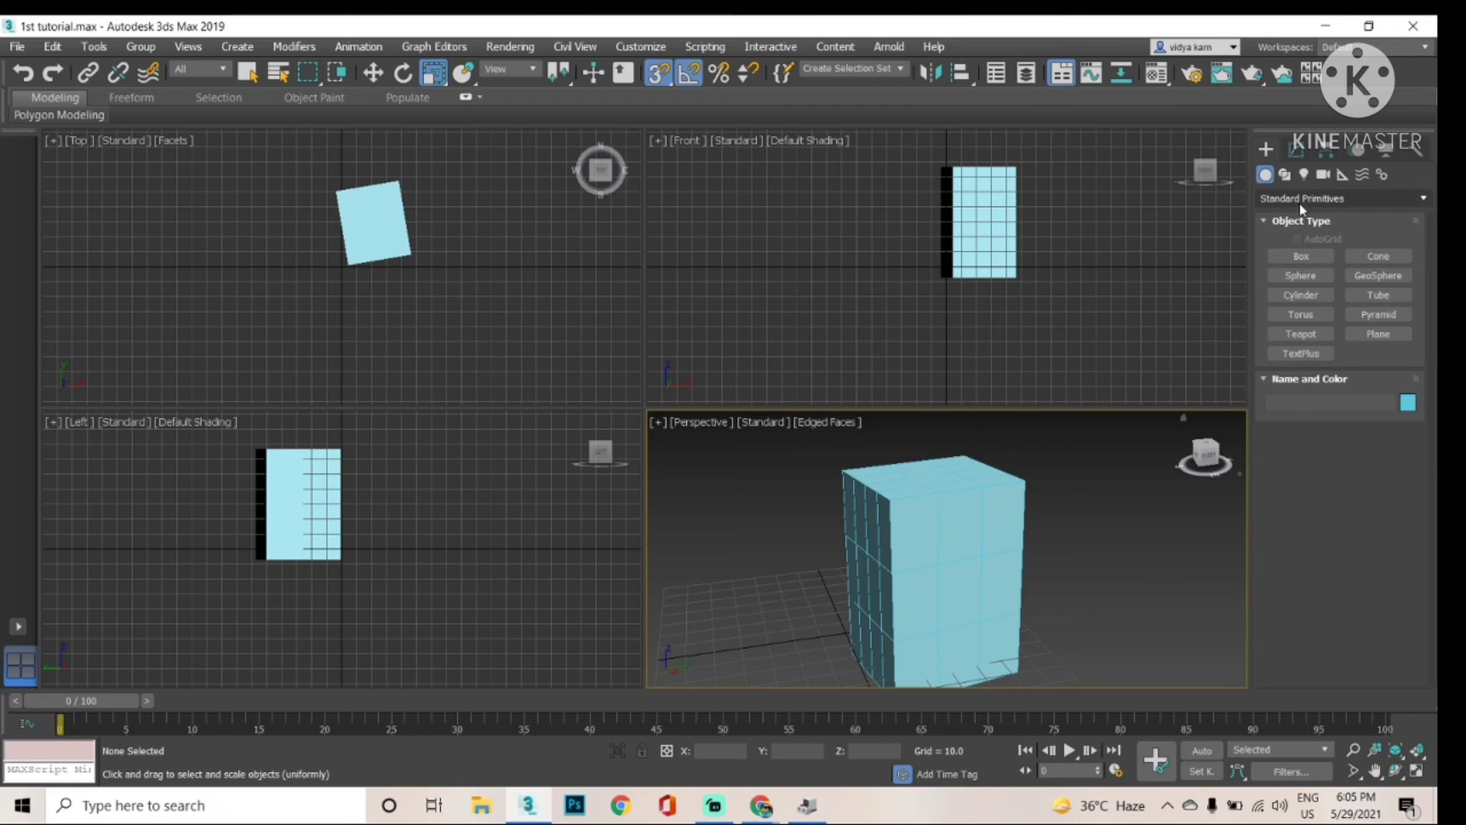
click(930, 539)
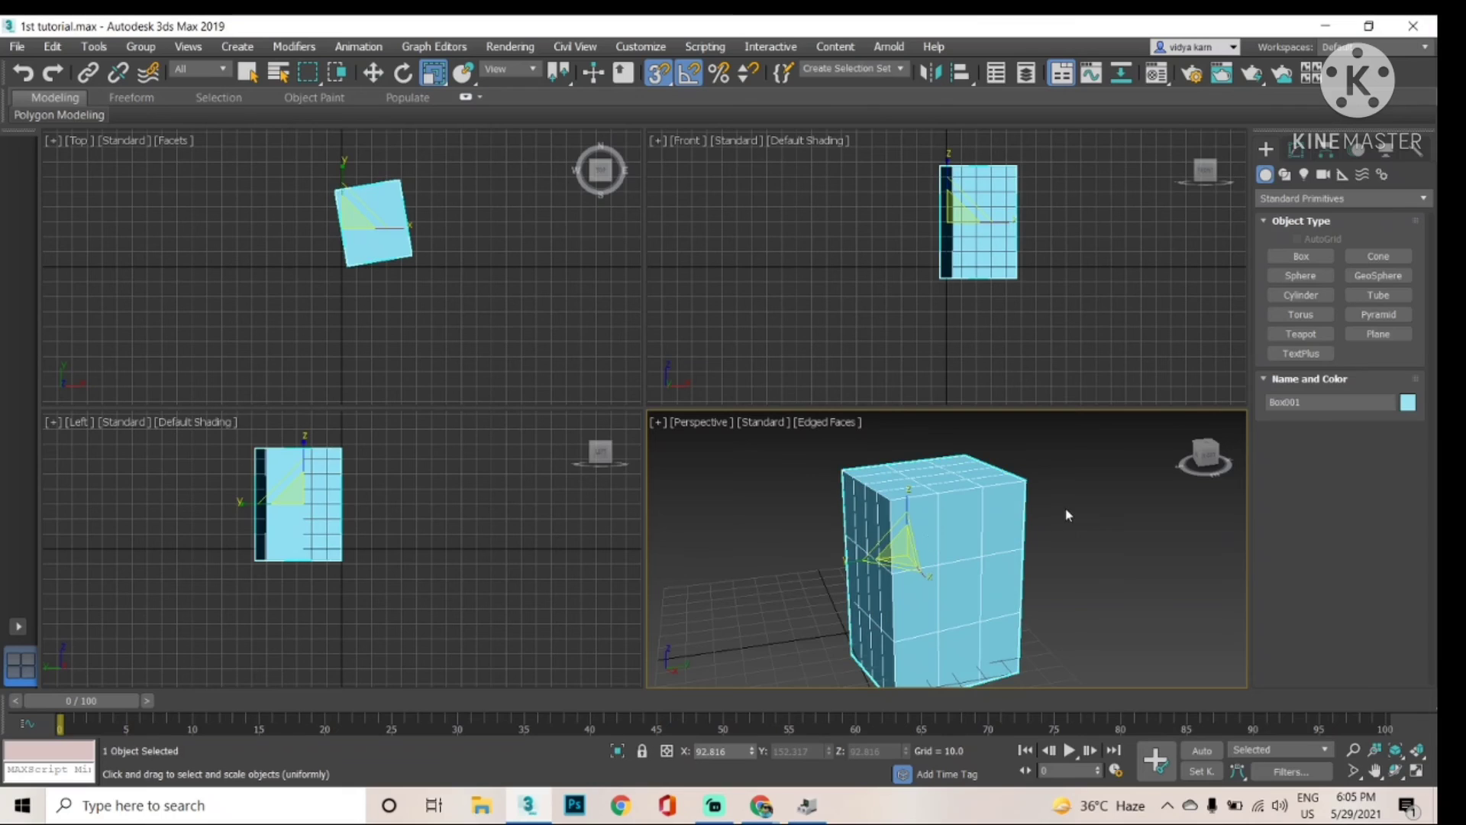
click(1294, 258)
click(658, 73)
click(688, 72)
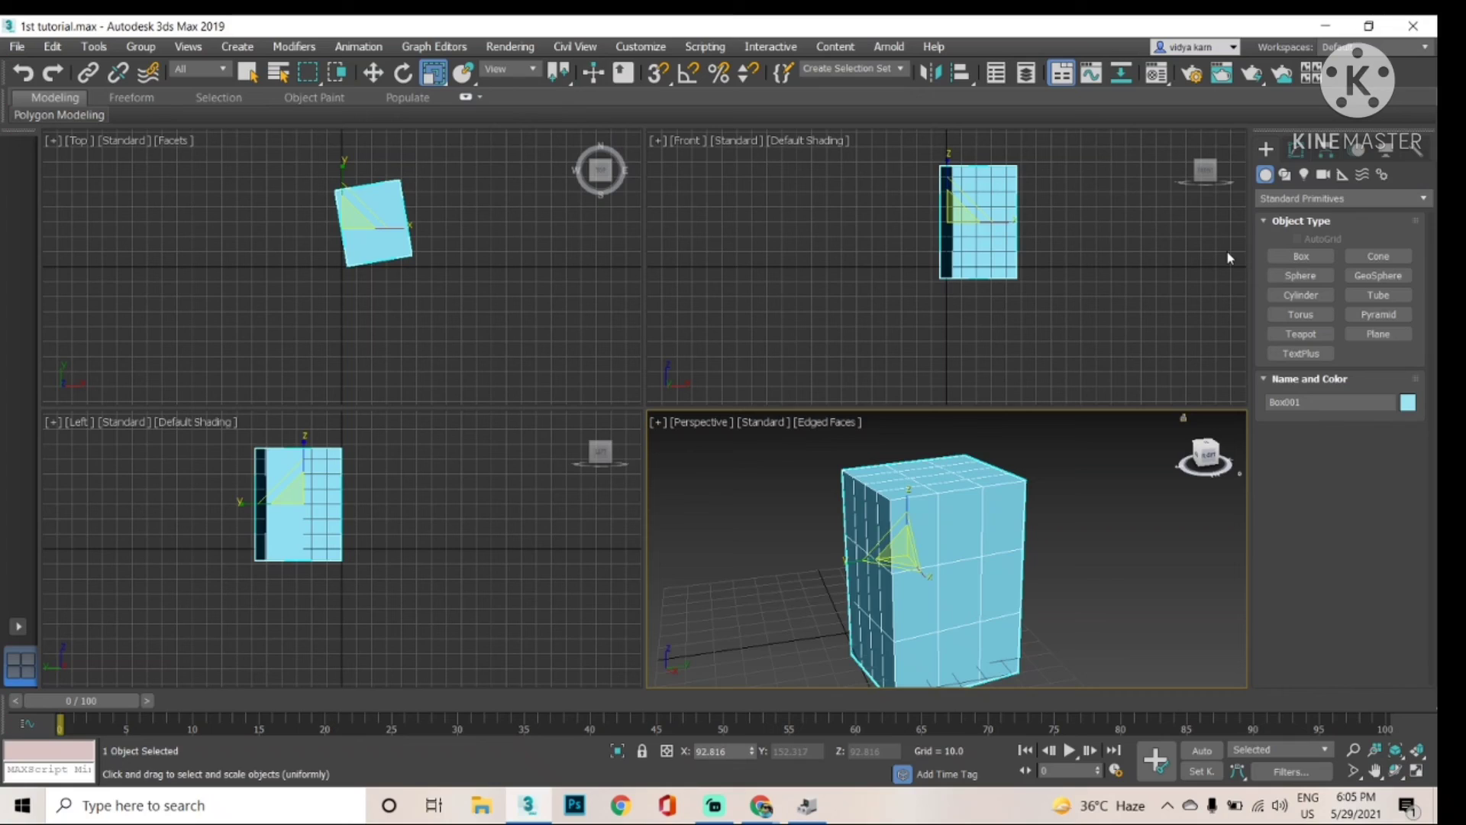
Step: Fit the selected box in all viewports with the Move tool active, and delete the box
key(w)
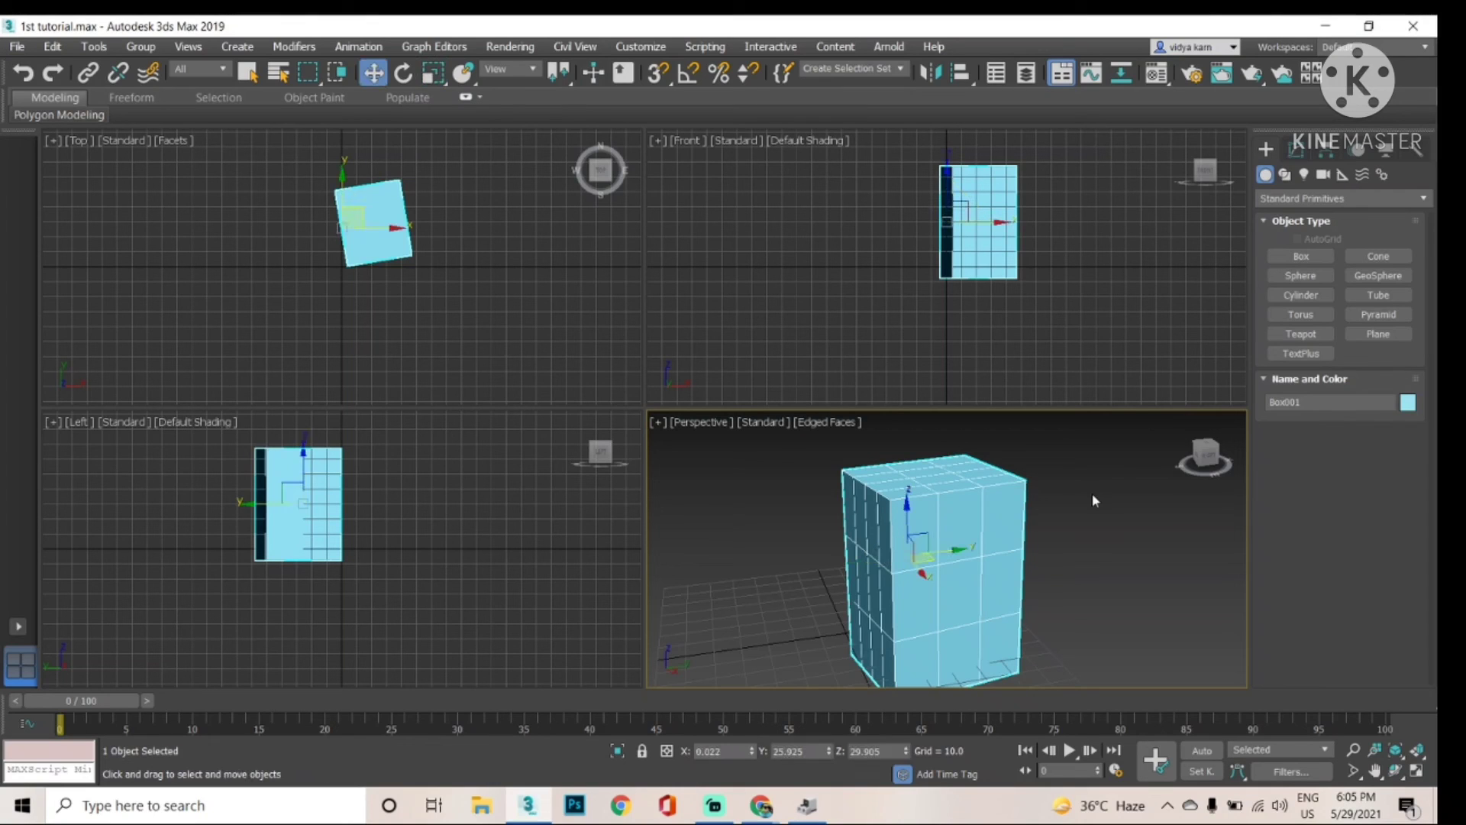
click(1415, 749)
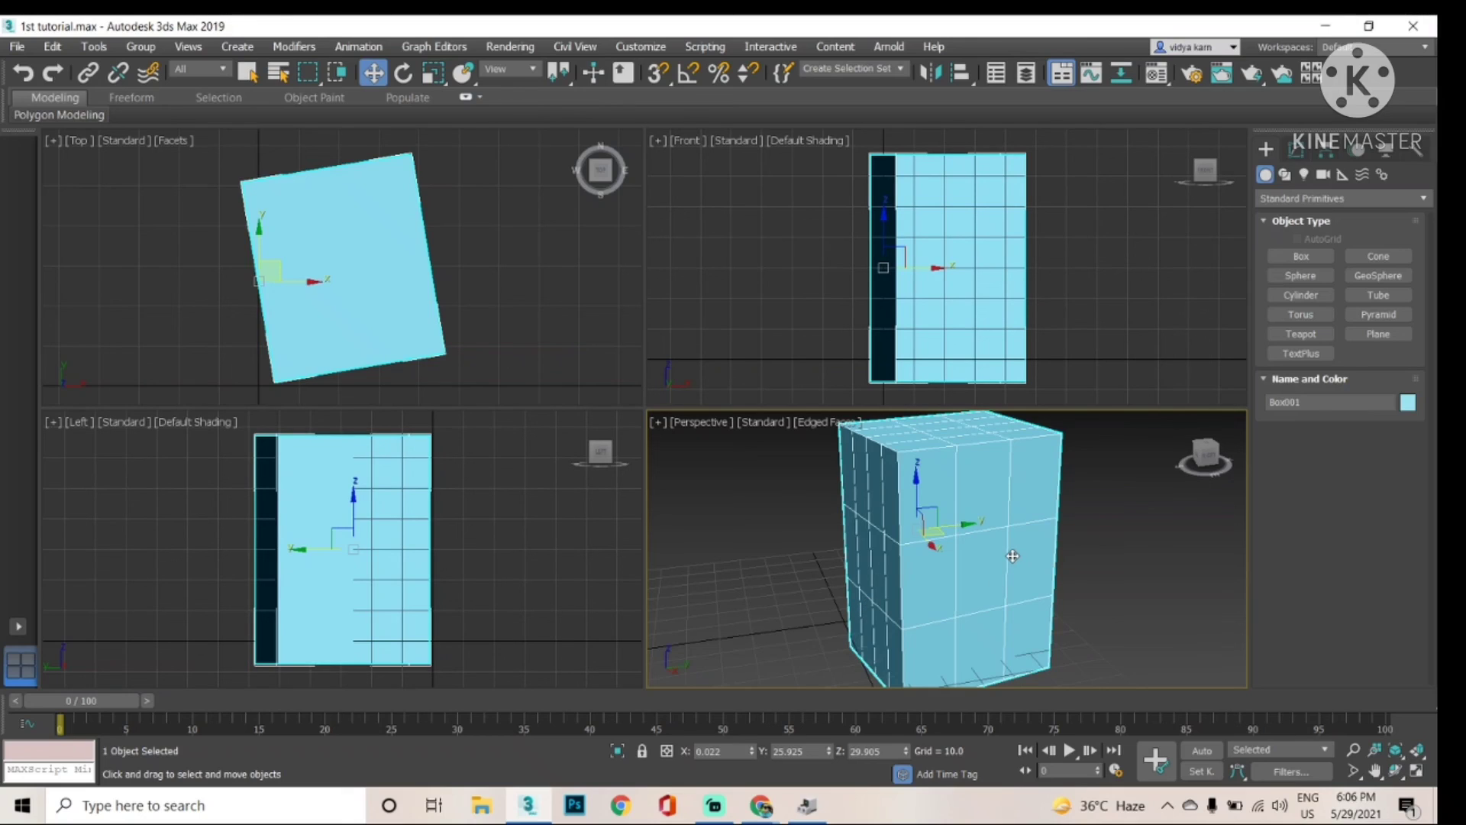
key(Delete)
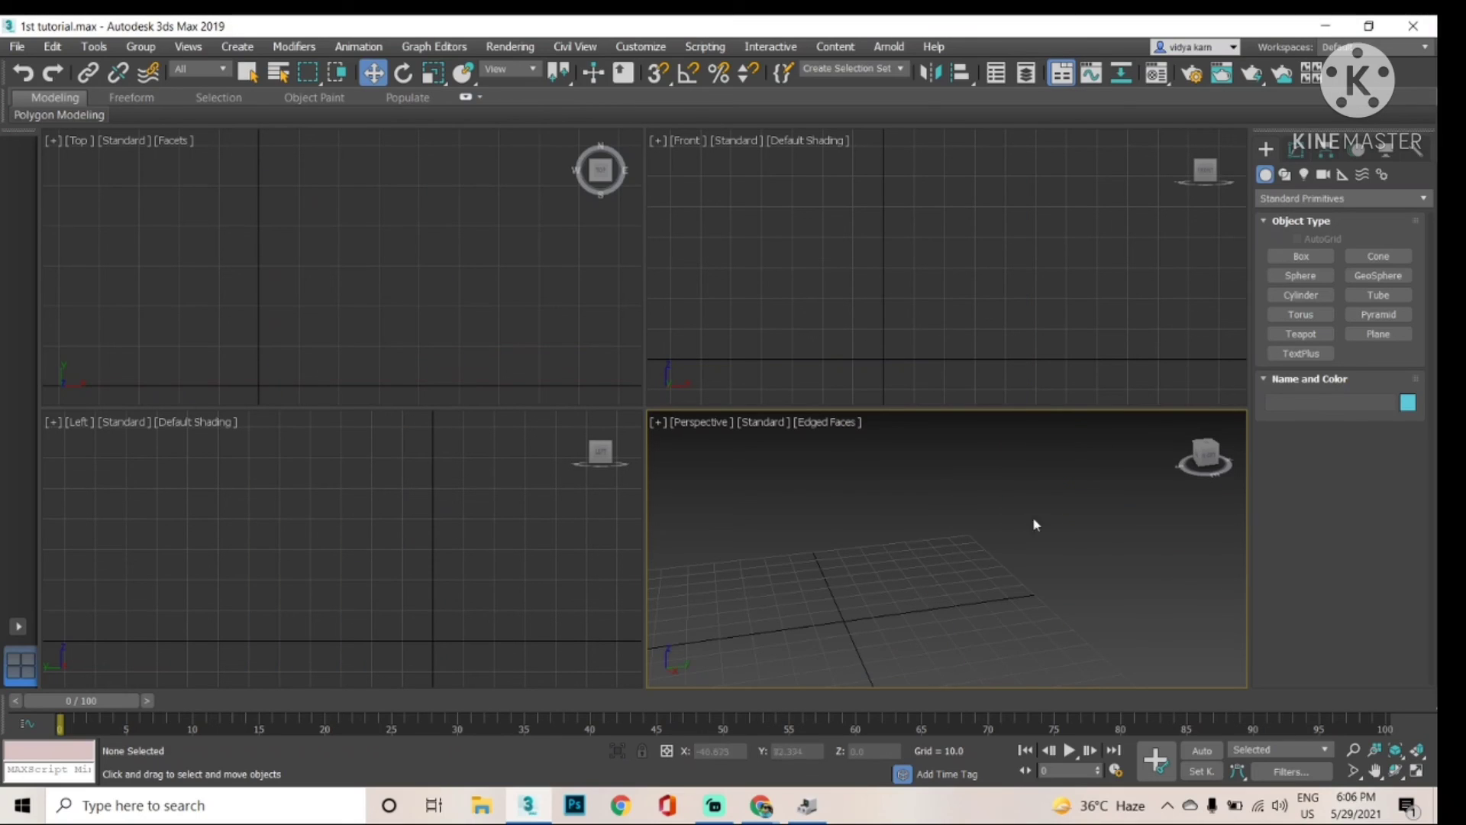
Step: Create a box in the Perspective viewport with AutoGrid on, about 98 long, 154 wide and -205 high
click(1300, 256)
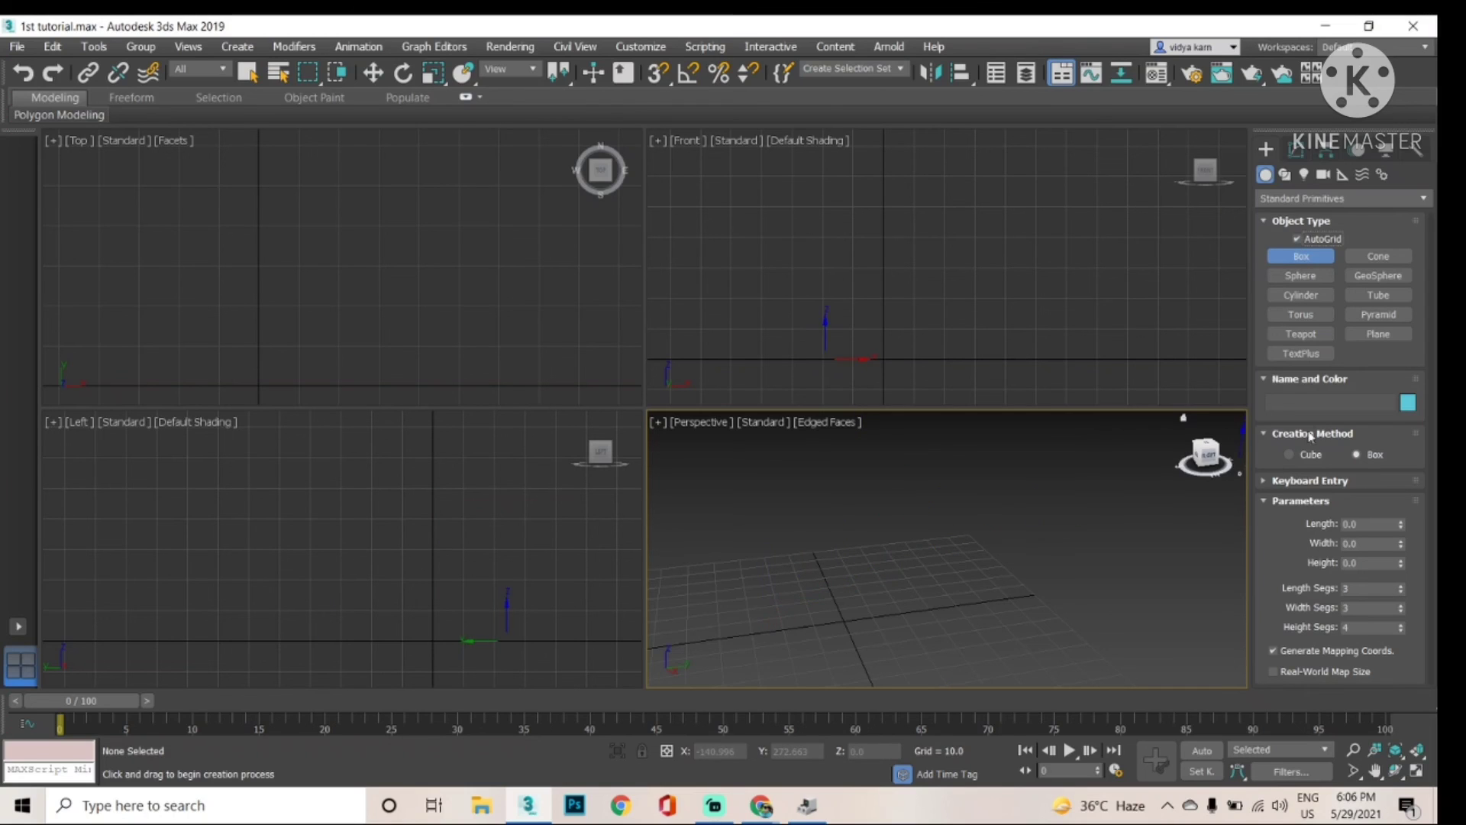
click(1207, 454)
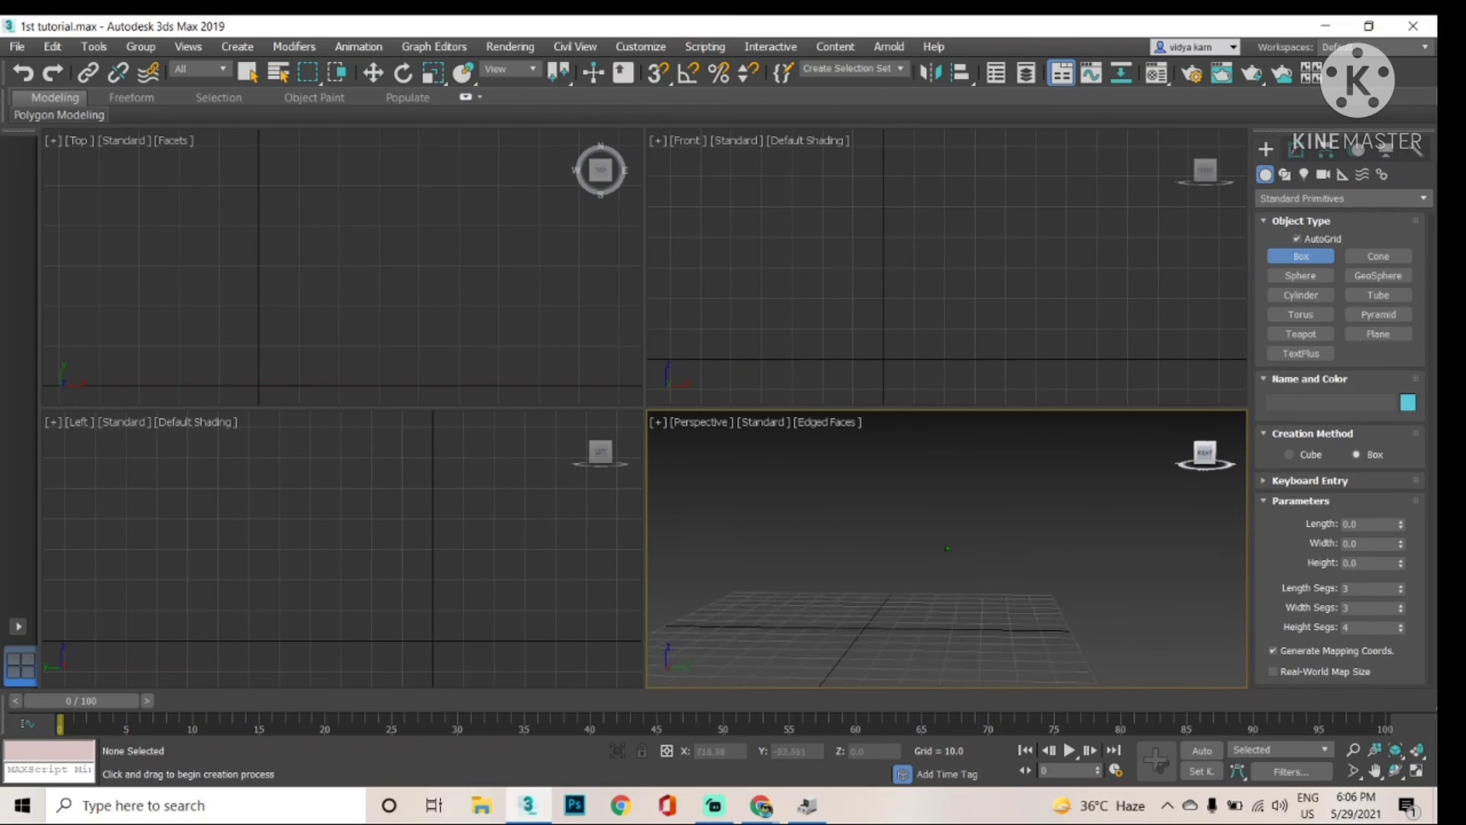
drag(1207, 454, 1200, 460)
drag(985, 592, 723, 628)
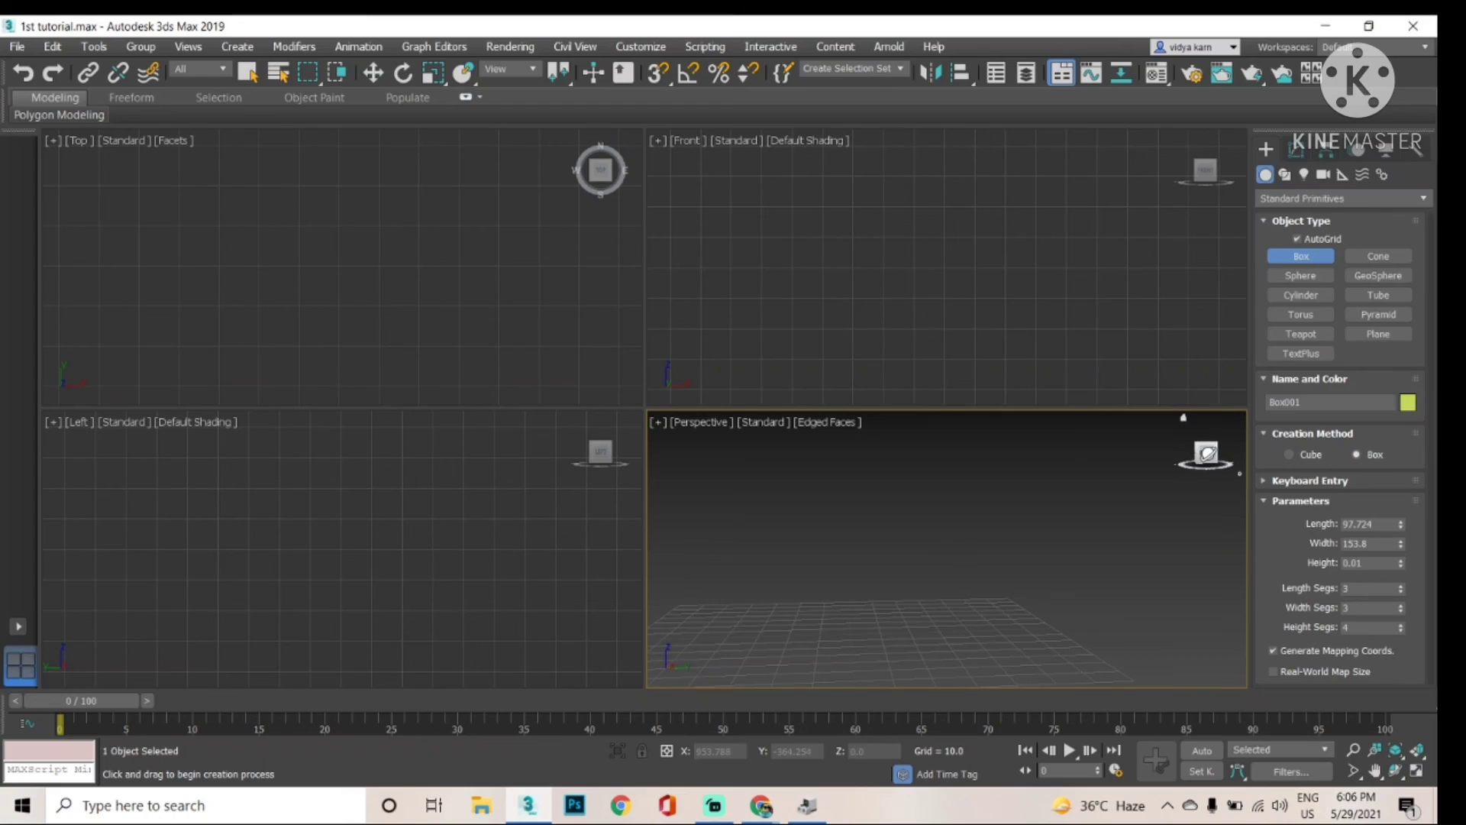
click(1315, 258)
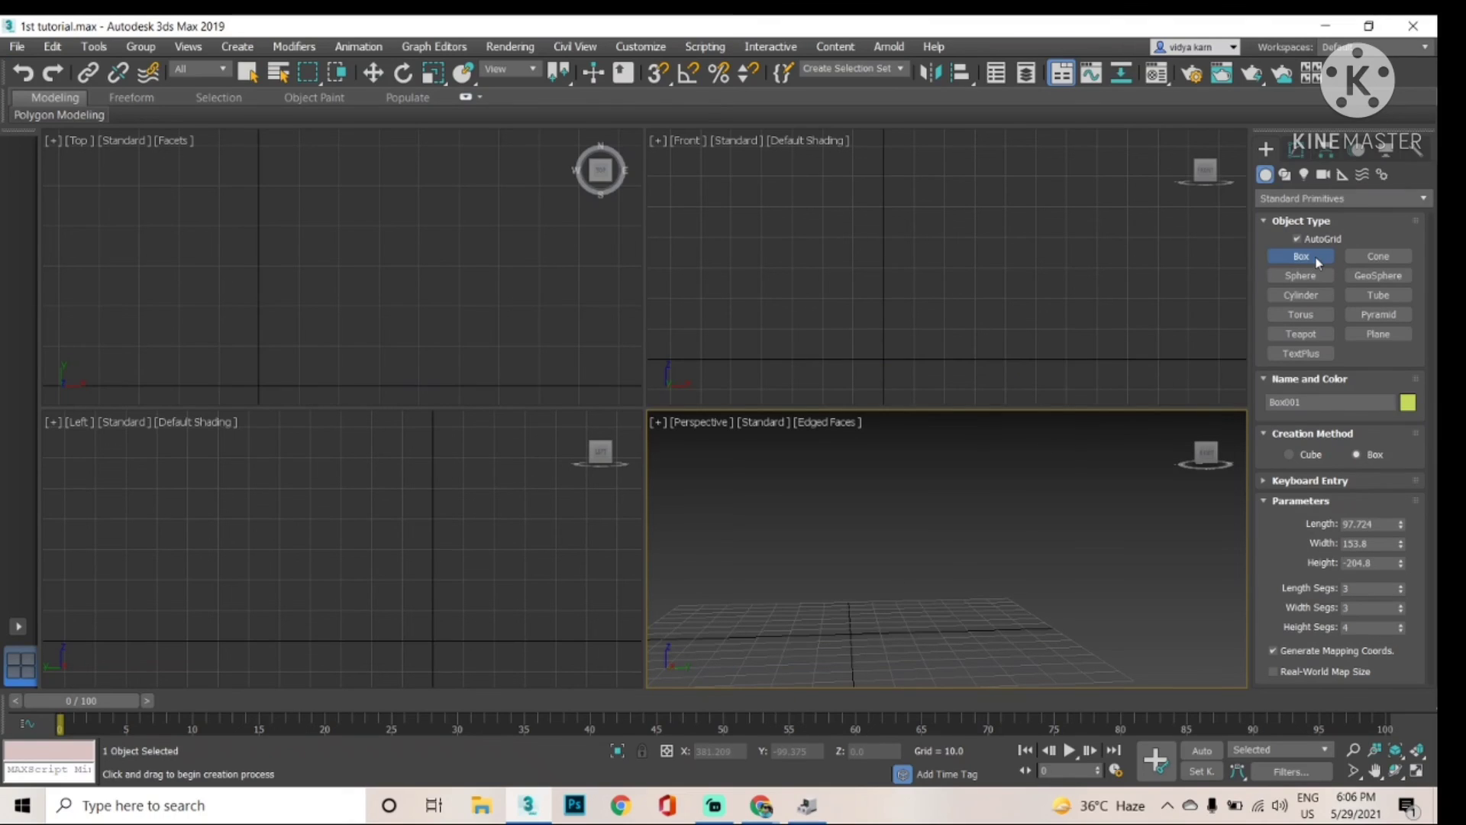
Step: Create a second box in the Perspective viewport with AutoGrid off, about 104 wide and 56 high
click(1303, 256)
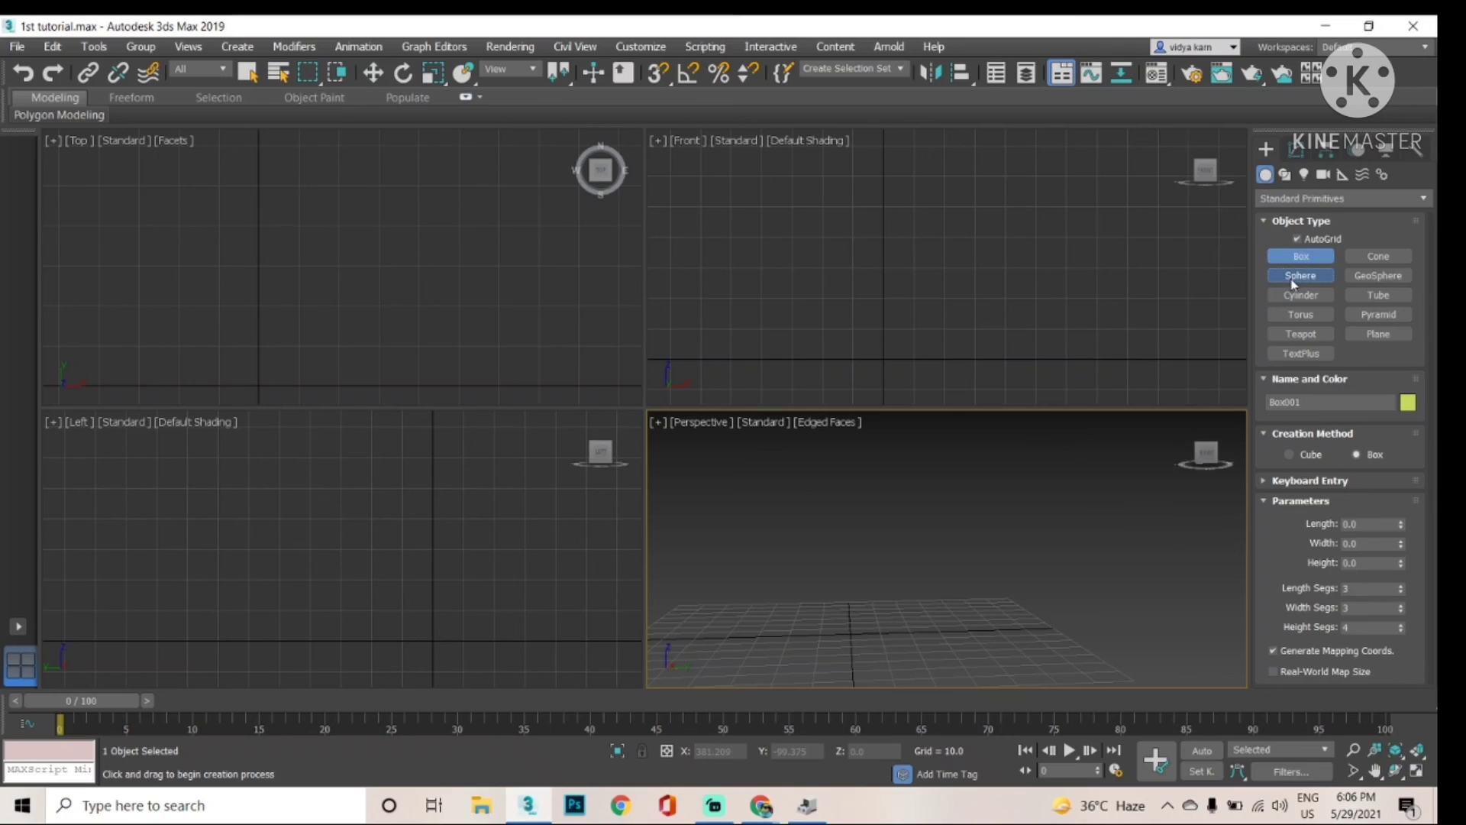
click(1298, 277)
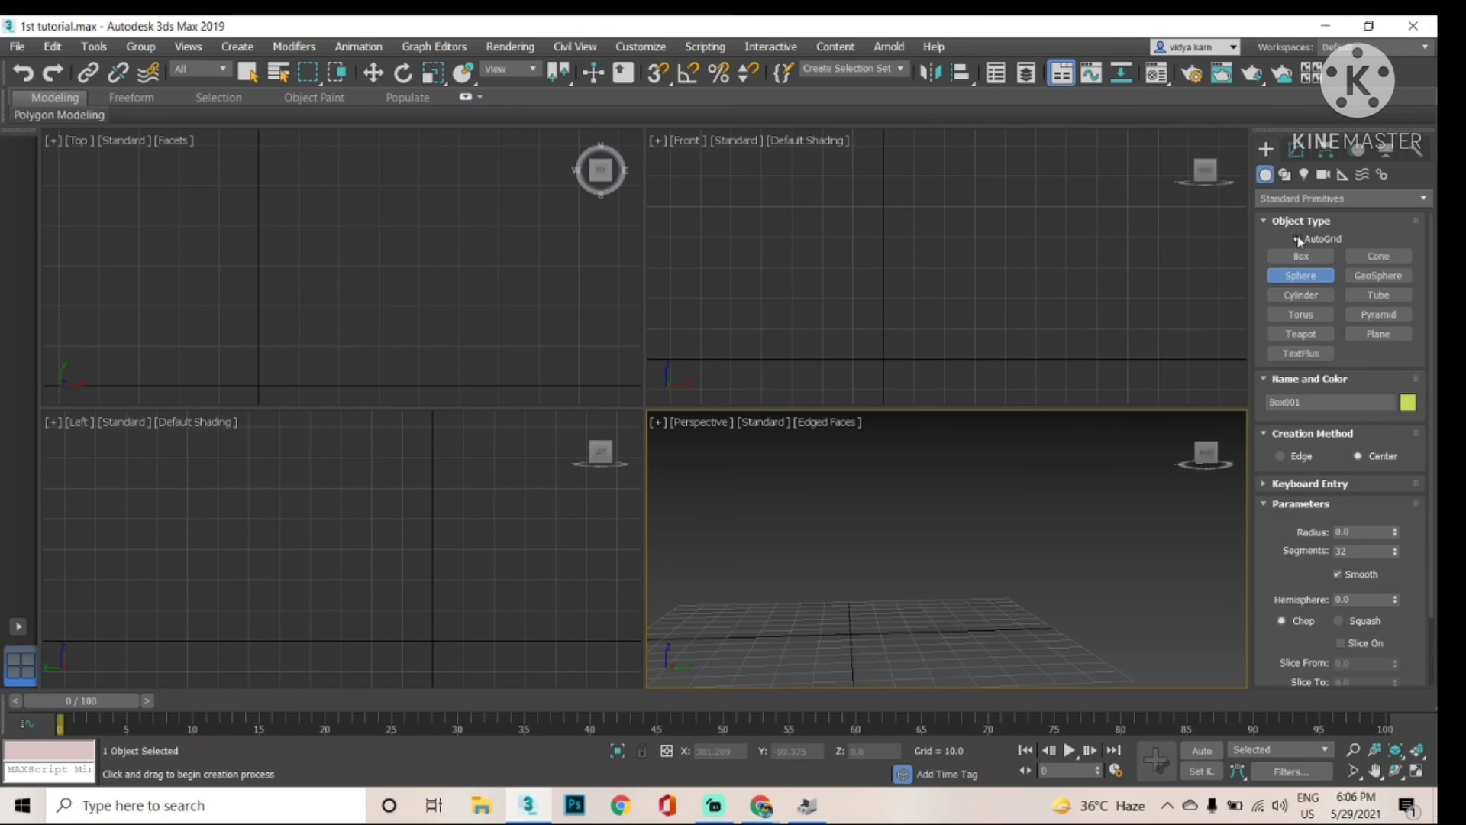
click(1302, 255)
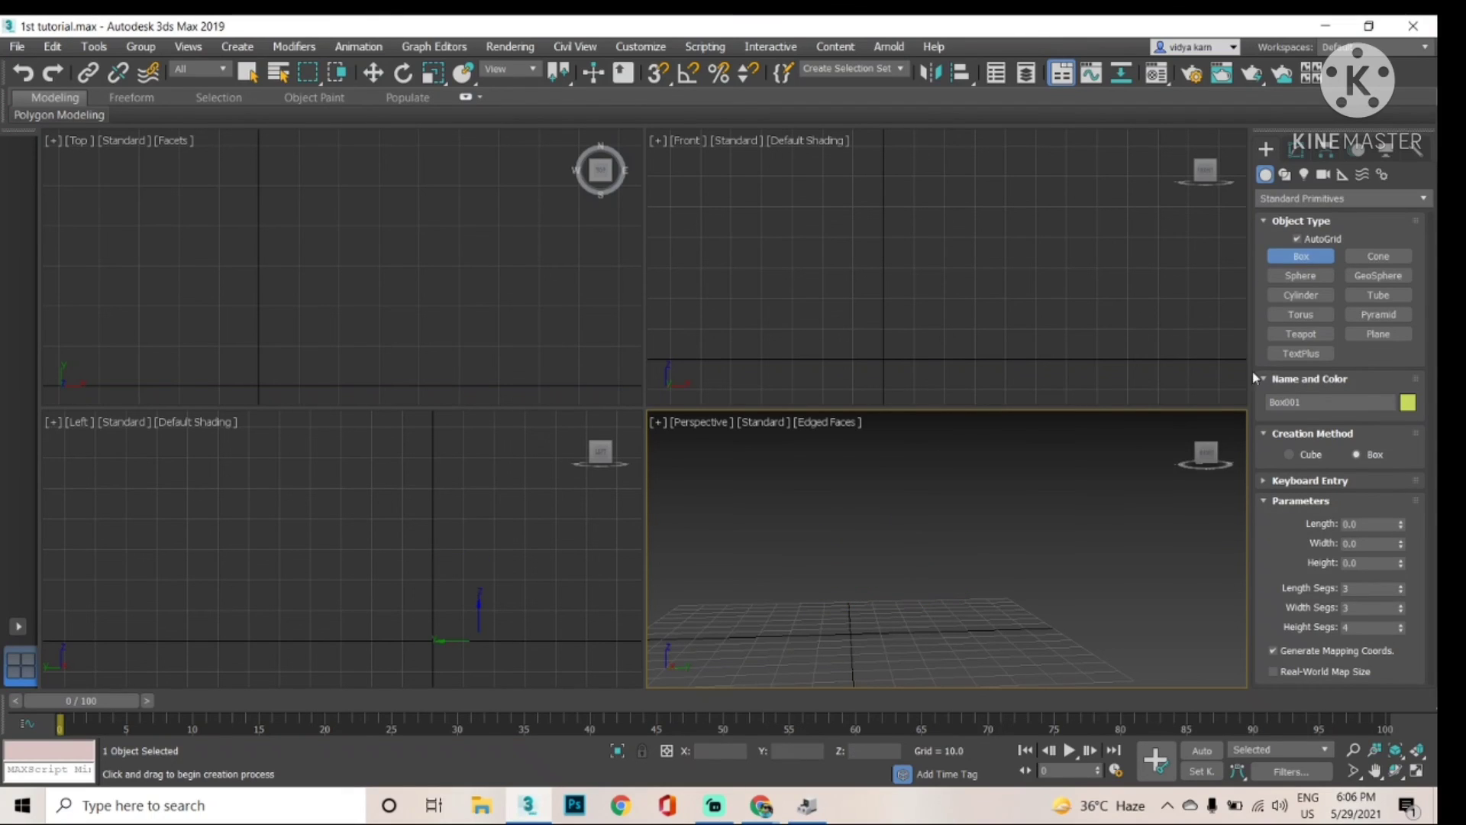
click(1294, 236)
drag(780, 612, 919, 676)
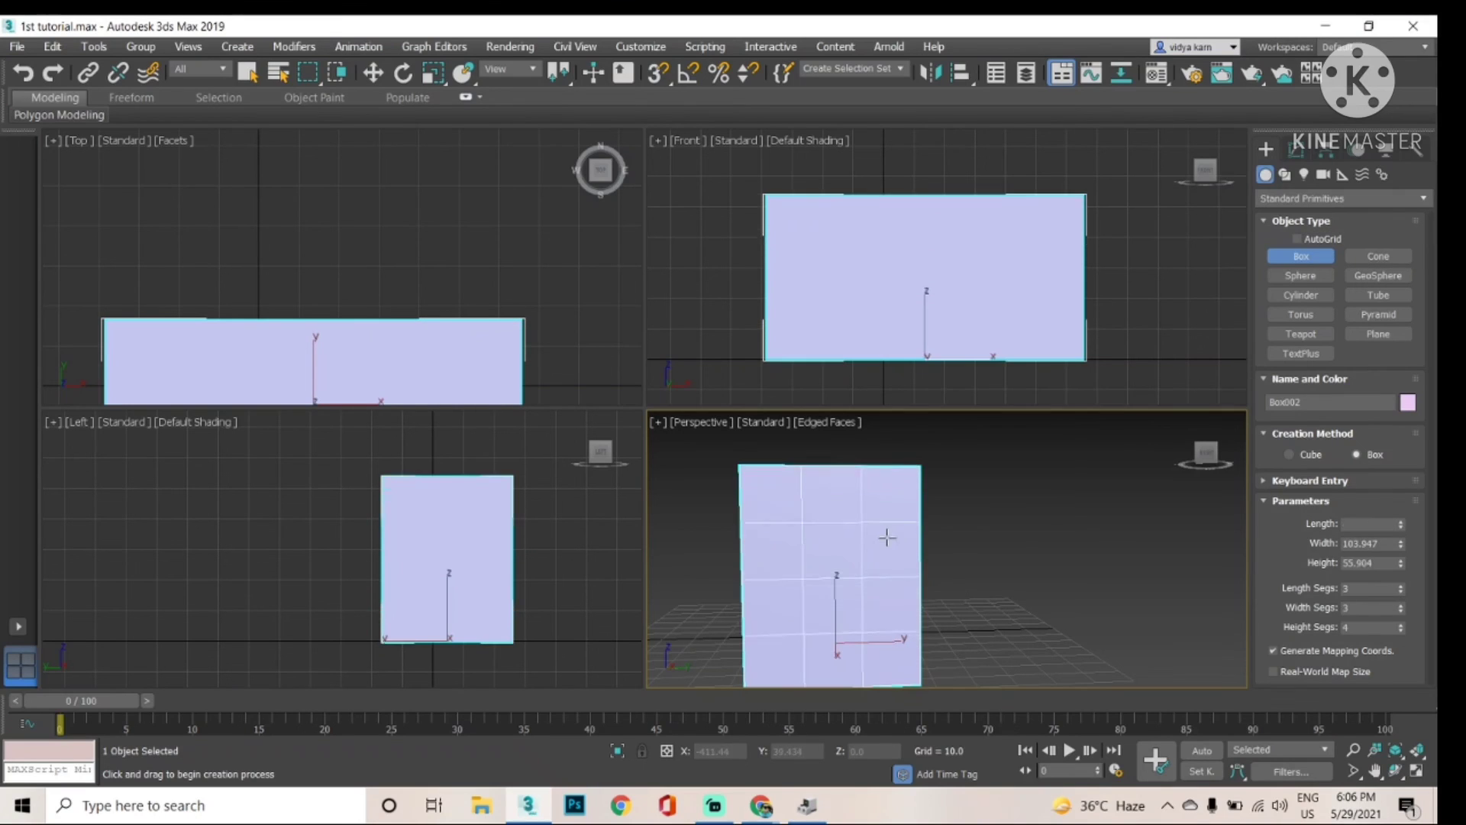
click(884, 537)
right_click(1003, 565)
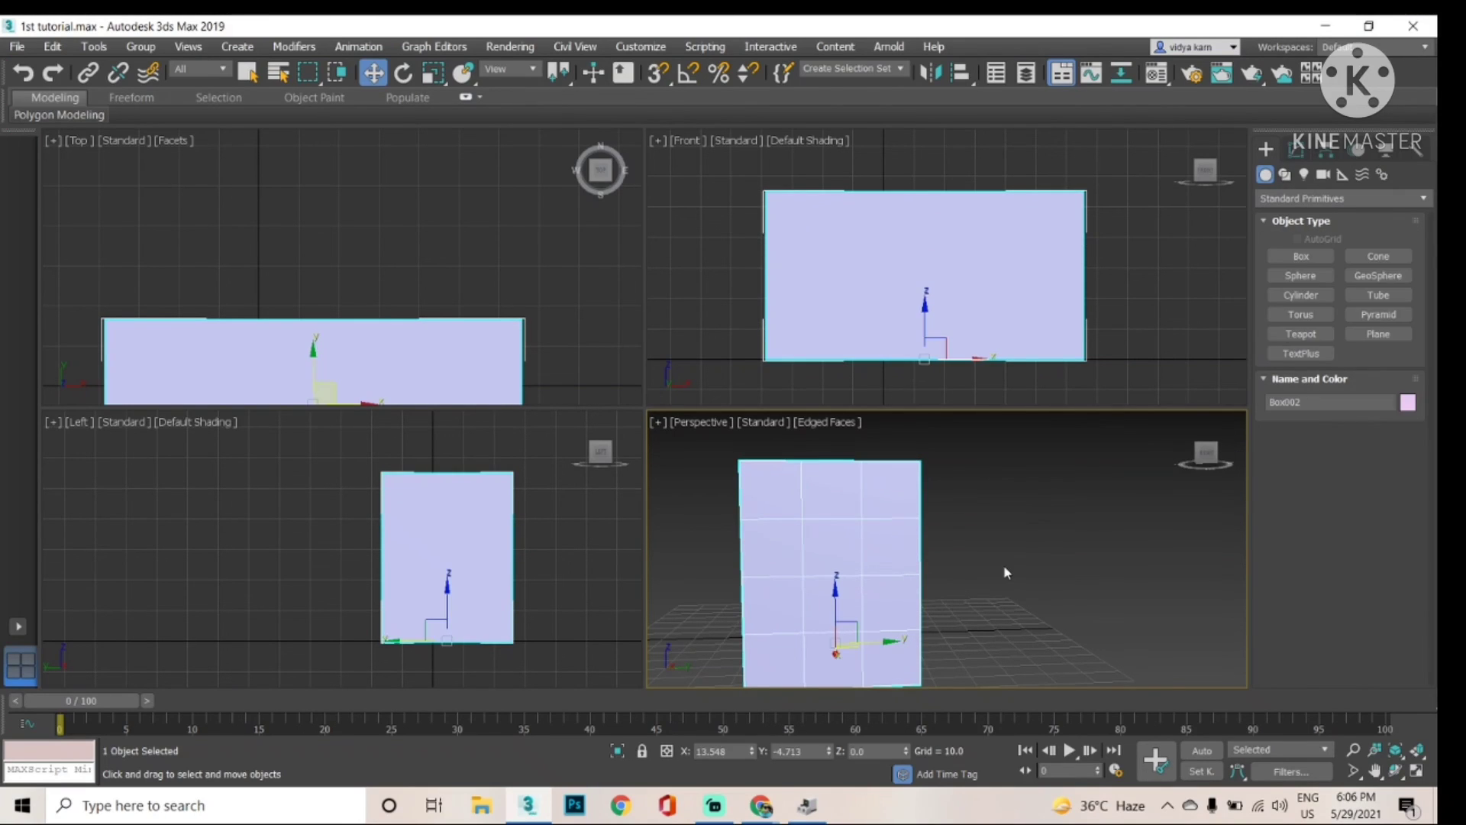
Step: Create a flat box with AutoGrid on beside the tall one in Perspective, about 33 long and 70 wide
click(1296, 254)
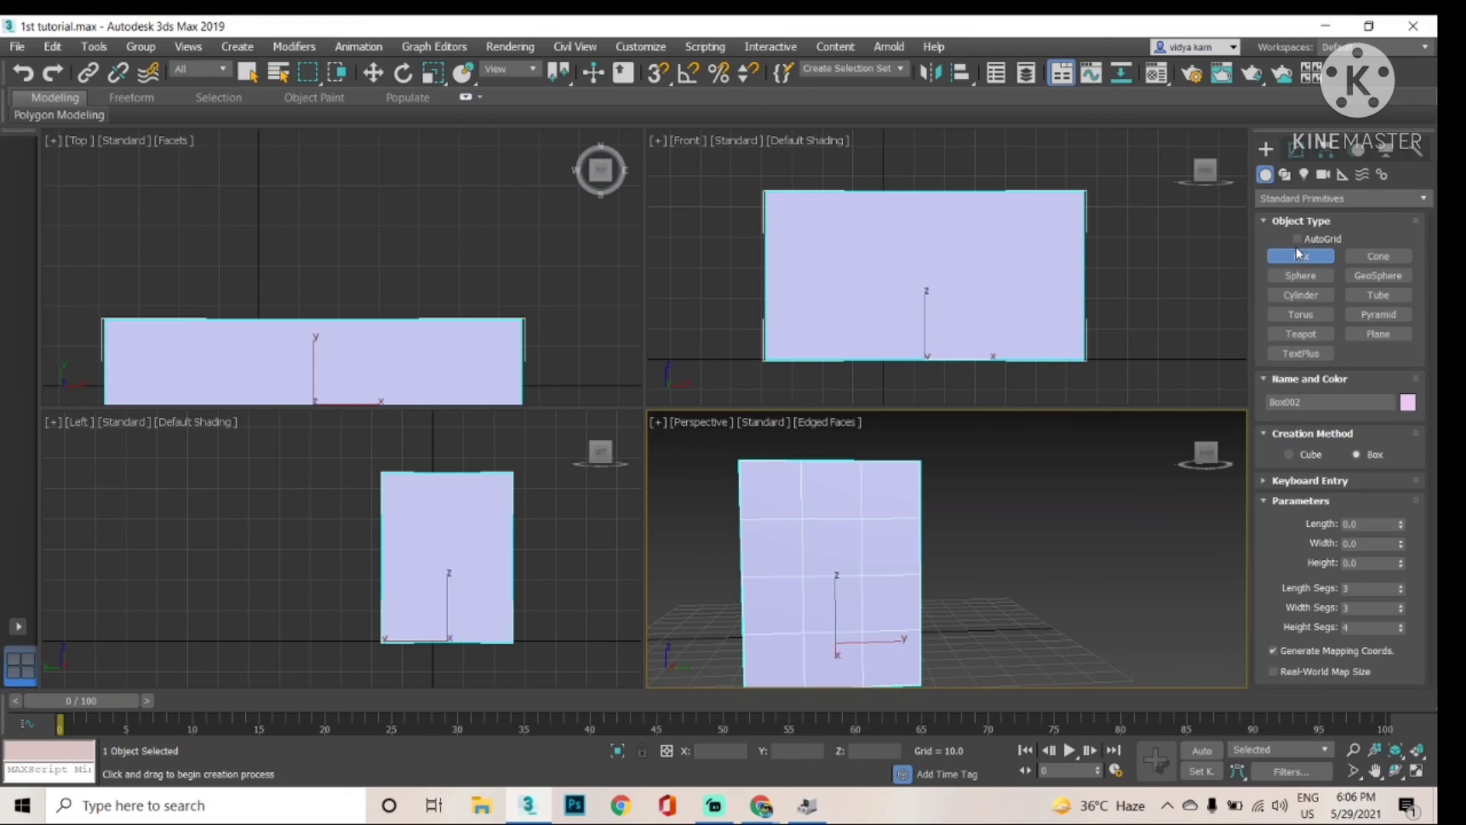
click(1298, 239)
drag(950, 622, 1107, 664)
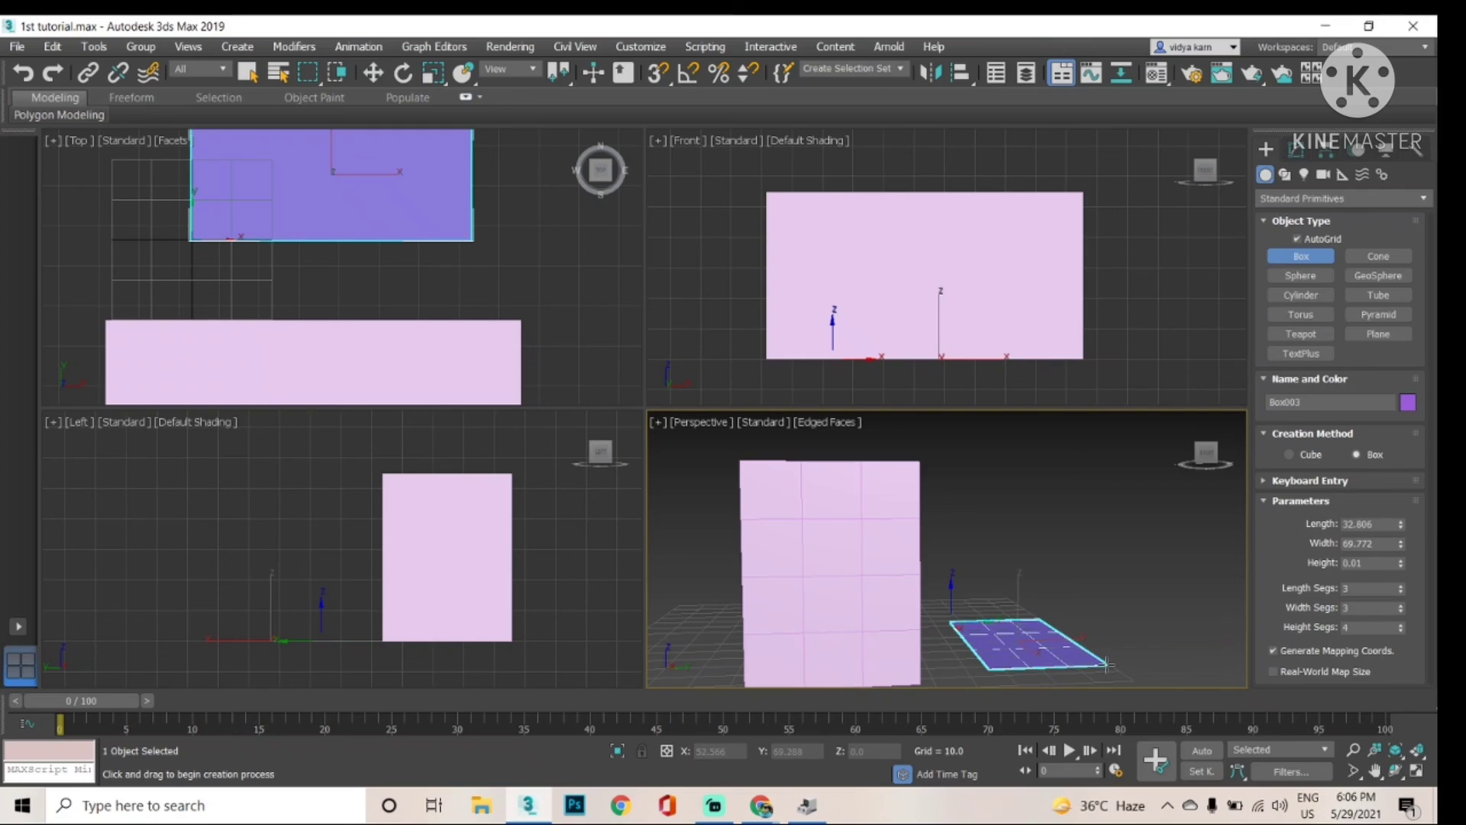
click(1108, 664)
click(1035, 530)
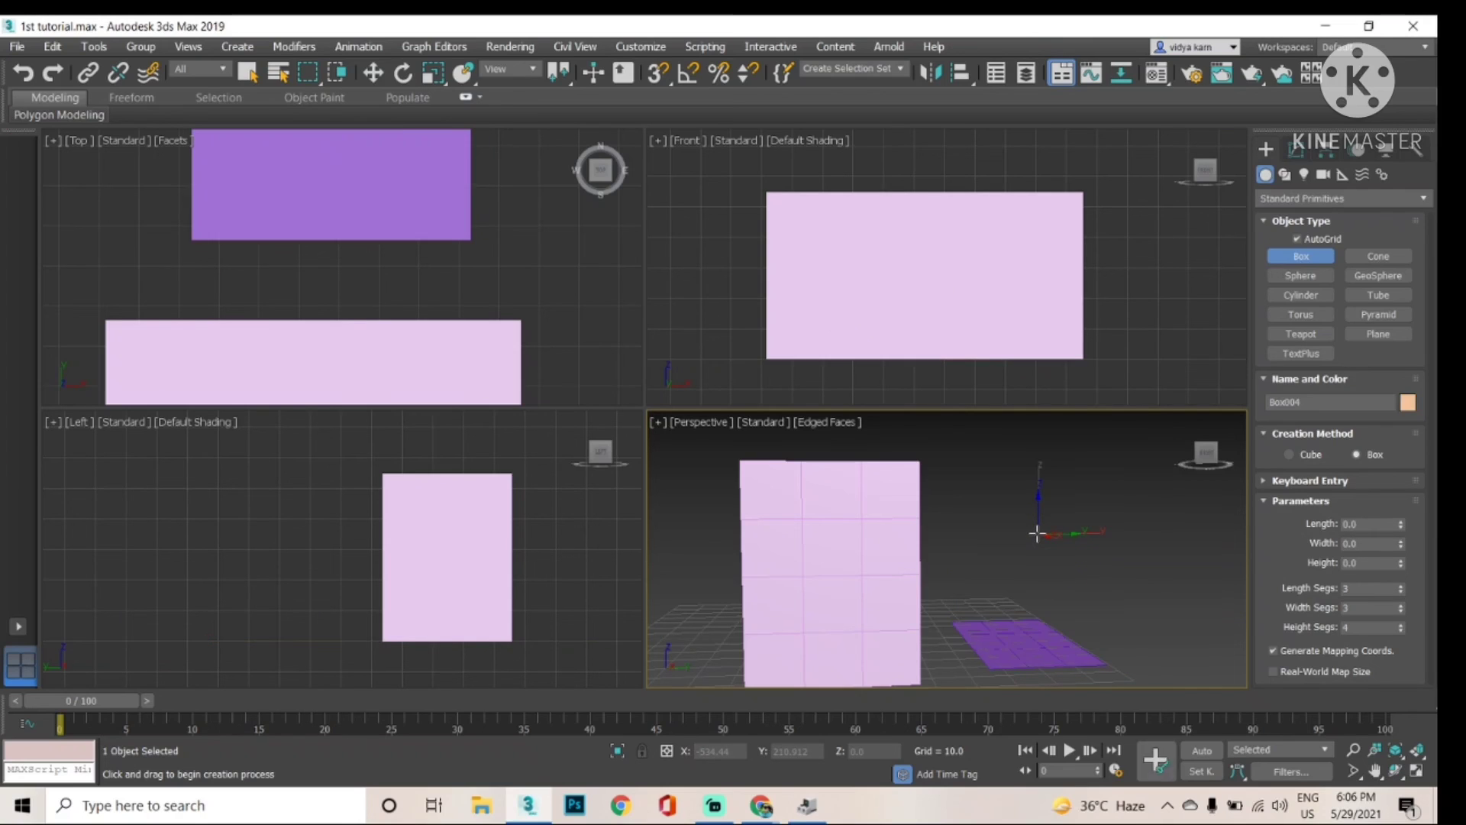